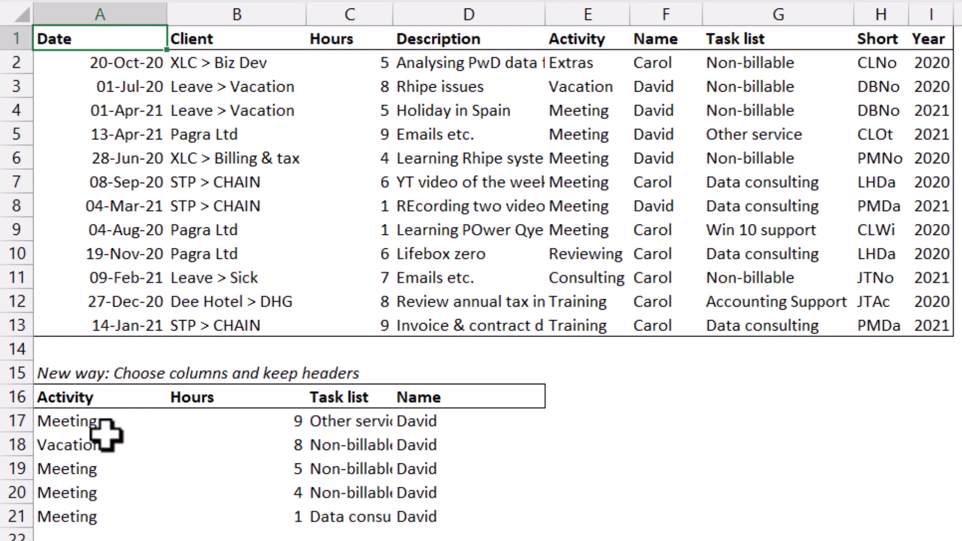
Review the result headers and rename the source table's Hours header to Time.
click(77, 398)
click(206, 396)
click(361, 397)
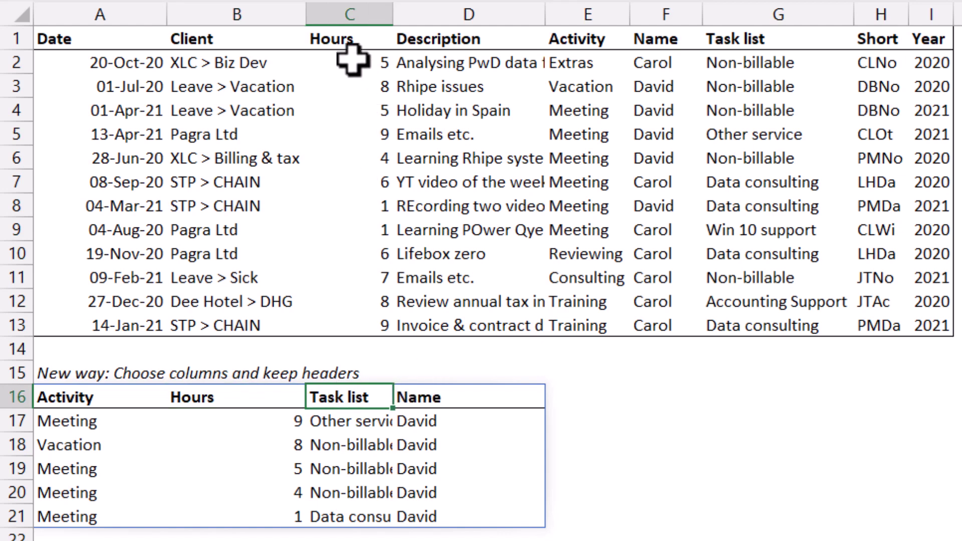
click(353, 41)
text(Time)
click(383, 68)
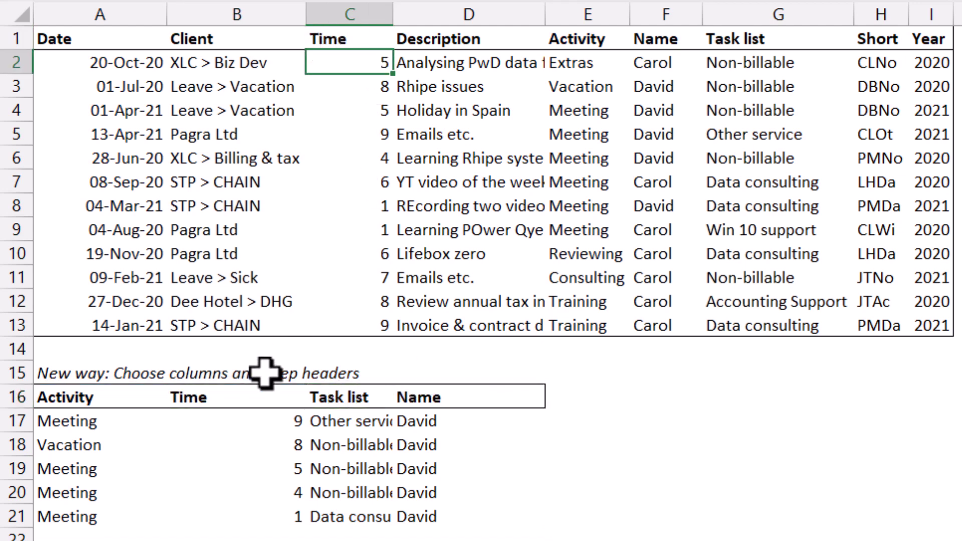
Confirm the David result's header now reads Time, then select formula cell A16.
click(262, 398)
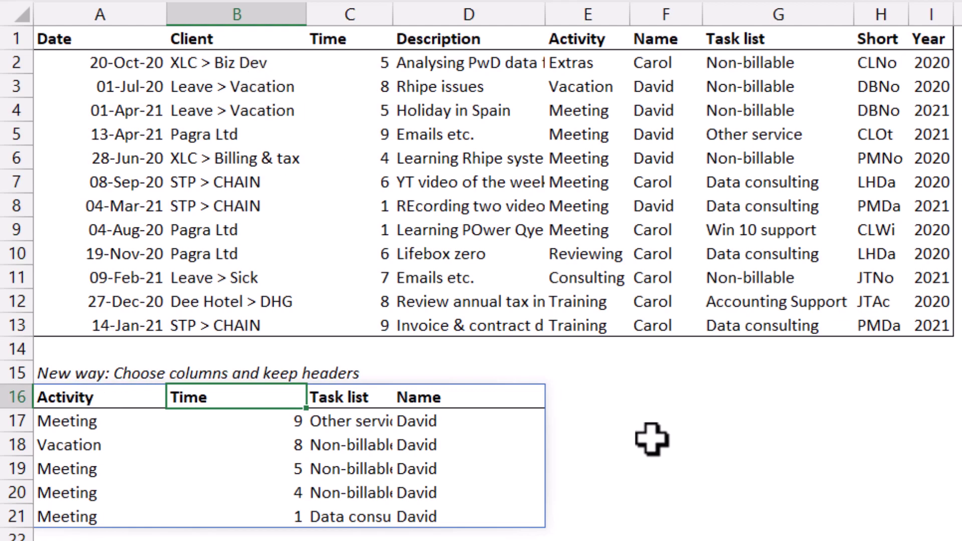
click(664, 426)
click(88, 398)
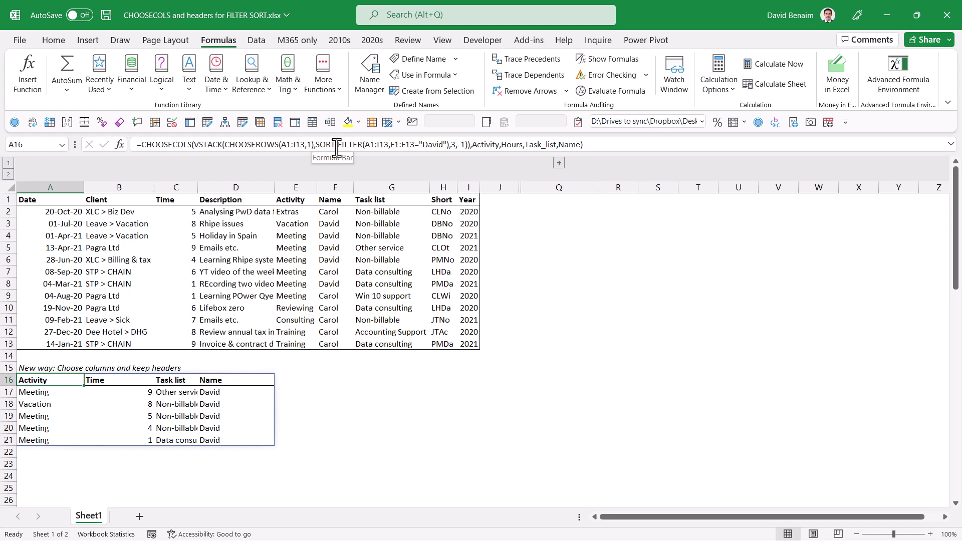
Append Client as an extra CHOOSECOLS argument so the David result gains a Client column.
drag(316, 145, 364, 146)
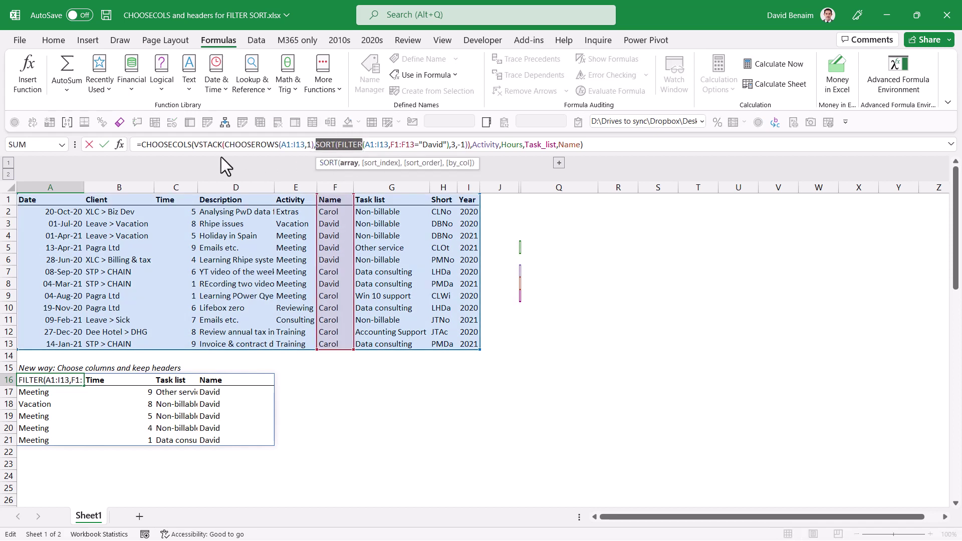
drag(242, 144, 267, 144)
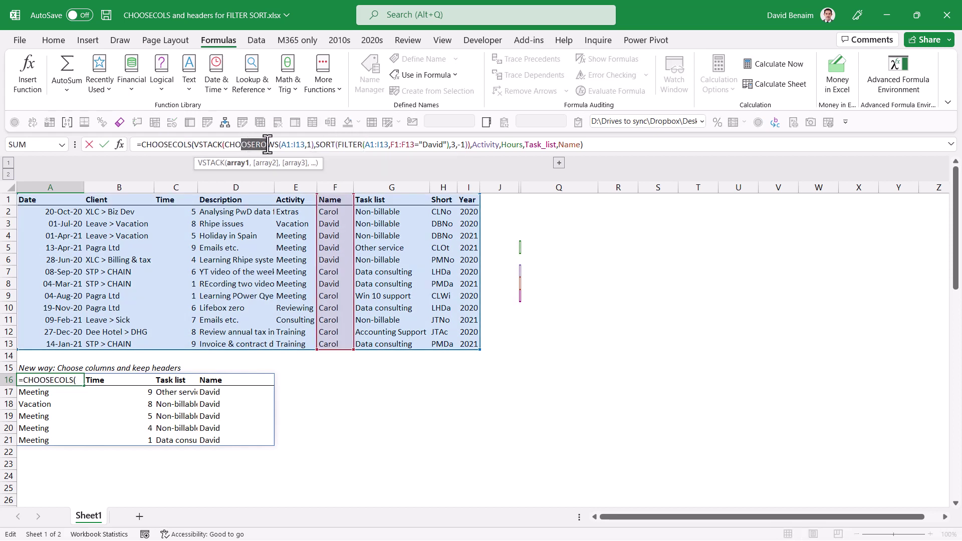
key(Escape)
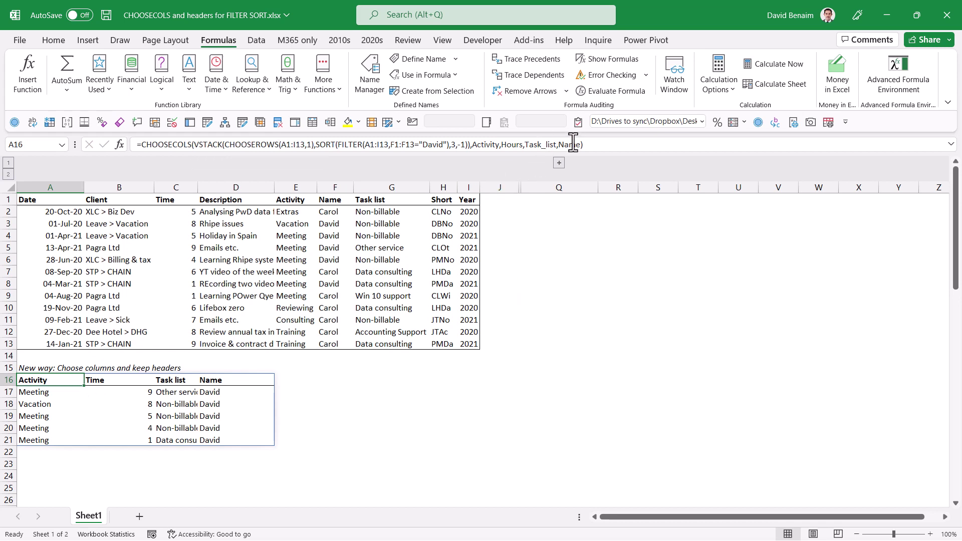
click(582, 145)
text(,)
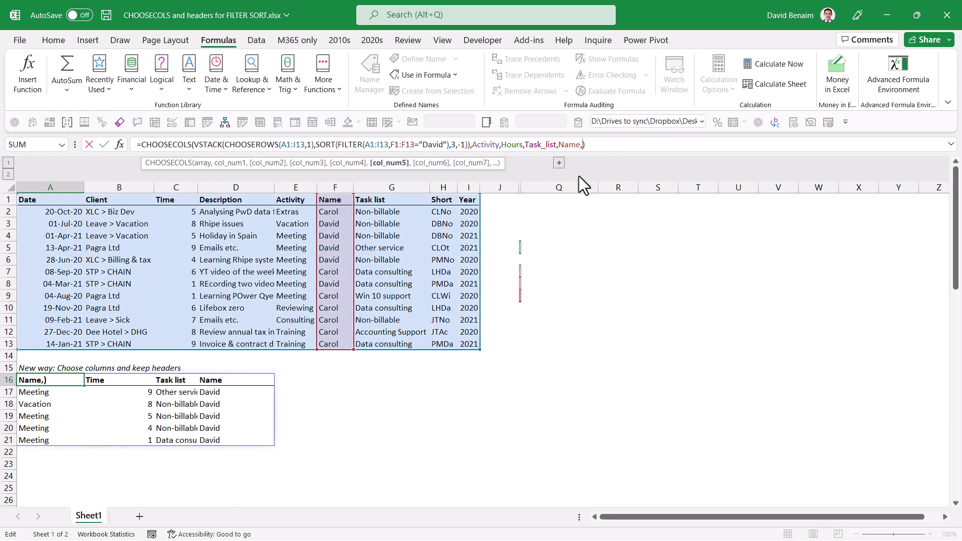
text(Client)
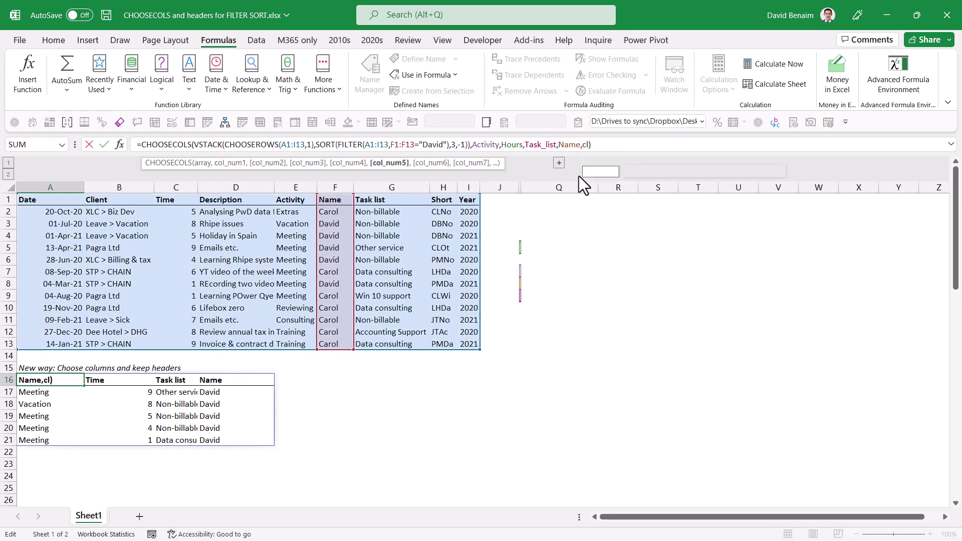
key(Return)
key(Right)
key(Right)
key(Right)
key(Right)
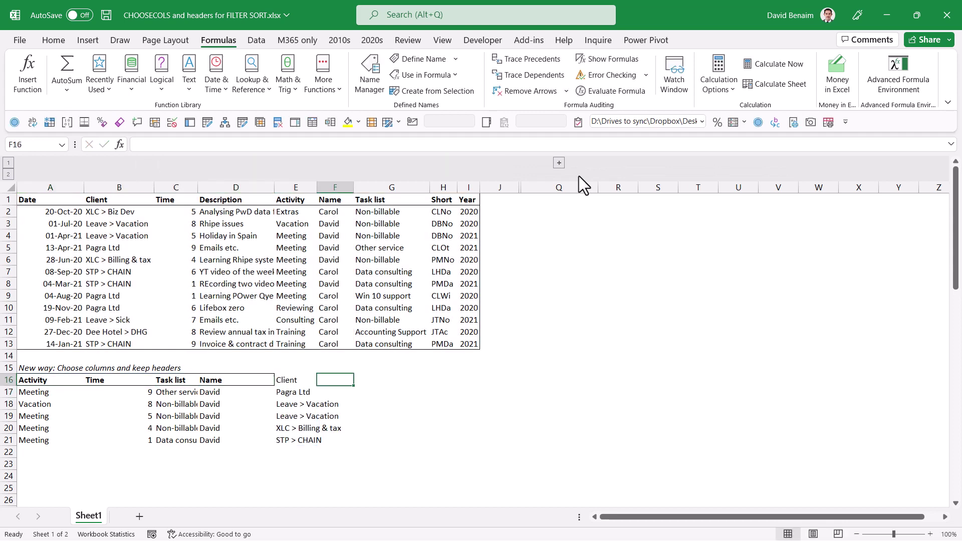
key(Down)
key(Down)
key(Down)
key(Down)
key(Down)
key(Down)
Select the Old way section's headers and rows, then return to an empty cell near the top.
scroll(473, 279, down, 3)
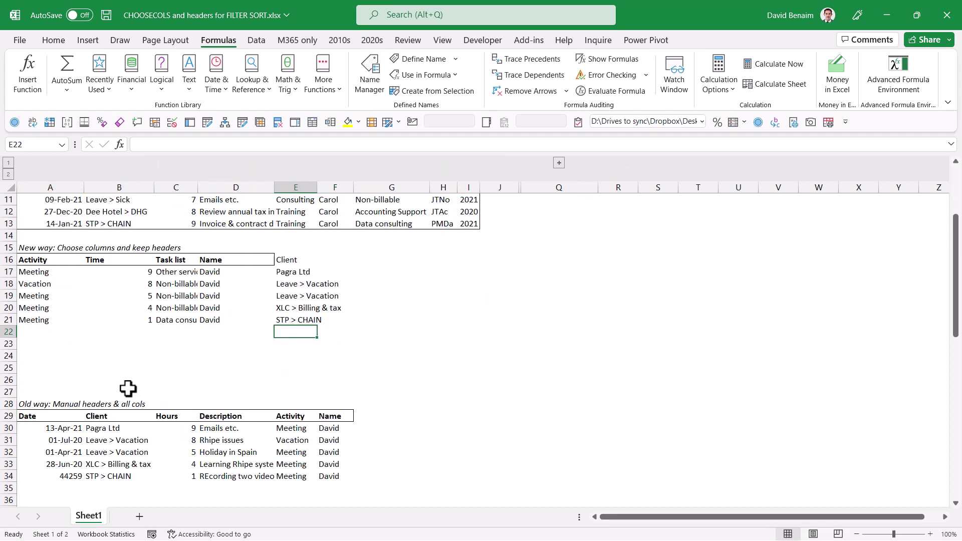
drag(70, 416, 333, 418)
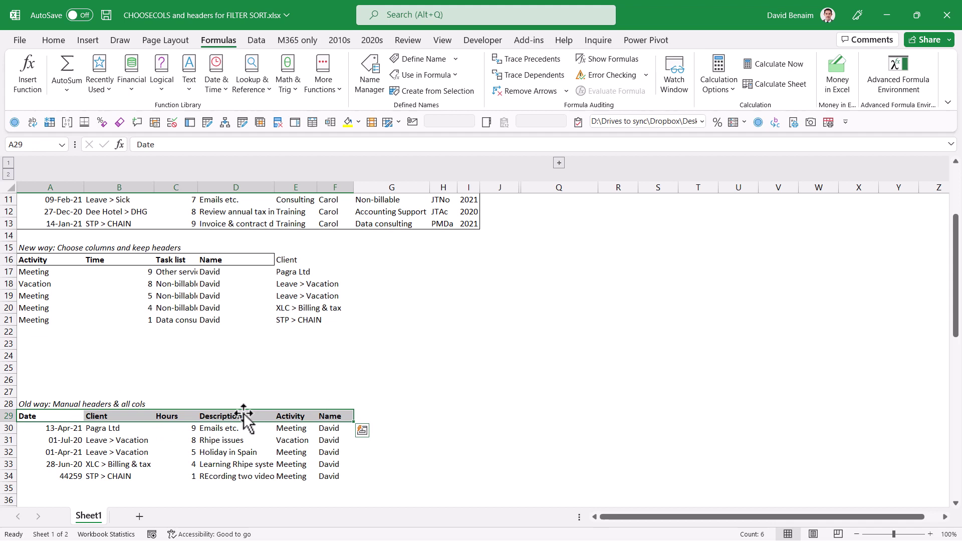
drag(58, 429, 337, 476)
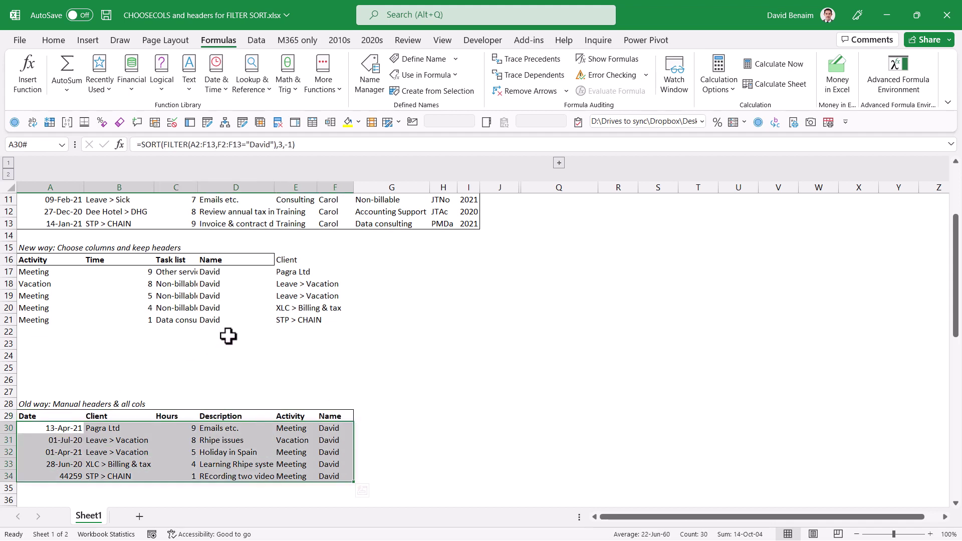
scroll(228, 336, up, 3)
click(526, 224)
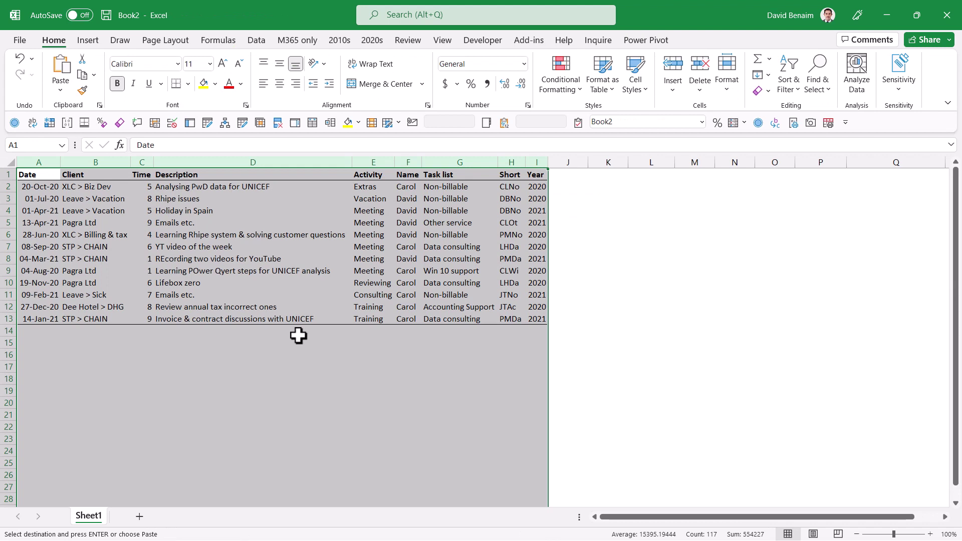
Enter =TRANSPOSE(FILTER(A1:P1,A1:P1<>"")) in K17, listing the nine headers Date through Year.
click(608, 208)
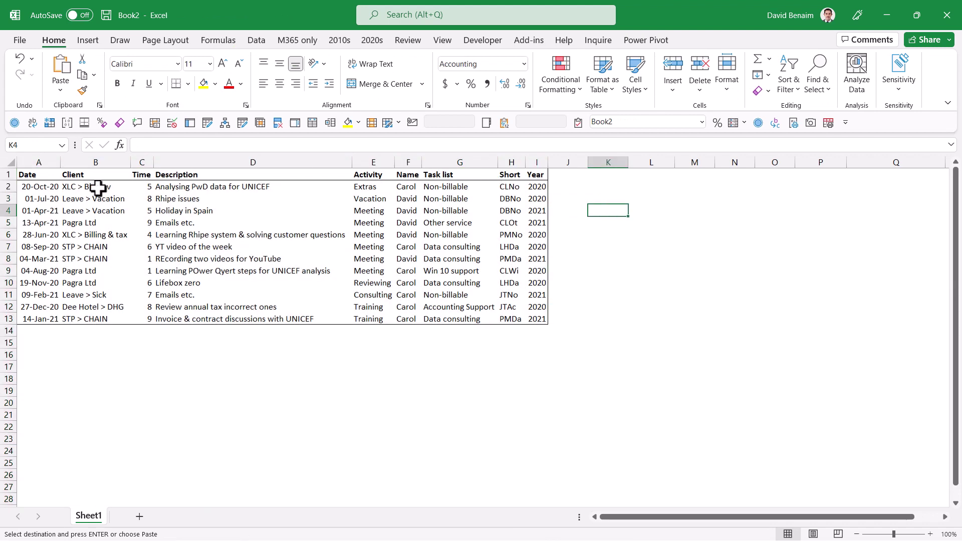
key(Escape)
click(608, 366)
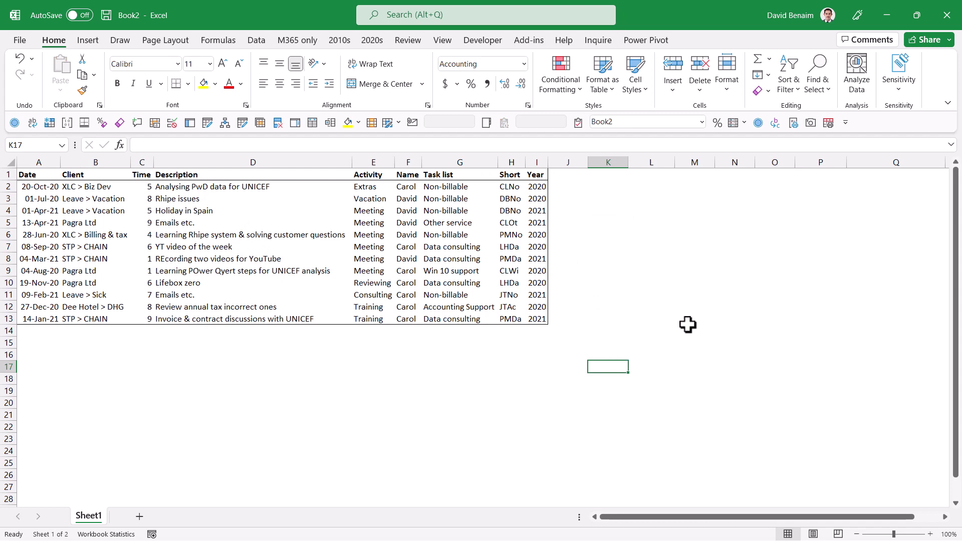
text(=trans)
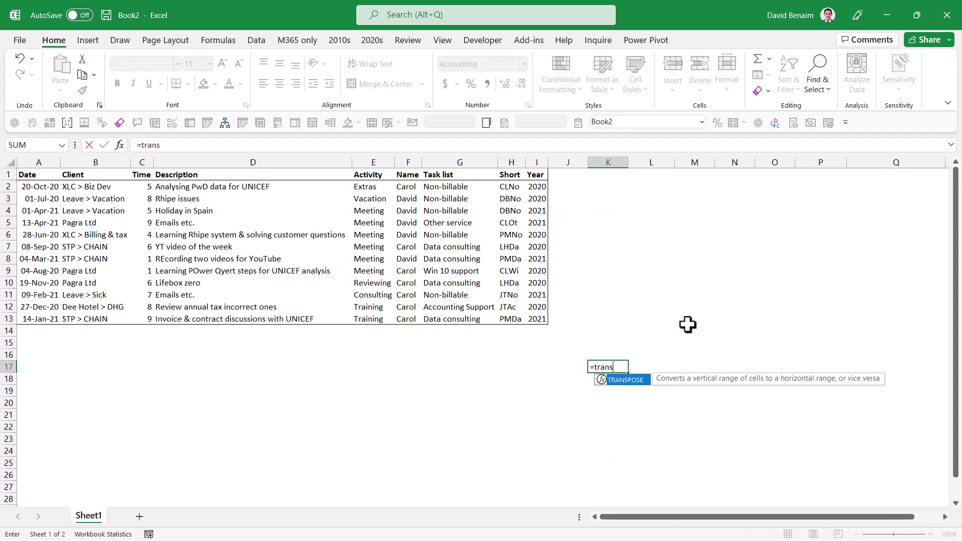
key(Tab)
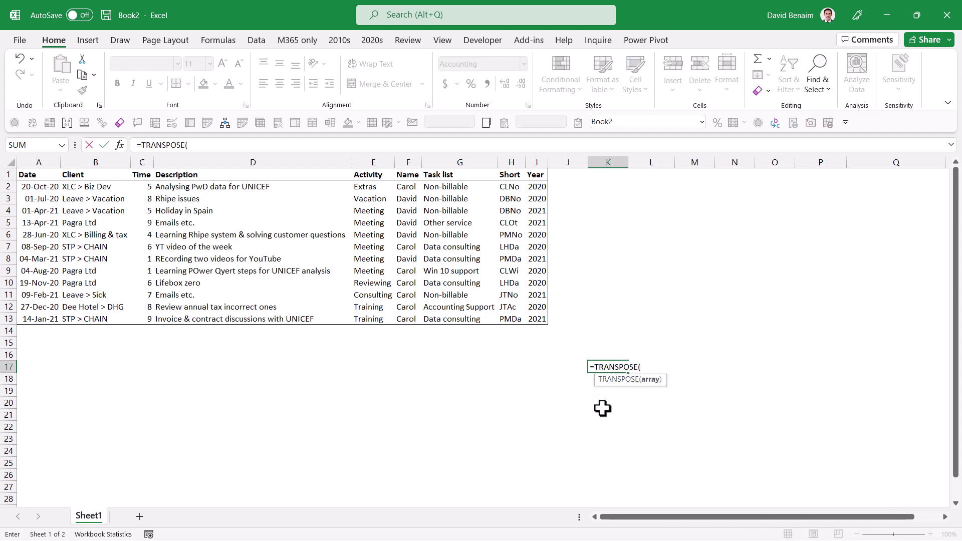
text(filt)
key(Tab)
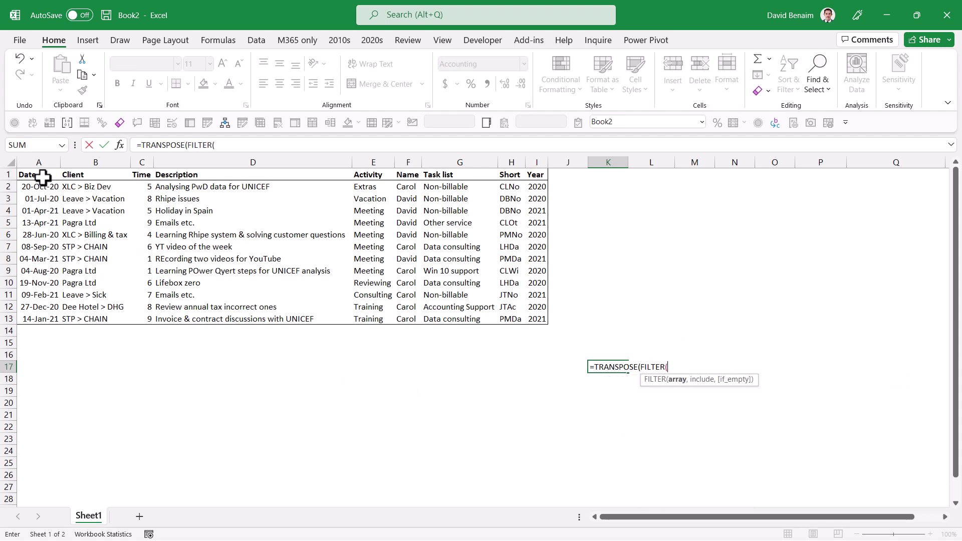
drag(42, 176, 789, 176)
text(,)
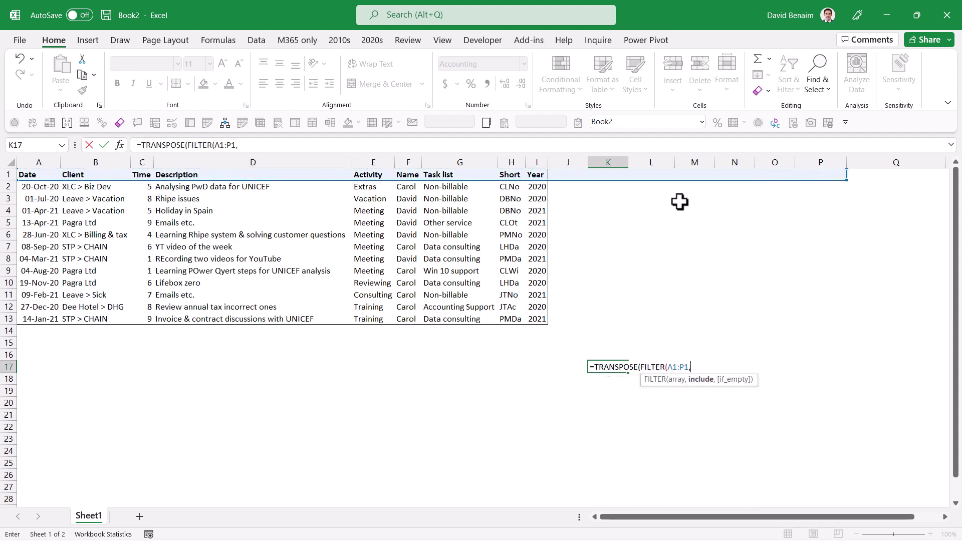
drag(40, 176, 825, 174)
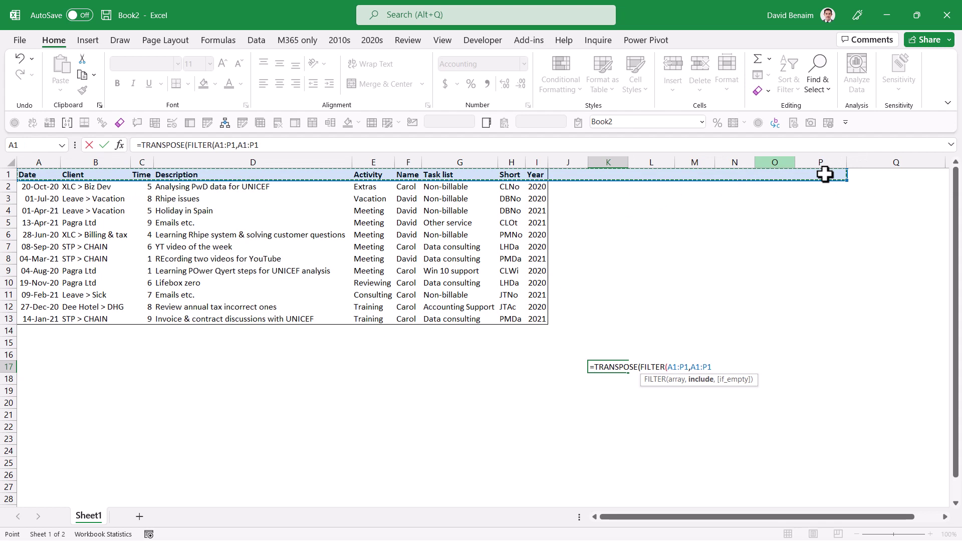
text(<>)
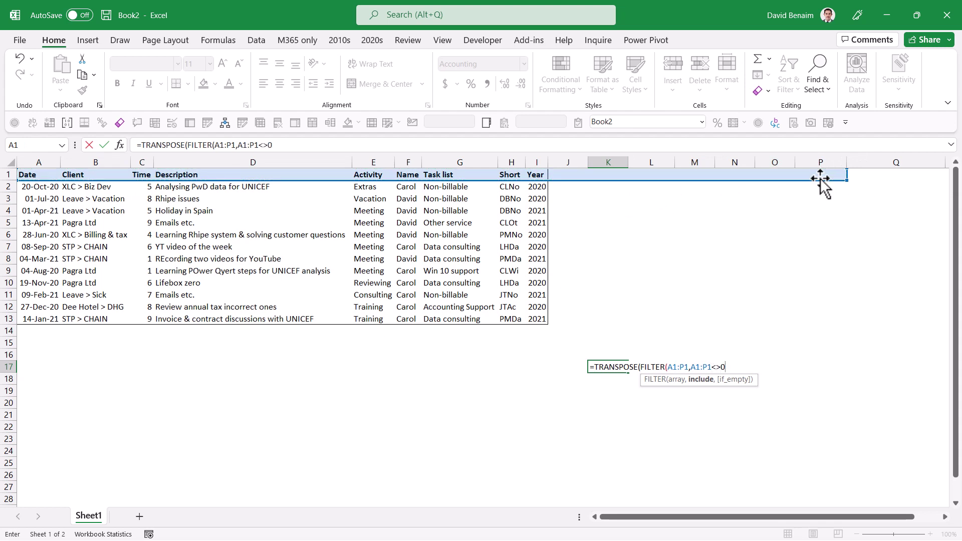
text("")))
key(Return)
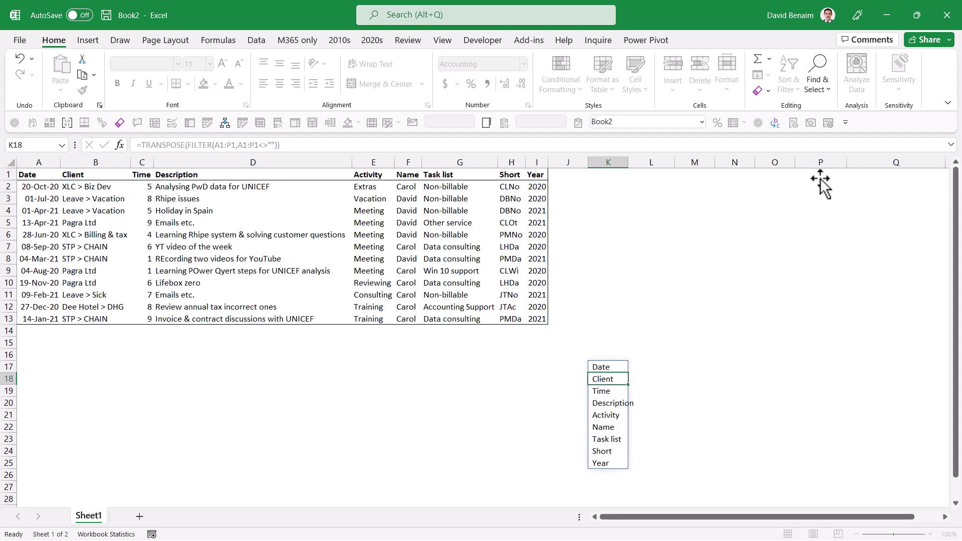
key(Down)
key(Down)
key(Down)
key(Down)
key(Down)
key(Down)
key(Down)
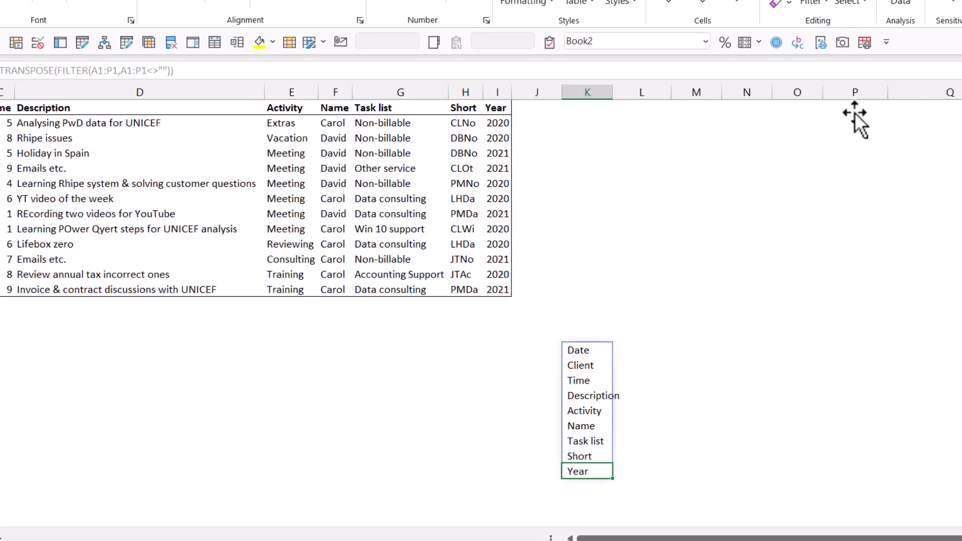
Number the listed headers 1–9 with =SEQUENCE(COUNTA(K17#)) in L17.
key(Up)
key(Up)
key(Up)
key(Up)
key(Up)
key(Up)
key(Up)
key(Up)
key(Right)
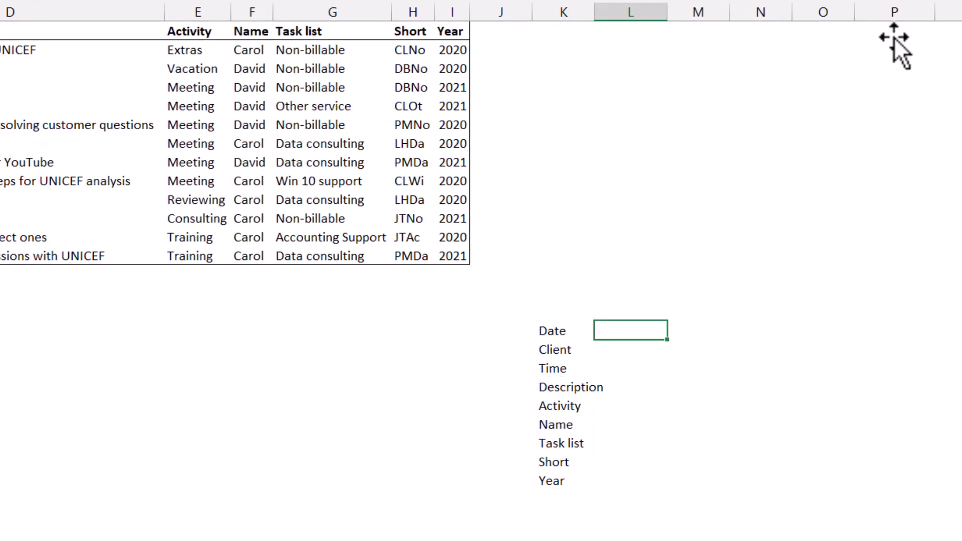
key(Left)
key(Right)
text(=seq)
key(Tab)
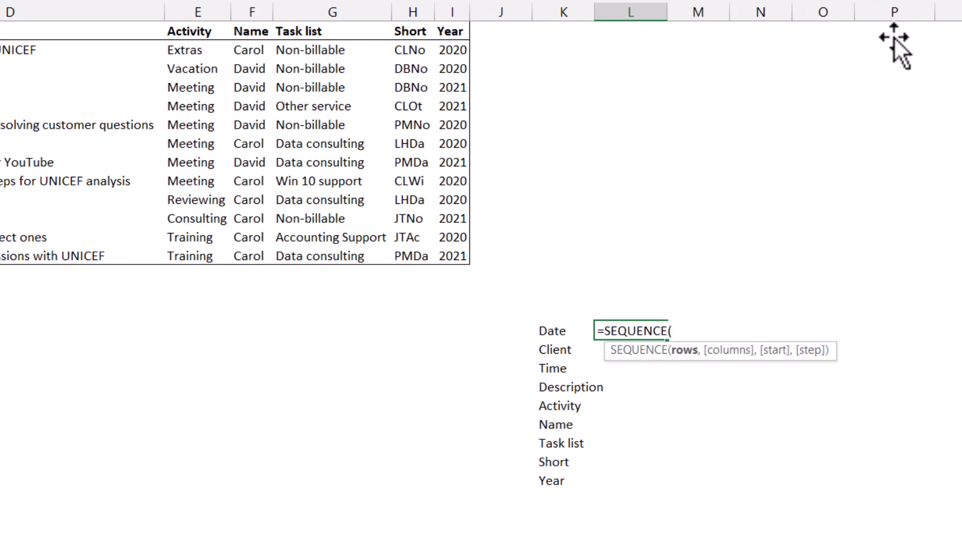
text(counta)
key(Tab)
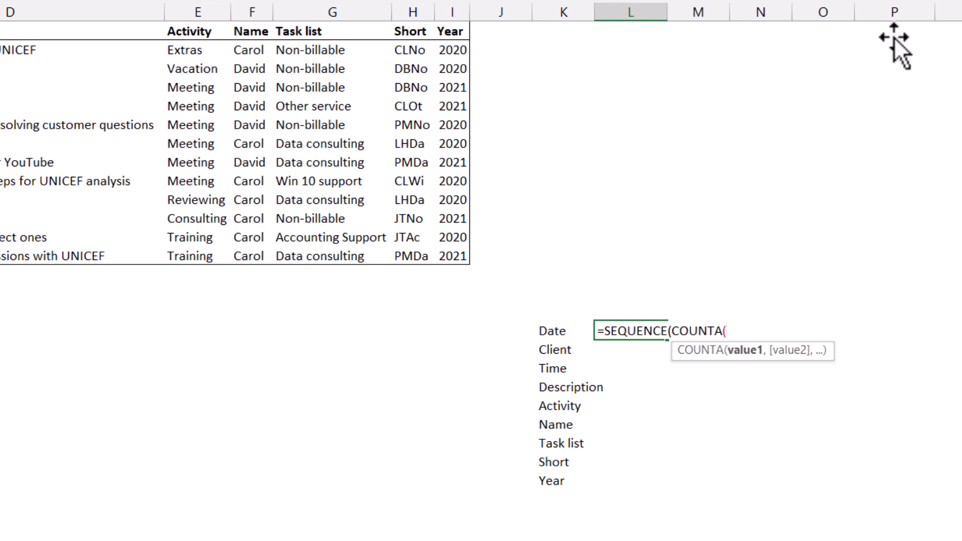
key(Left)
key(ctrl+shift+Down)
text(#))
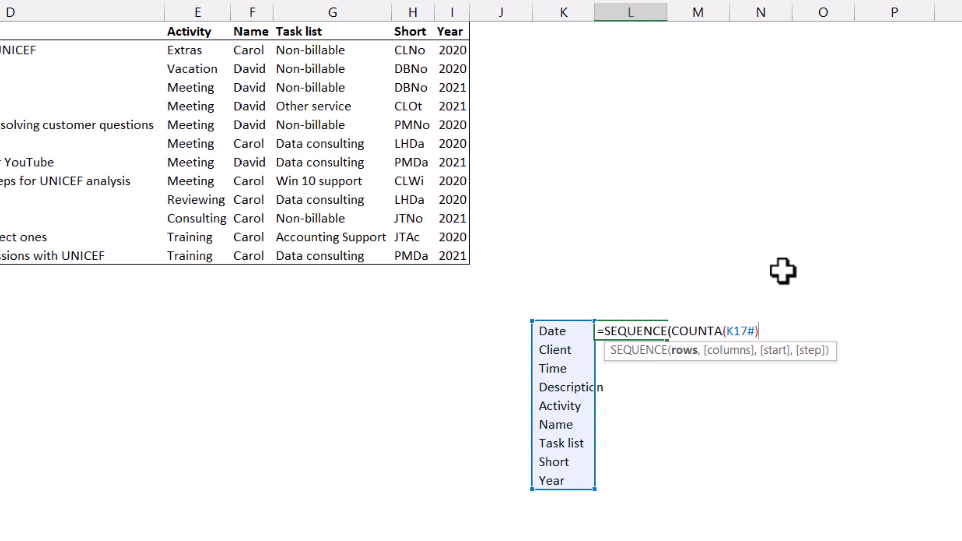
text())
key(Return)
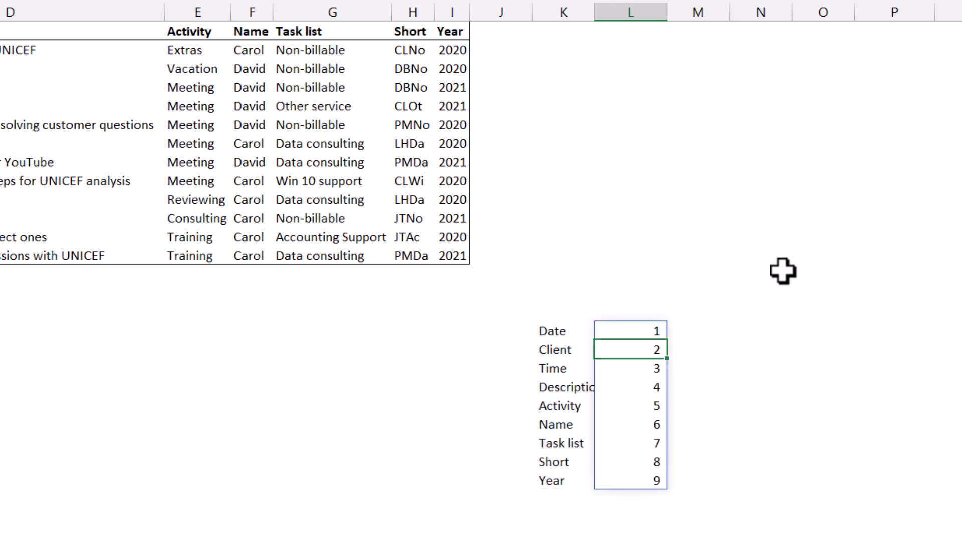
key(Up)
Test the spill by adding a New header beside Year, then undo it.
key(Left)
click(490, 29)
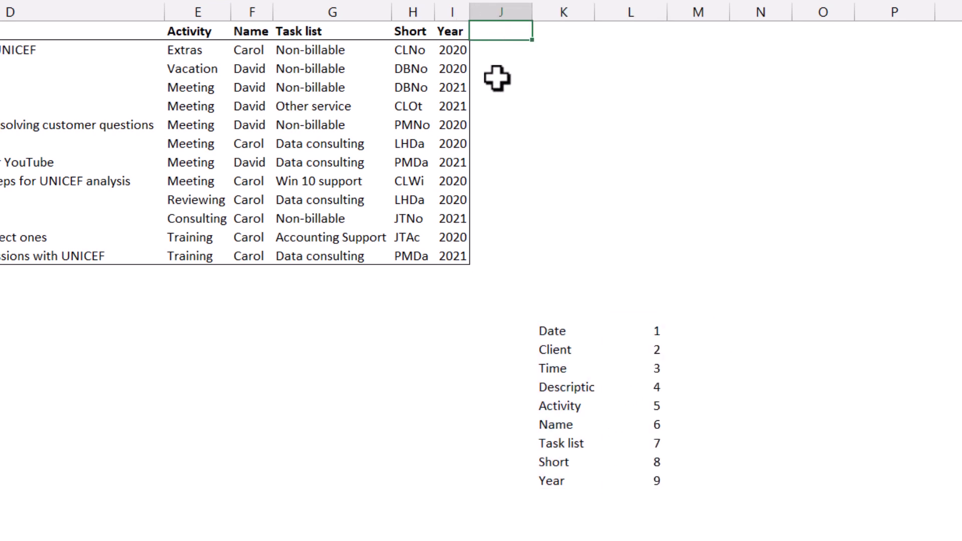
key(Return)
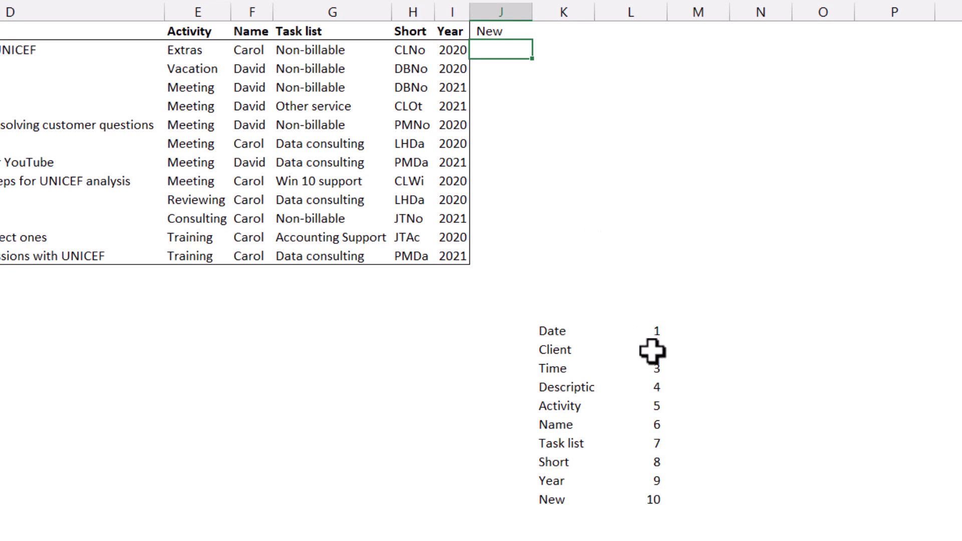
key(ctrl+z)
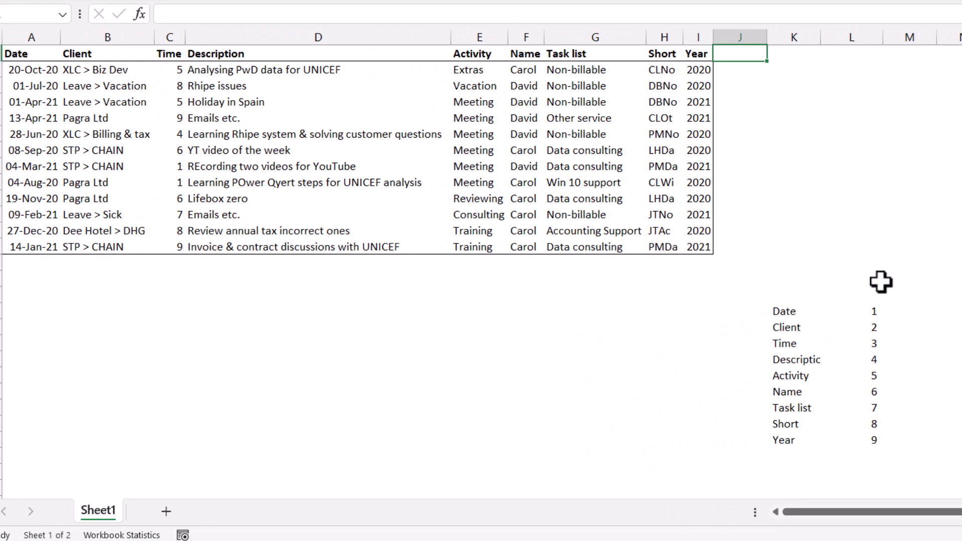
Enter =FILTER(A1:I13,F1:F13="David") in A15 to spill David's five entries.
click(56, 280)
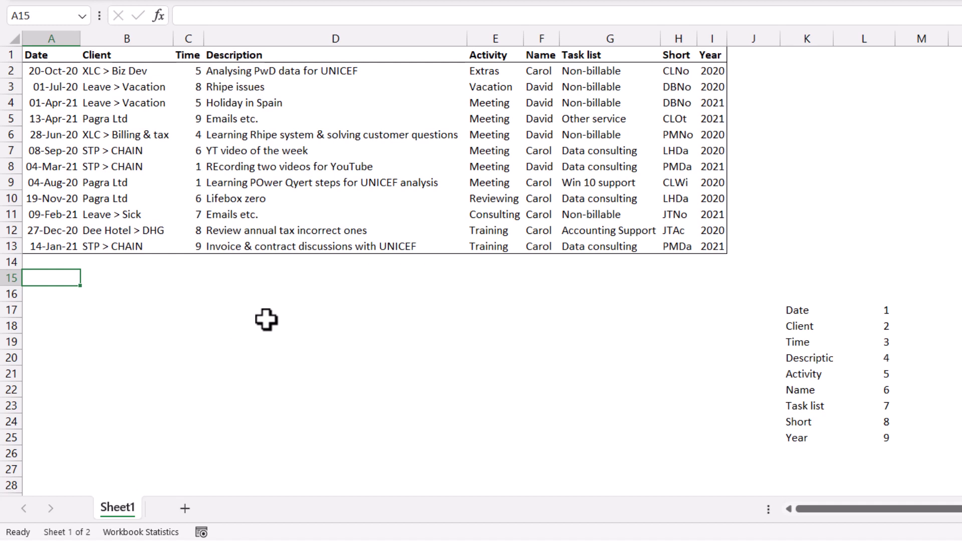
text(=)
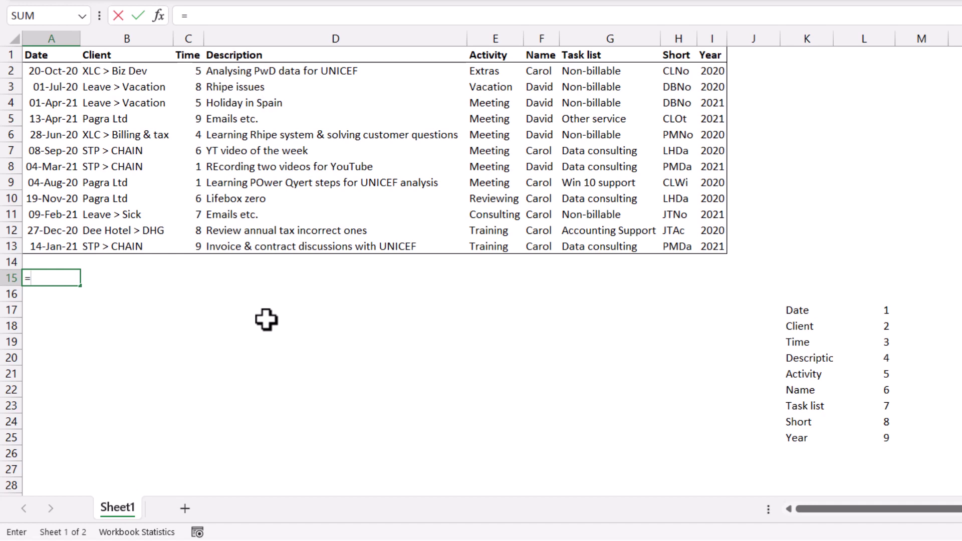
text(filt)
key(Tab)
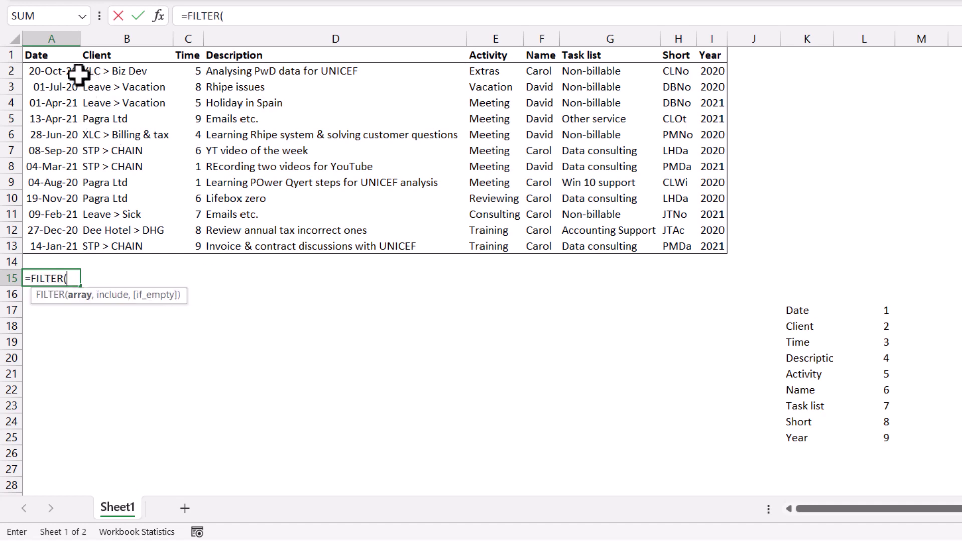
drag(75, 54, 706, 244)
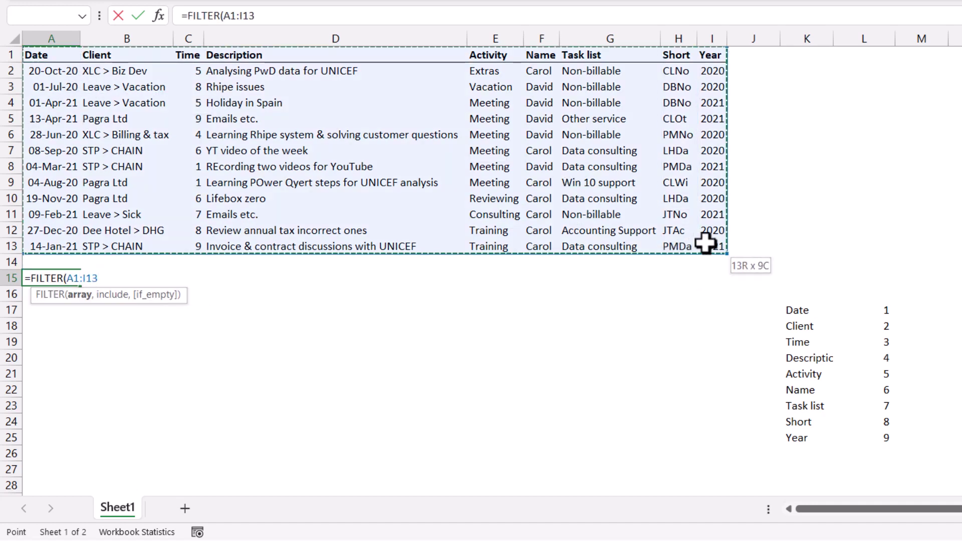
text(,)
drag(542, 55, 541, 249)
text(="David)
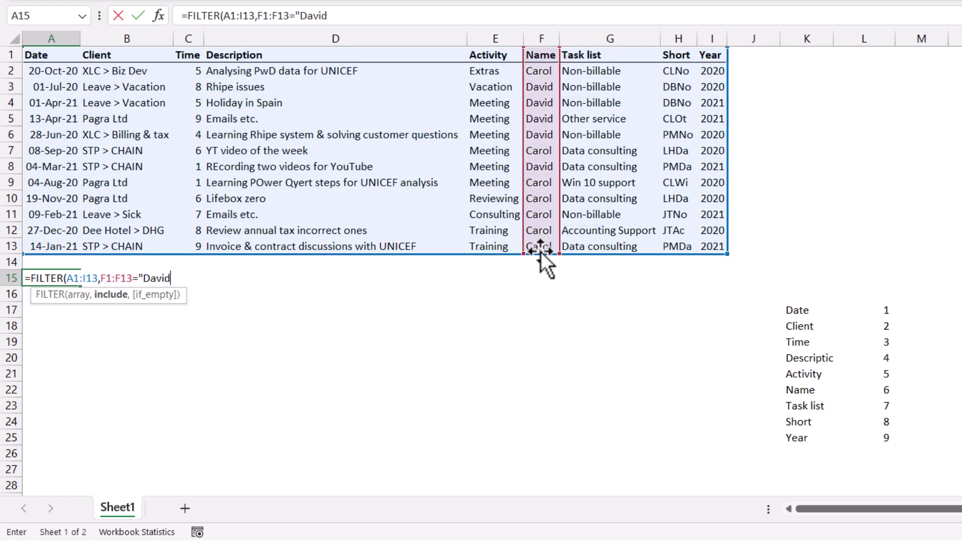
text("))
key(ctrl+Return)
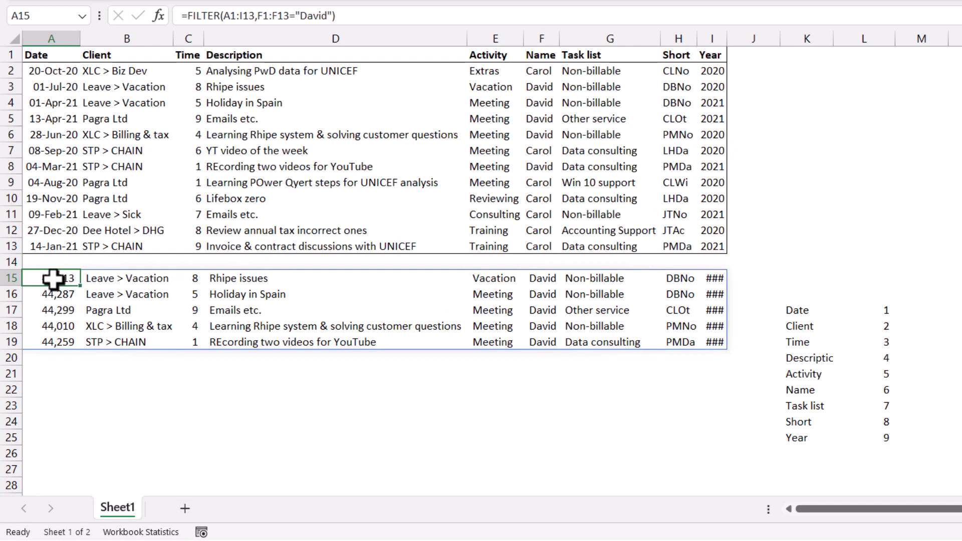
Format A15:A19 as Short Date and autofit column I so the years display.
drag(53, 274, 67, 346)
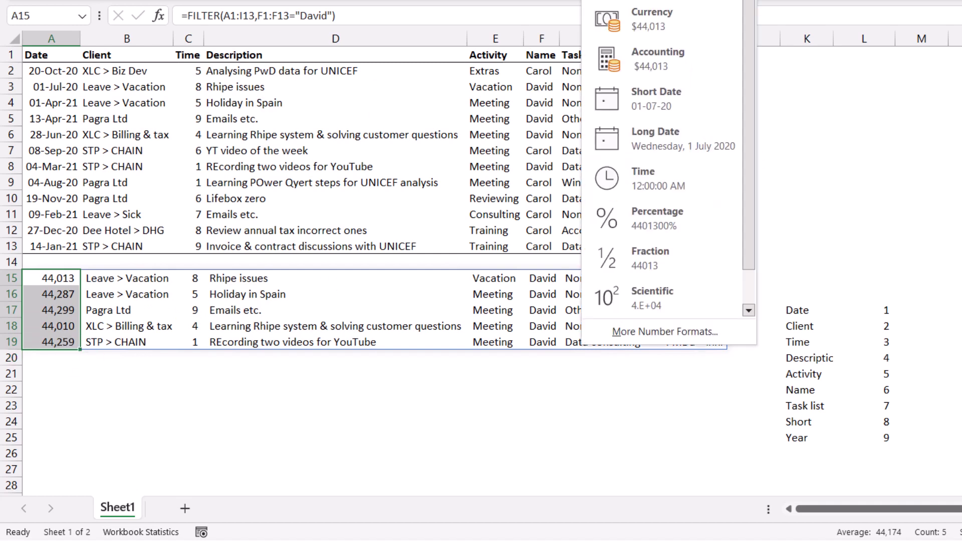
click(655, 93)
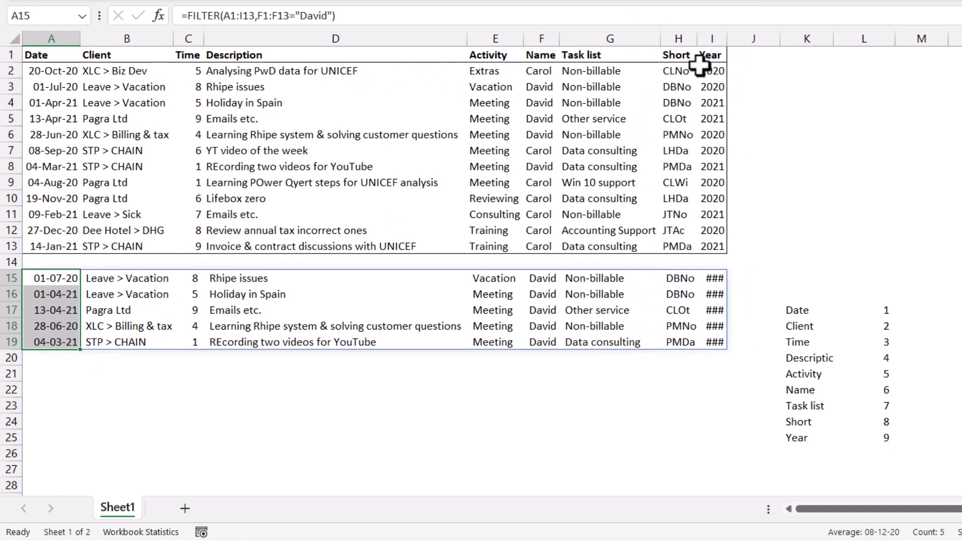
double_click(728, 39)
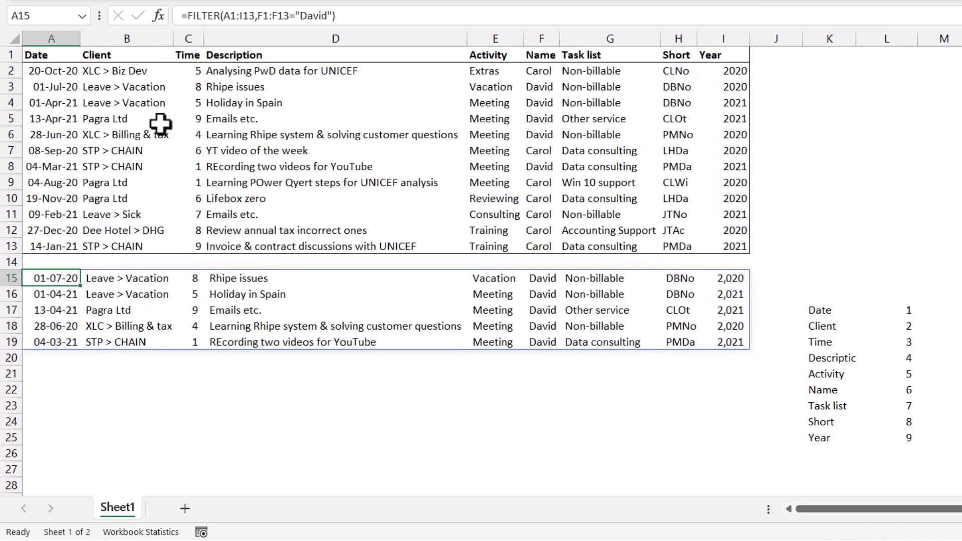
Wrap the FILTER in SORT(…,3,-1) to order David's rows by Time descending.
click(195, 20)
text(sort)
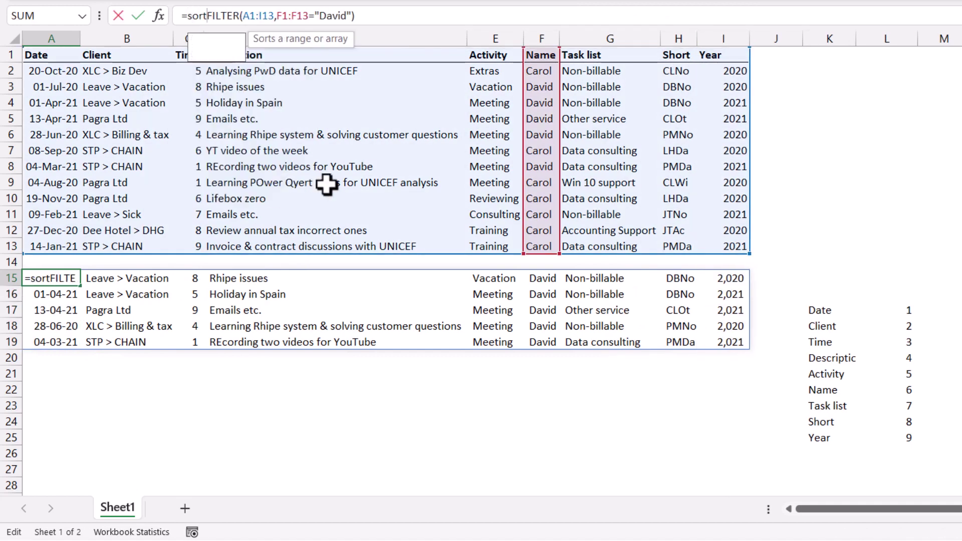
key(Tab)
click(382, 17)
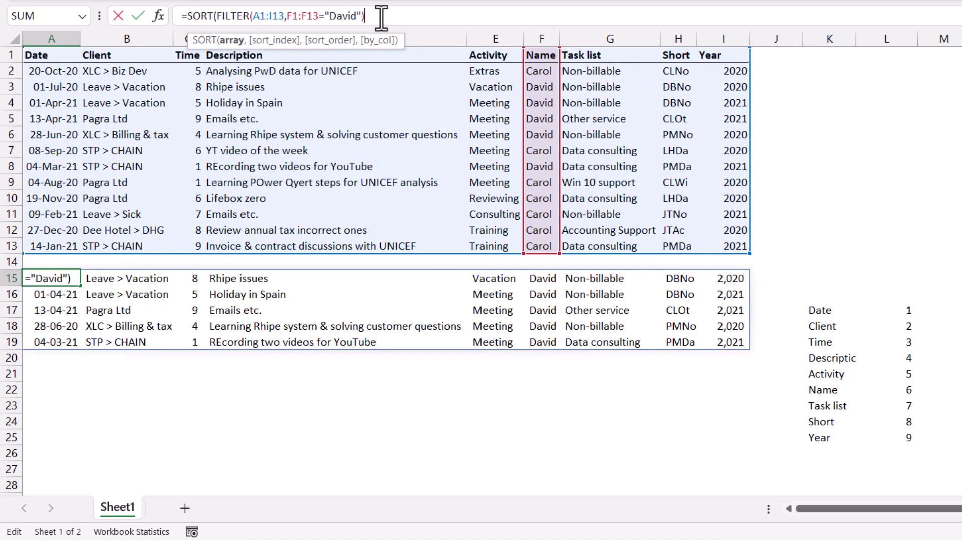
text(,)
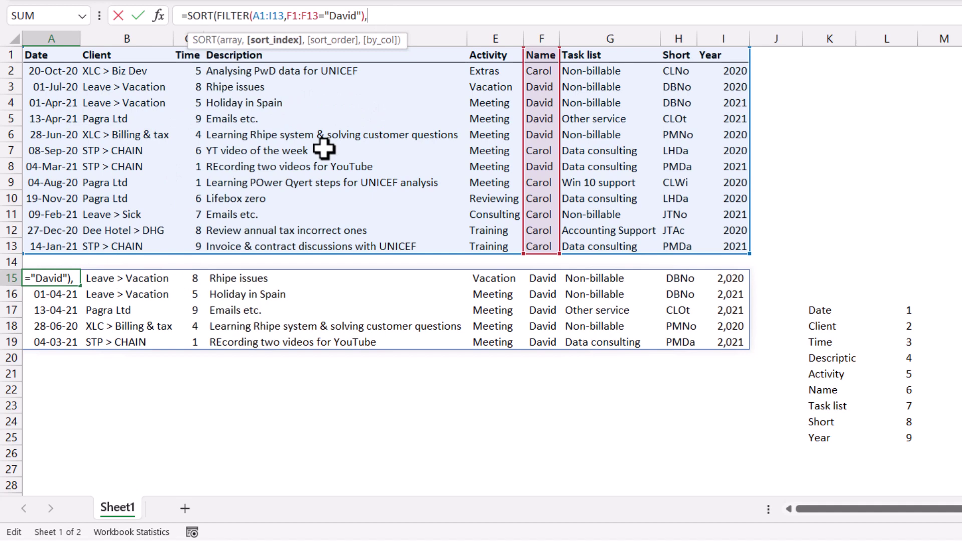
text(3,)
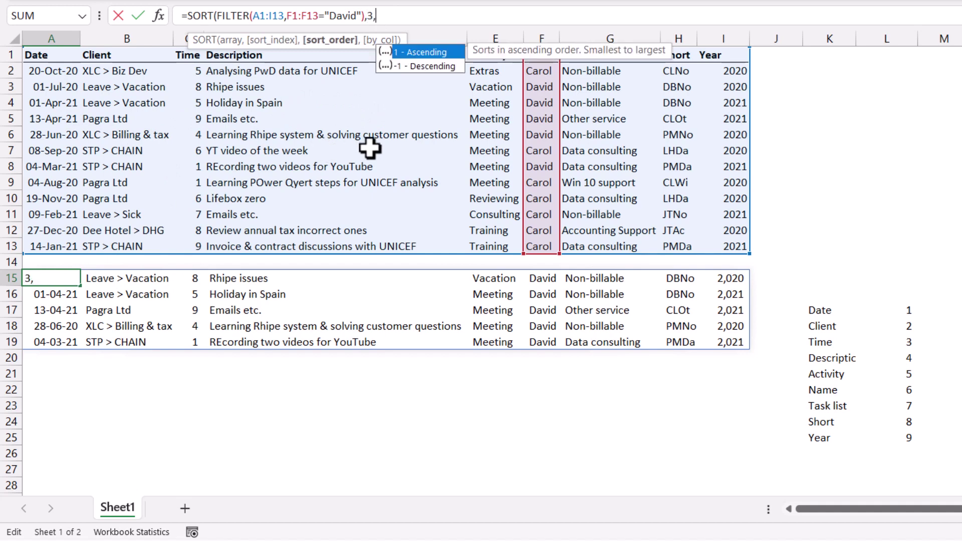
key(Down)
key(Tab)
text())
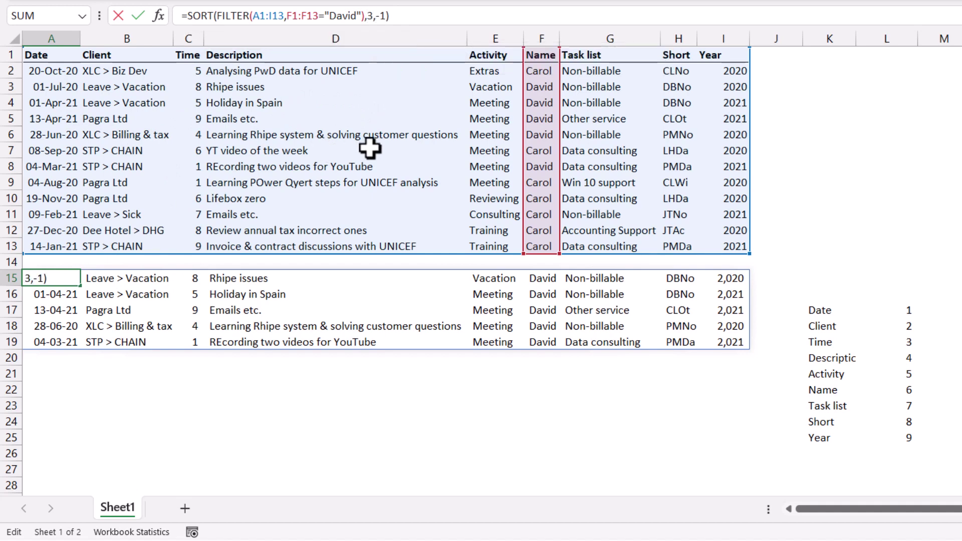
key(ctrl+Return)
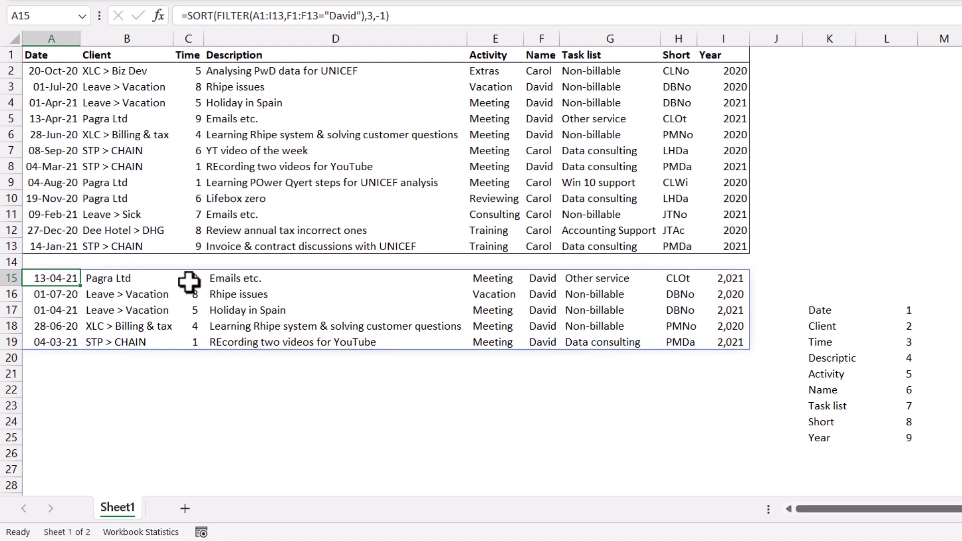
Change the sort order to 1 so Time sorts ascending.
click(379, 15)
key(BackSpace)
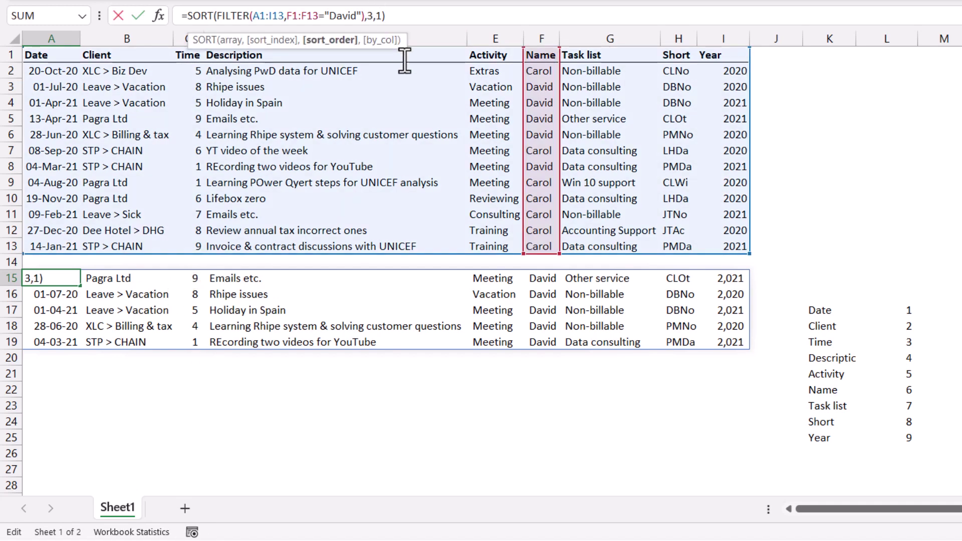
key(Return)
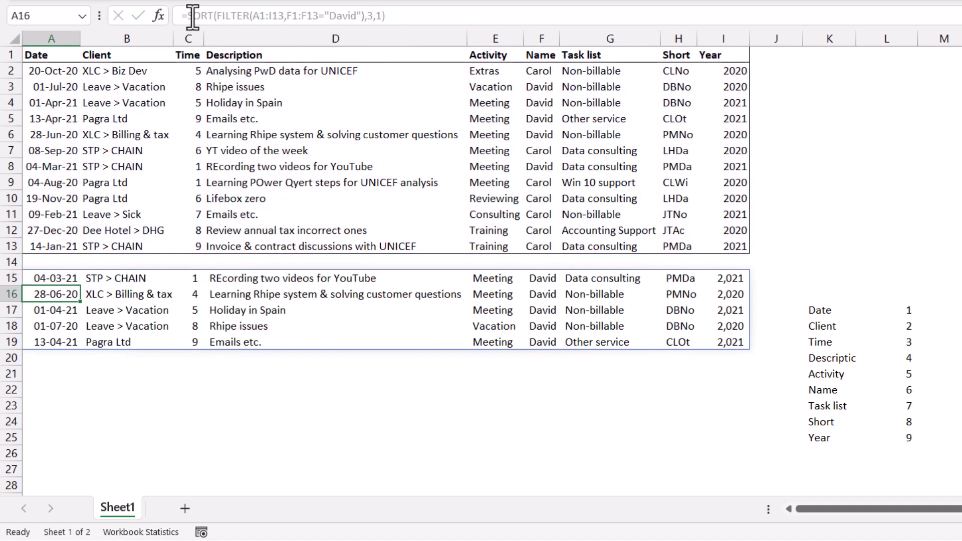
click(59, 277)
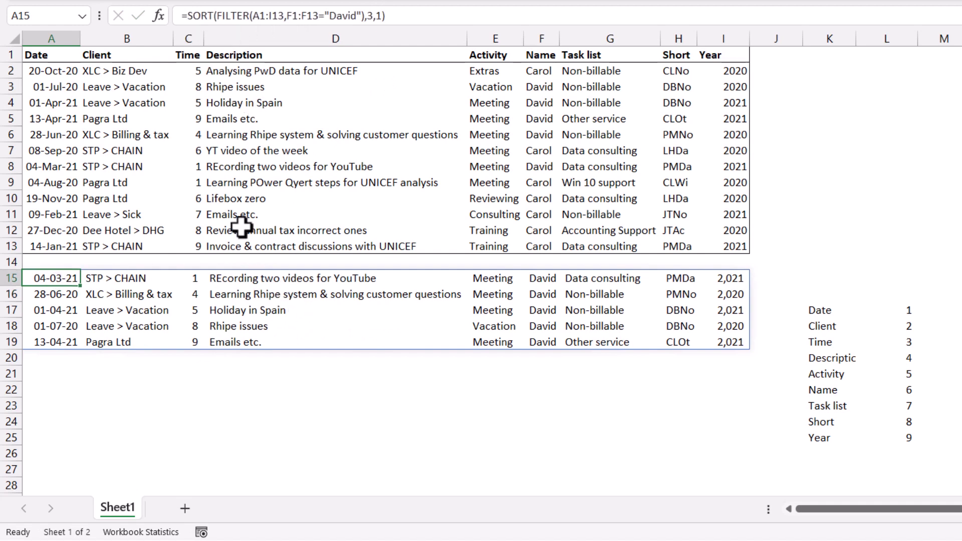
click(52, 308)
click(50, 326)
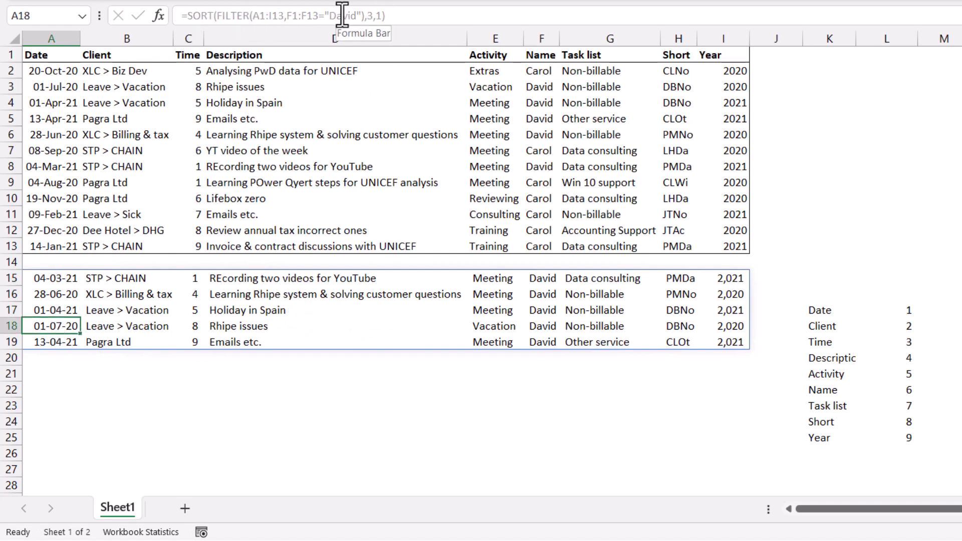
click(356, 305)
text(asdasd)
key(Return)
click(356, 305)
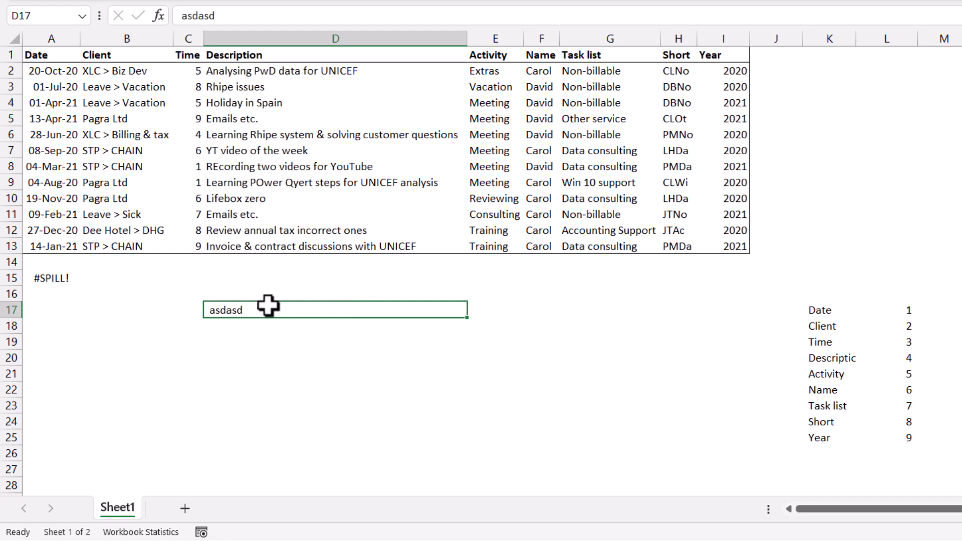
key(Delete)
key(Left)
key(Left)
key(Left)
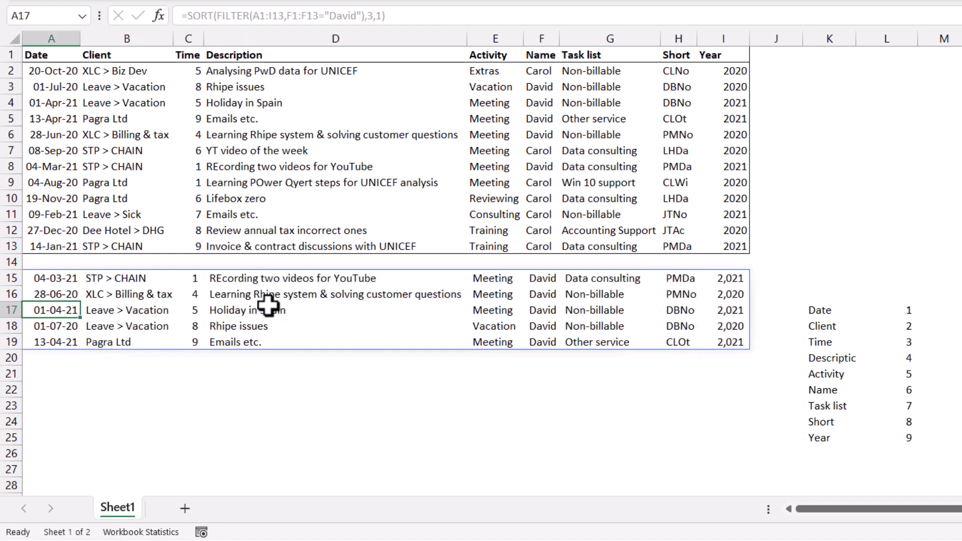
key(Up)
key(Up)
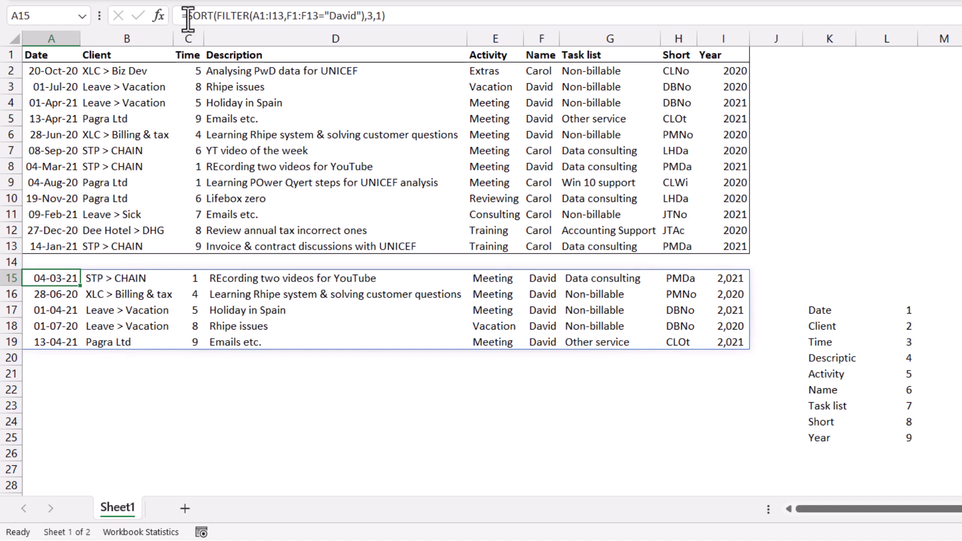
Wrap the A15 formula in VSTACK(A1:I1,…) so headers sit above David's sorted rows.
click(415, 15)
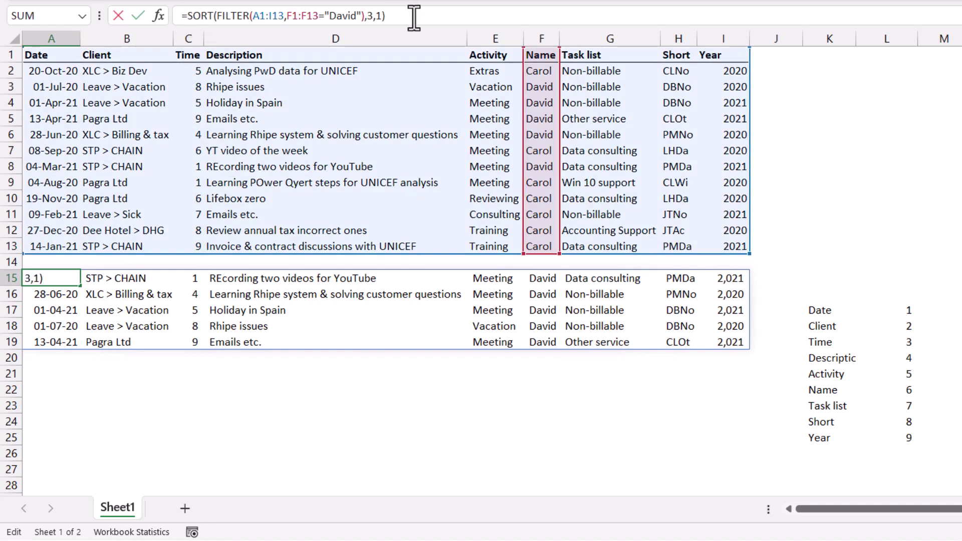
click(189, 15)
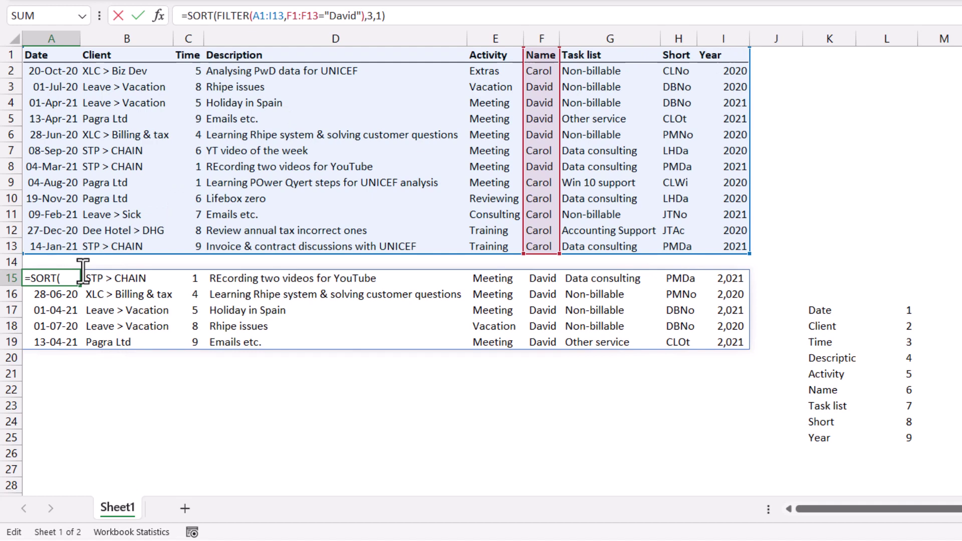
text(vsta)
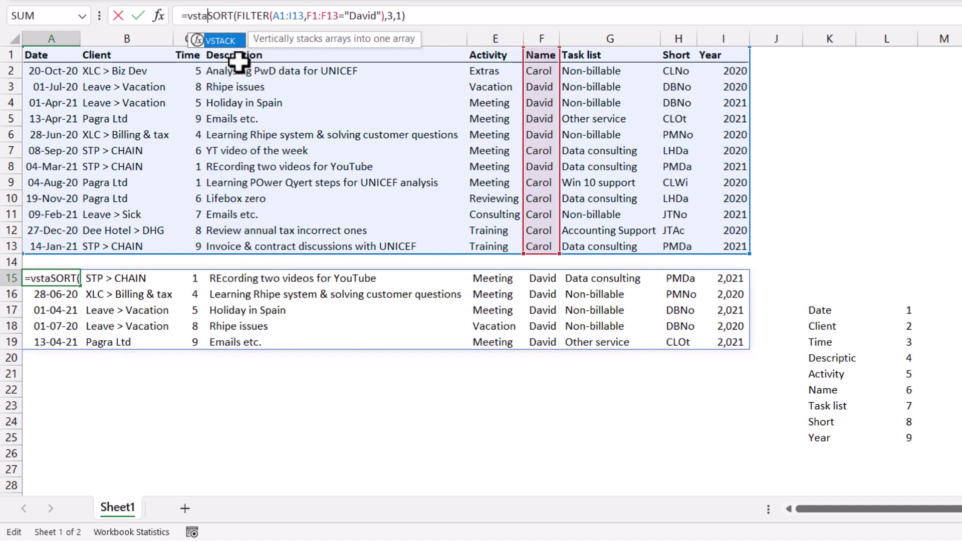
key(Tab)
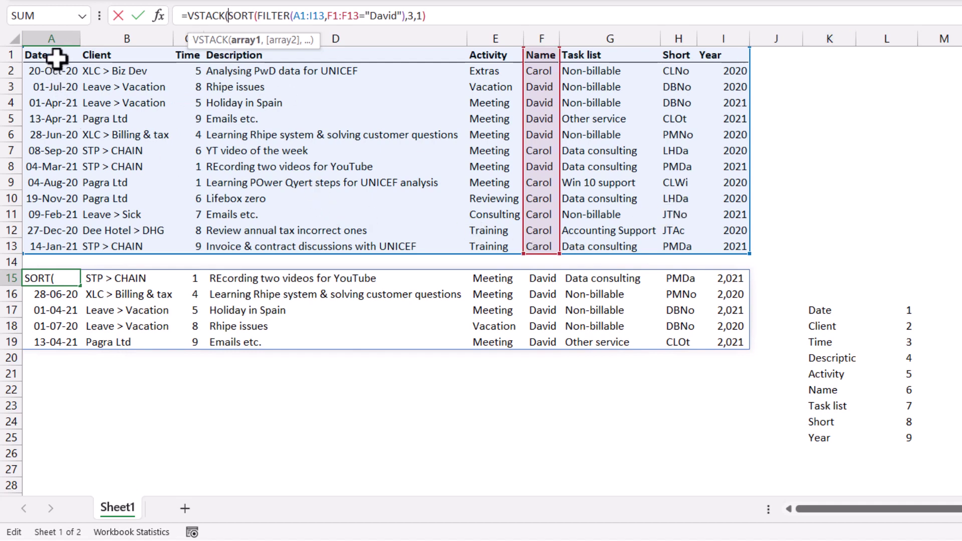
drag(43, 56, 734, 58)
text(,1)
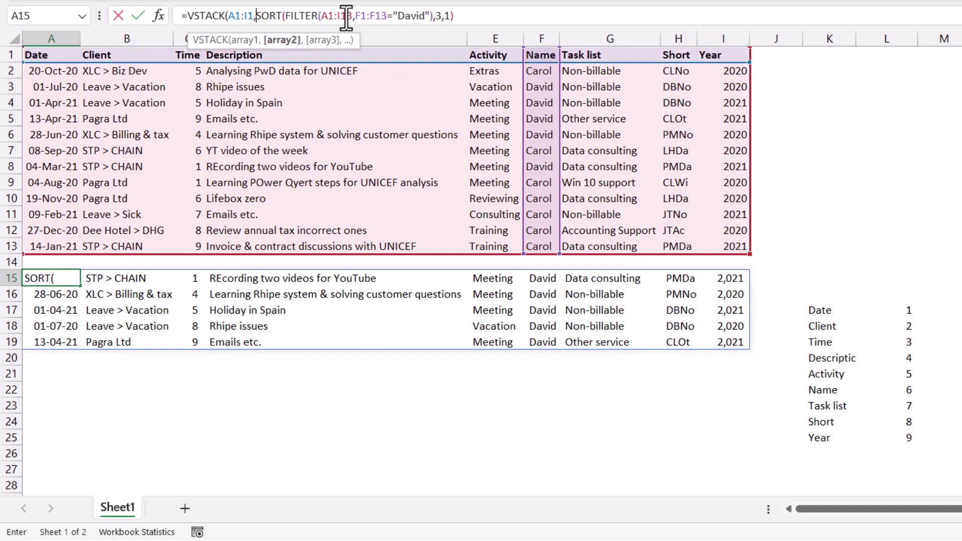
text())
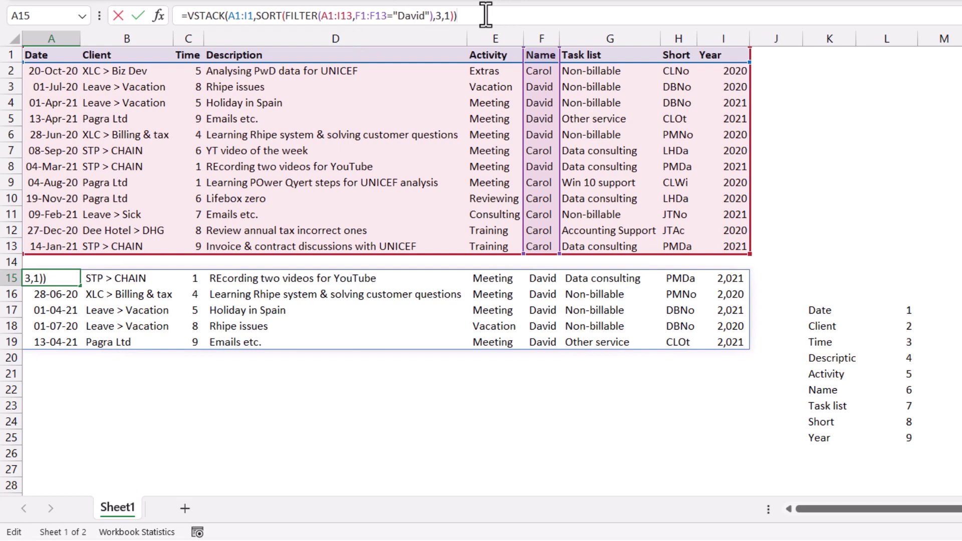
key(Return)
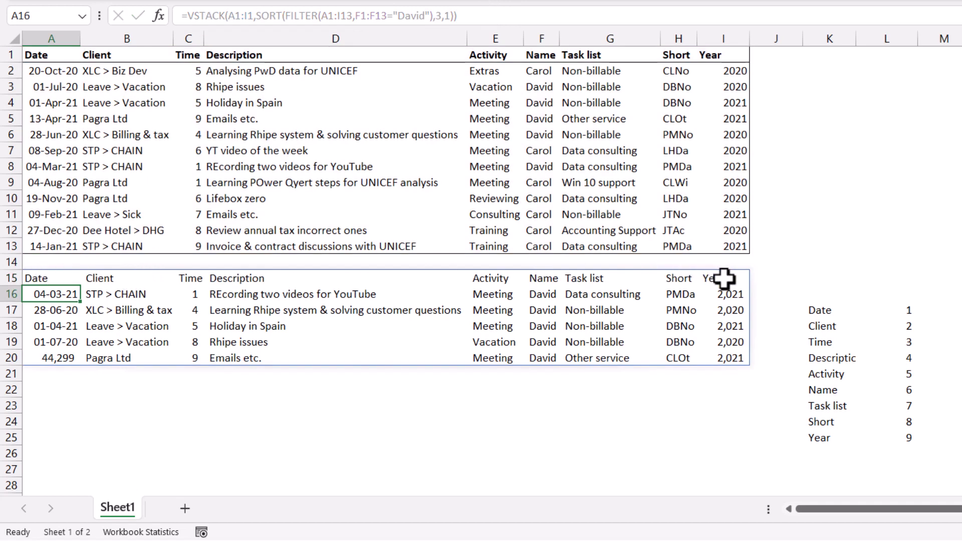
Replace the A1:I1 header reference in VSTACK with TAKE(A1:I13,1).
click(63, 273)
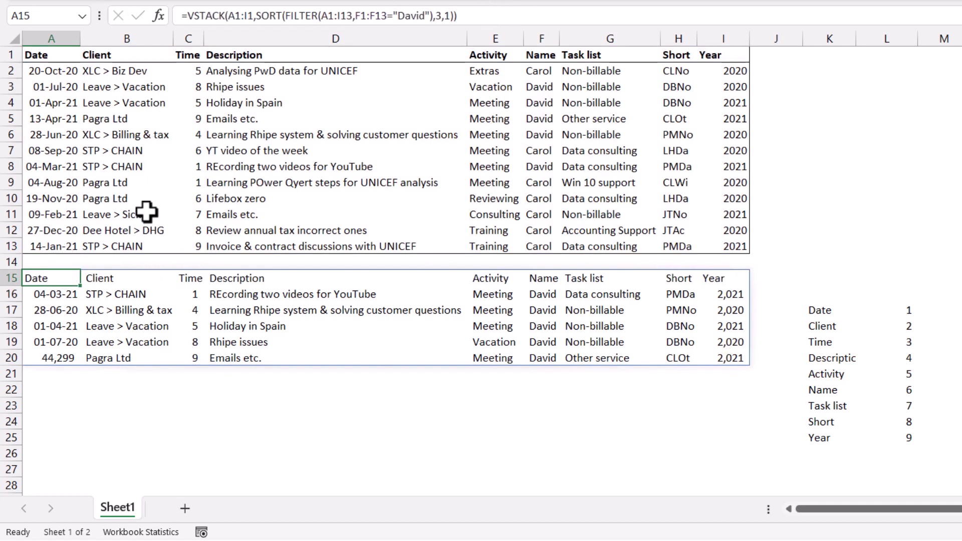
click(351, 15)
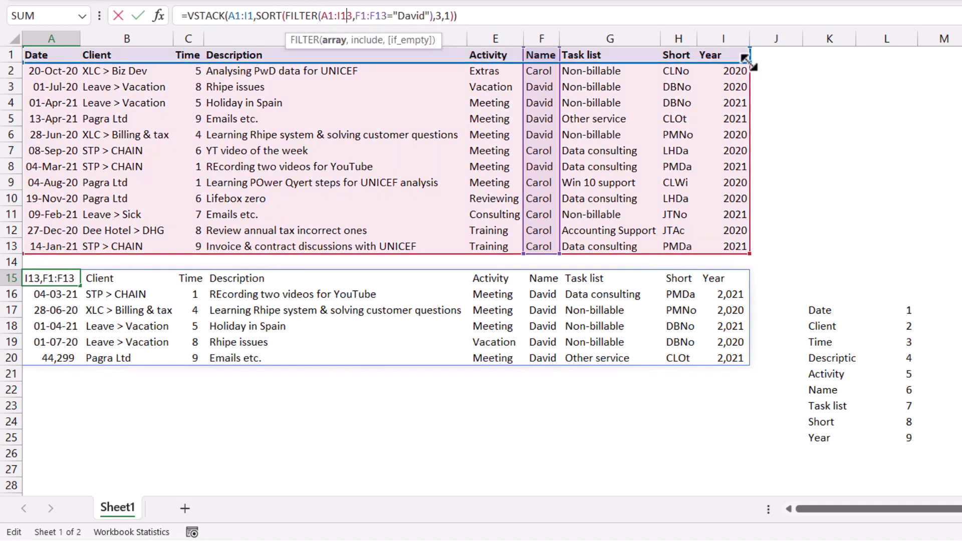
click(348, 15)
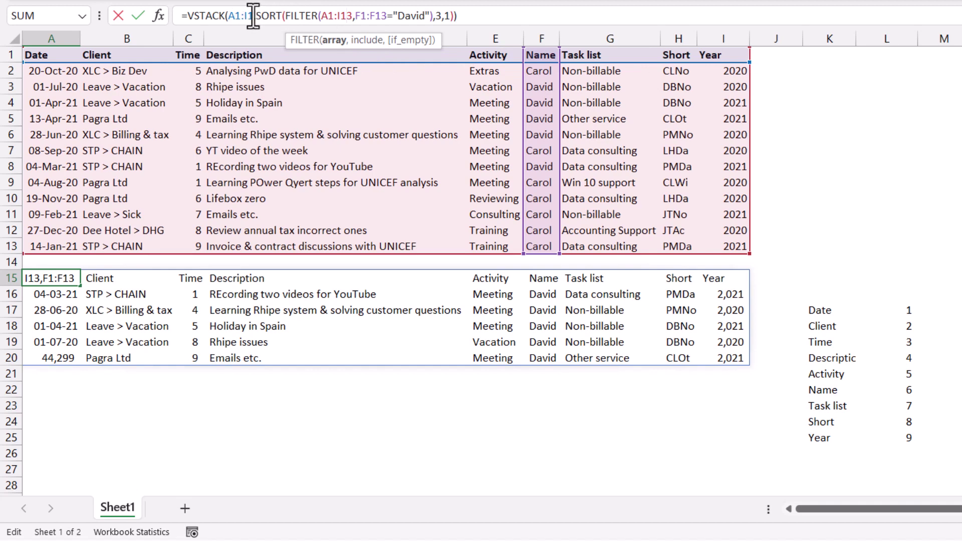
drag(750, 62, 750, 255)
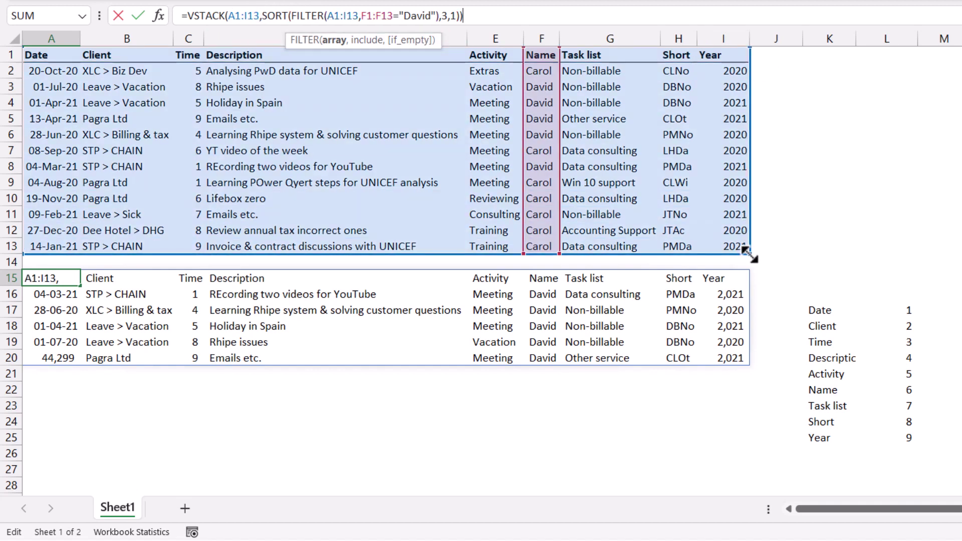
double_click(232, 16)
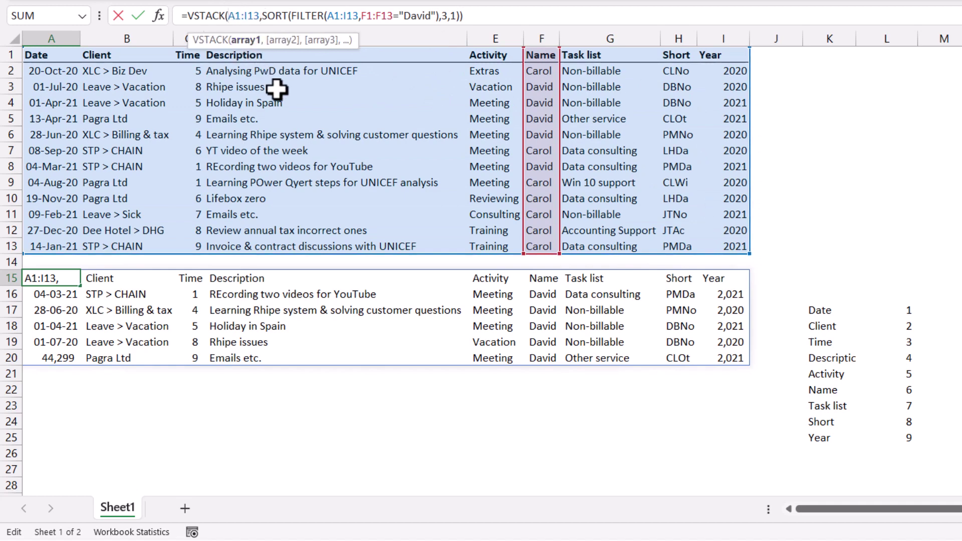
text(take)
key(Tab)
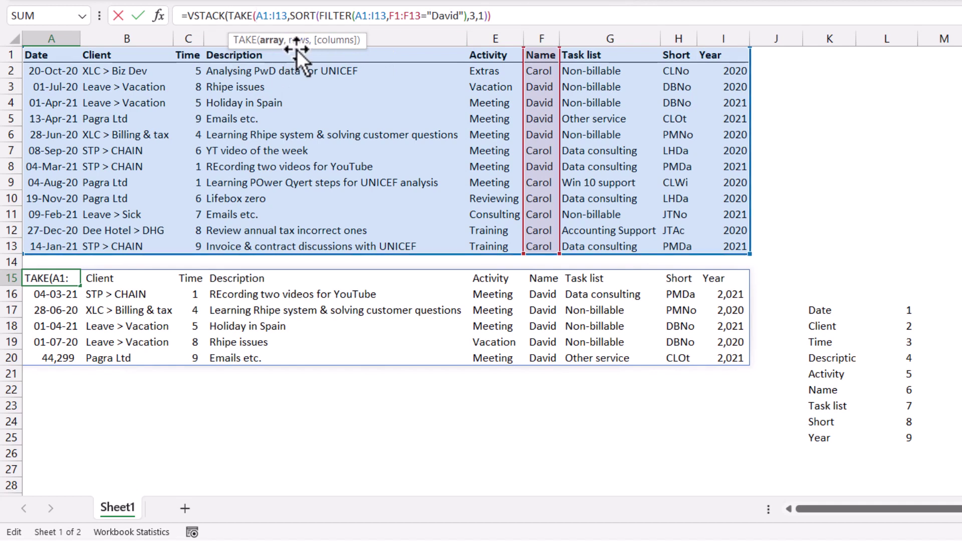
click(287, 15)
text(,1),)
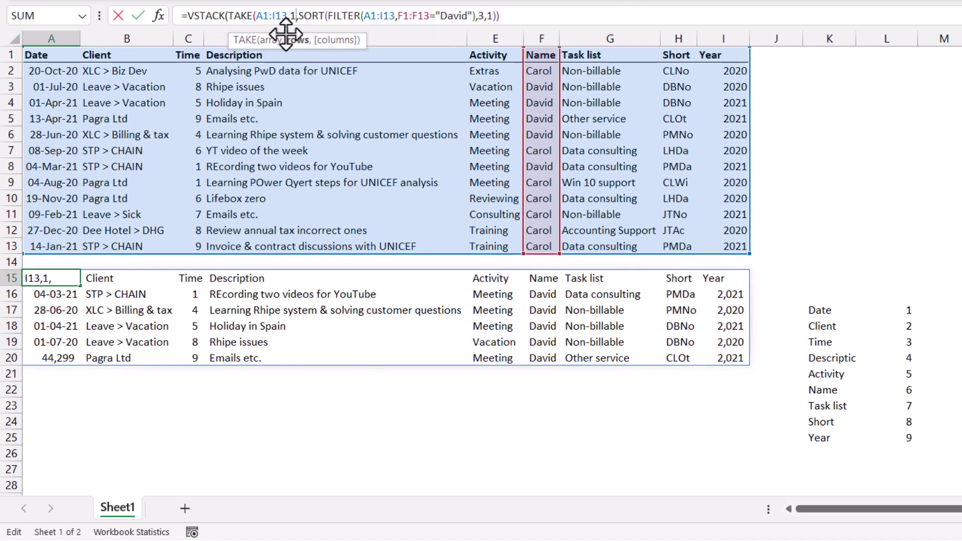
key(ctrl+Return)
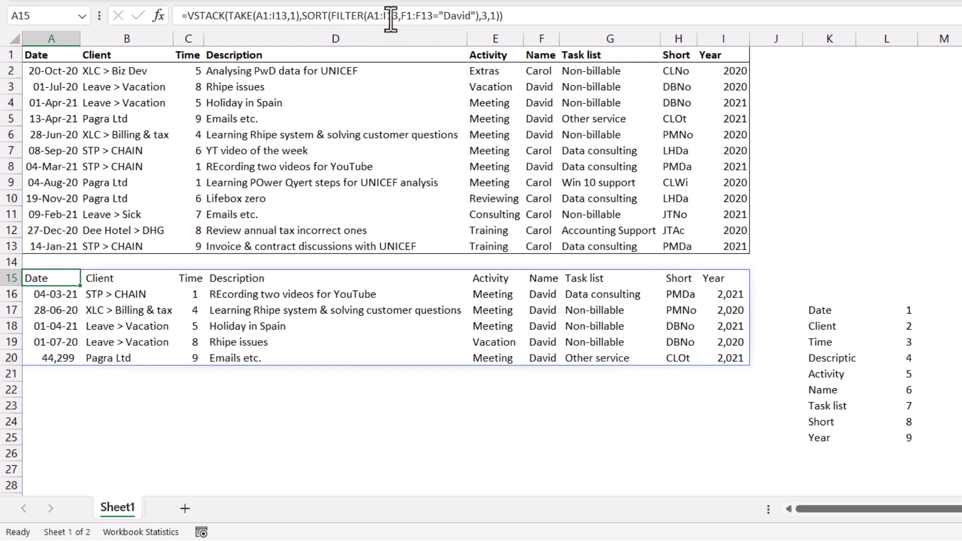
click(275, 15)
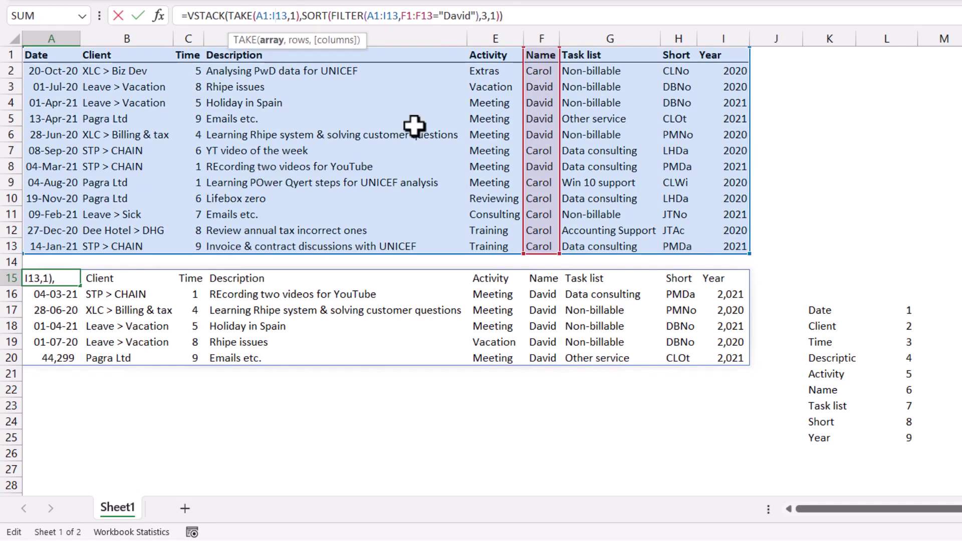
double_click(240, 16)
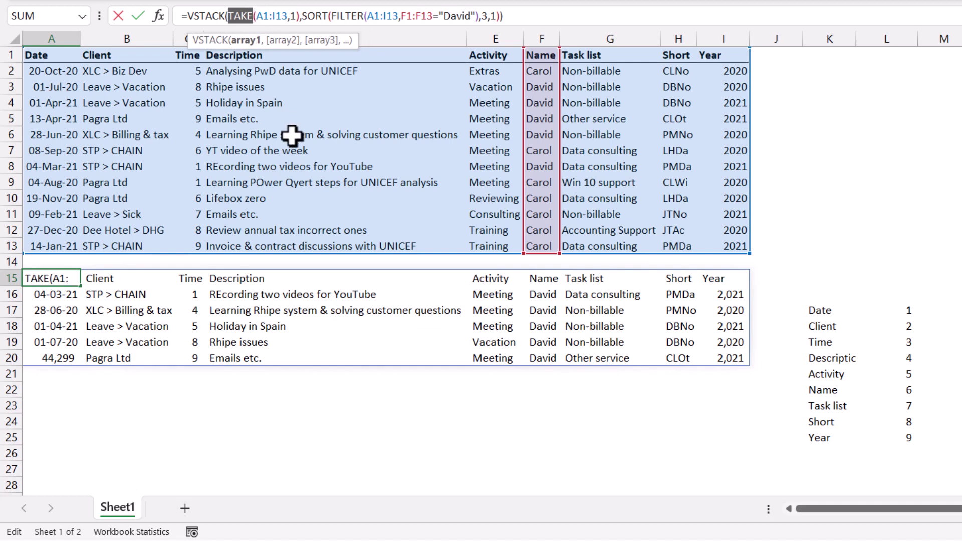
key(BackSpace)
text(choos)
key(Down)
key(Down)
key(Tab)
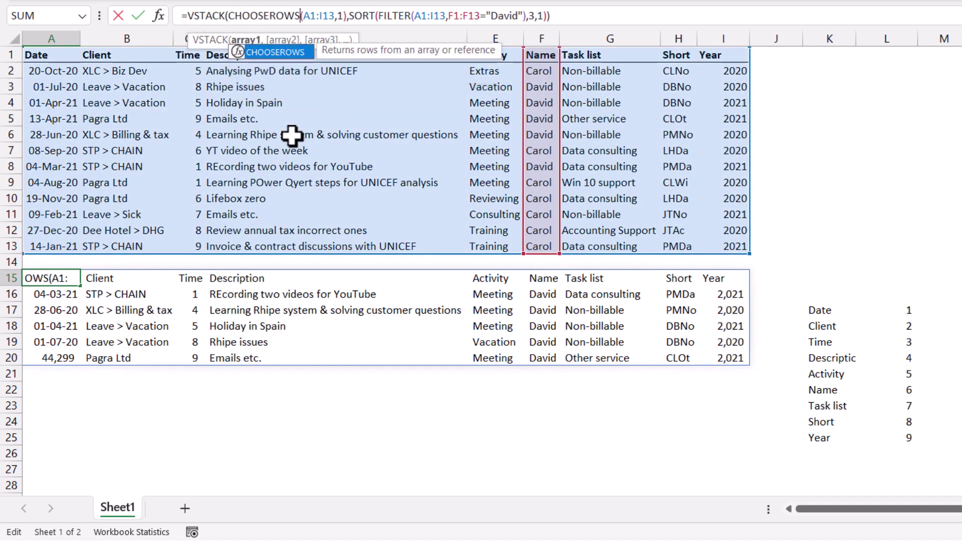
key(Right)
key(Right)
key(Right)
key(Right)
key(Right)
key(Right)
key(Right)
key(Right)
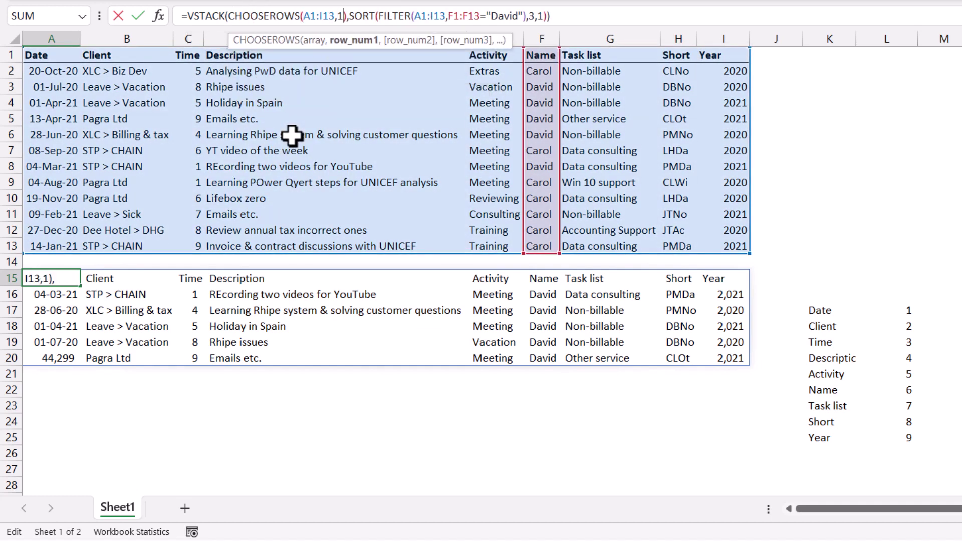
key(Right)
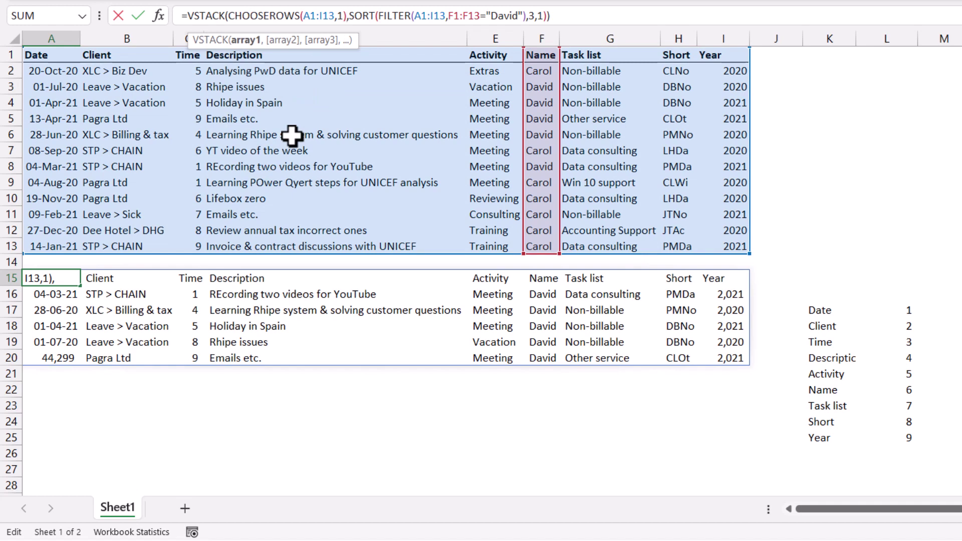
key(ctrl+Return)
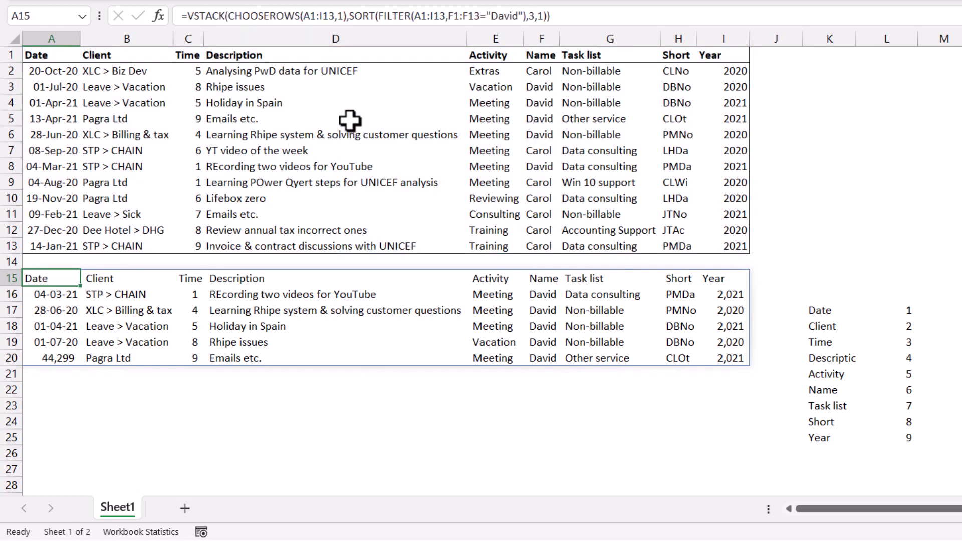
key(ctrl+z)
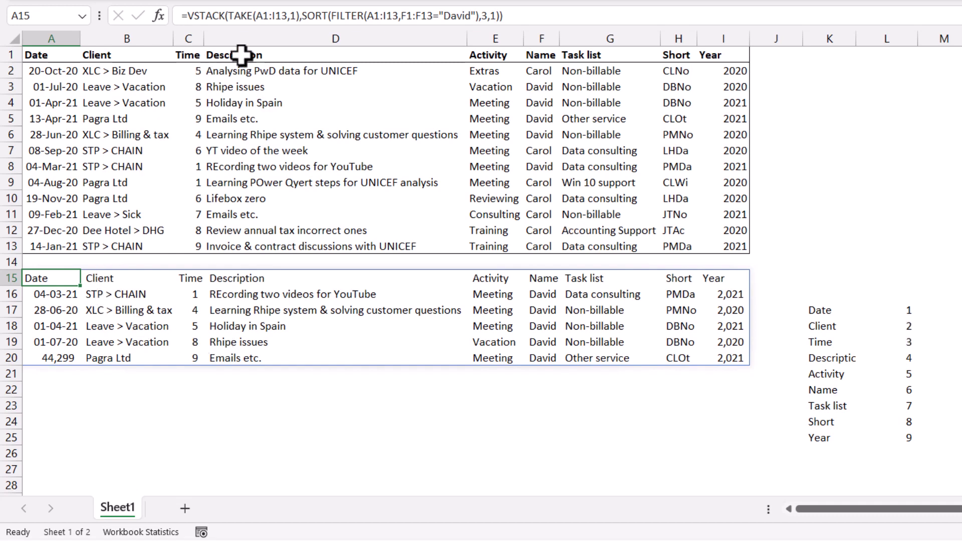
Wrap the A15 formula in CHOOSECOLS, keeping columns 6, 8, 3 and 5.
click(189, 16)
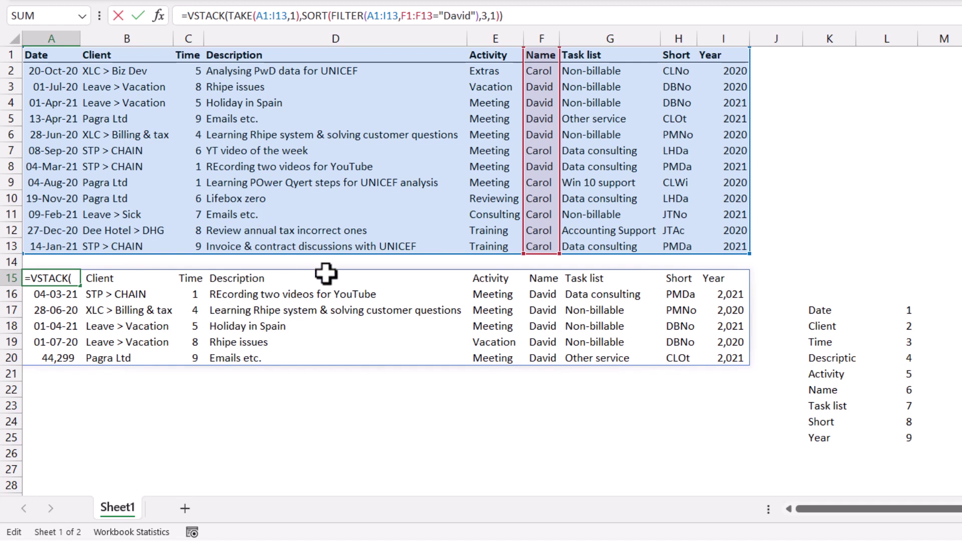
text(choose)
key(Down)
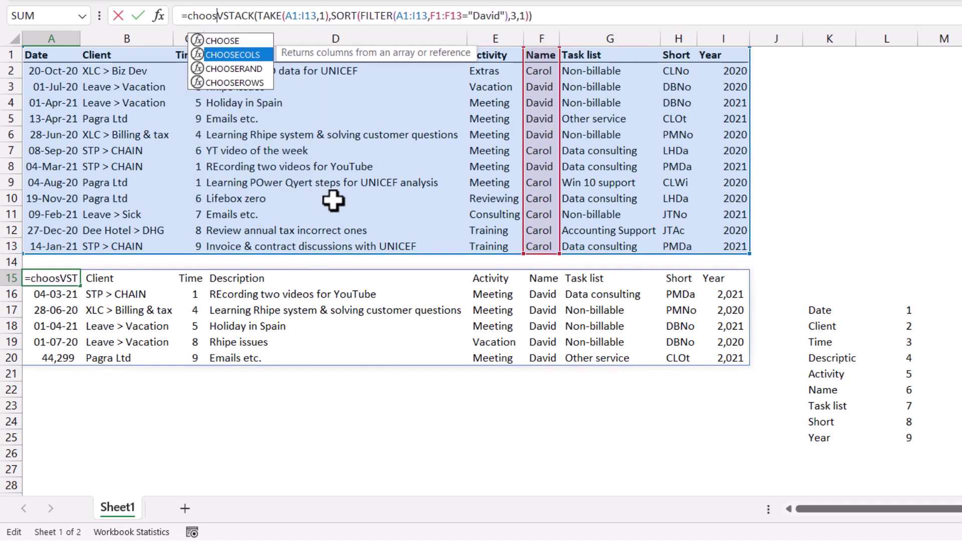
key(Tab)
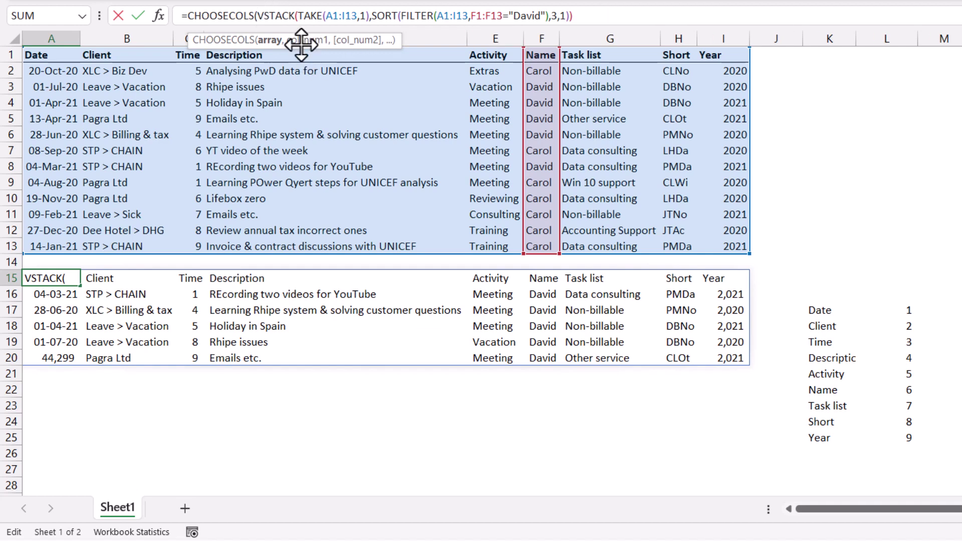
click(603, 15)
text(,)
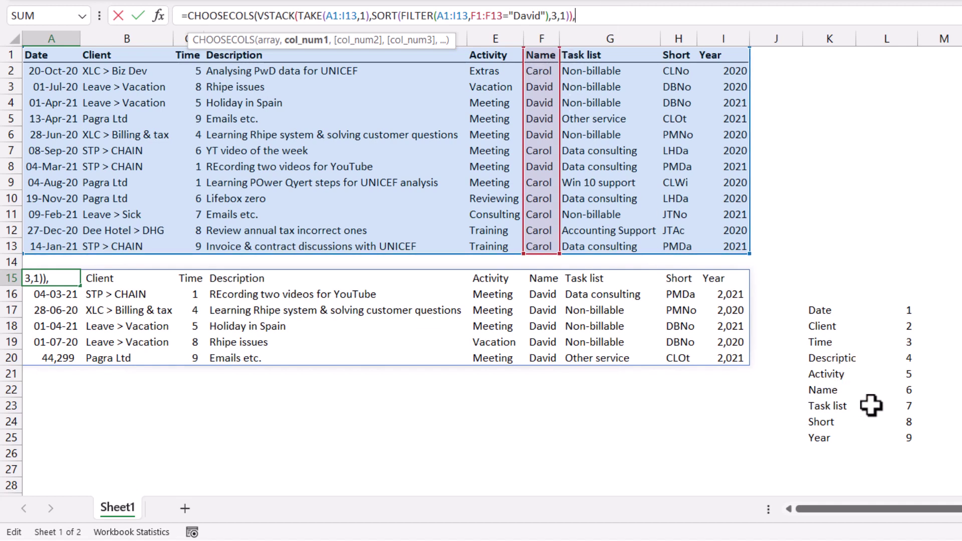
text(6,)
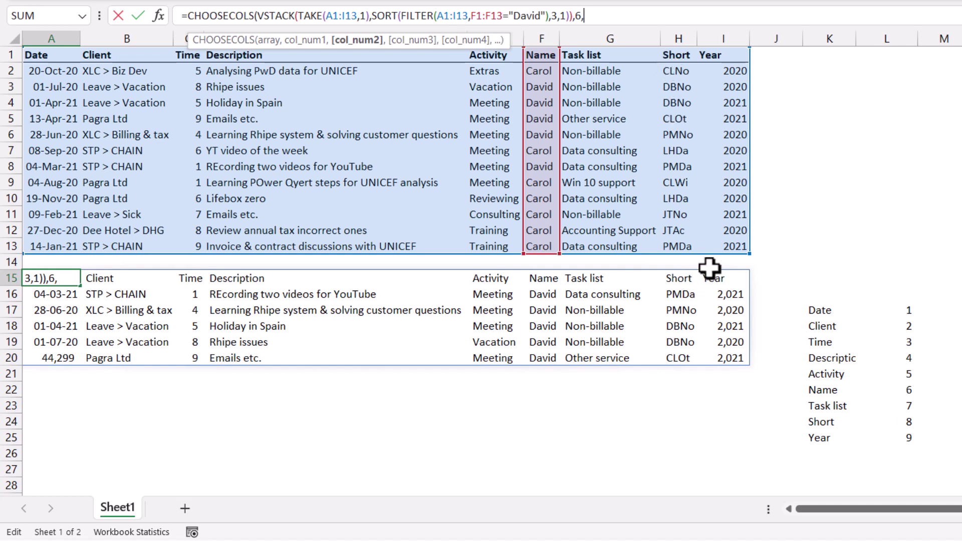
text(8,)
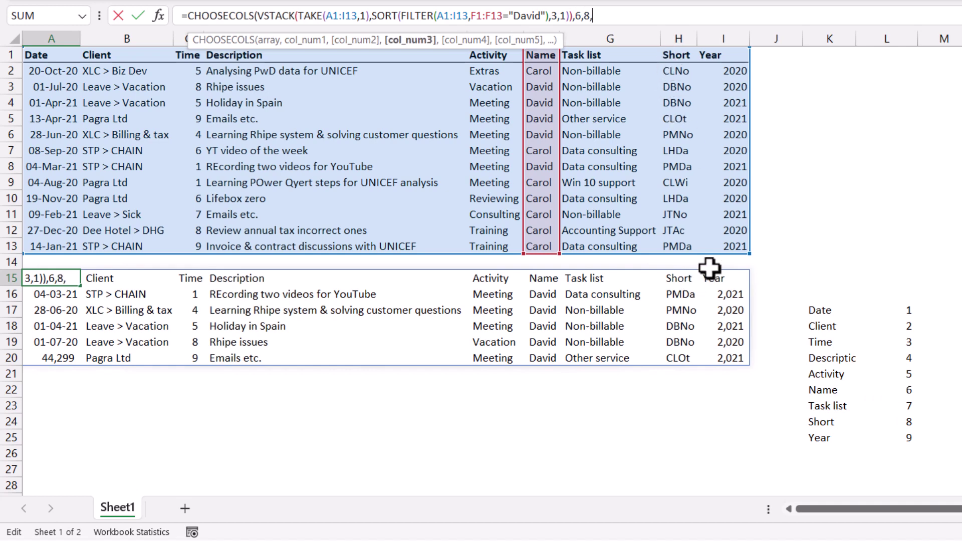
text(3,)
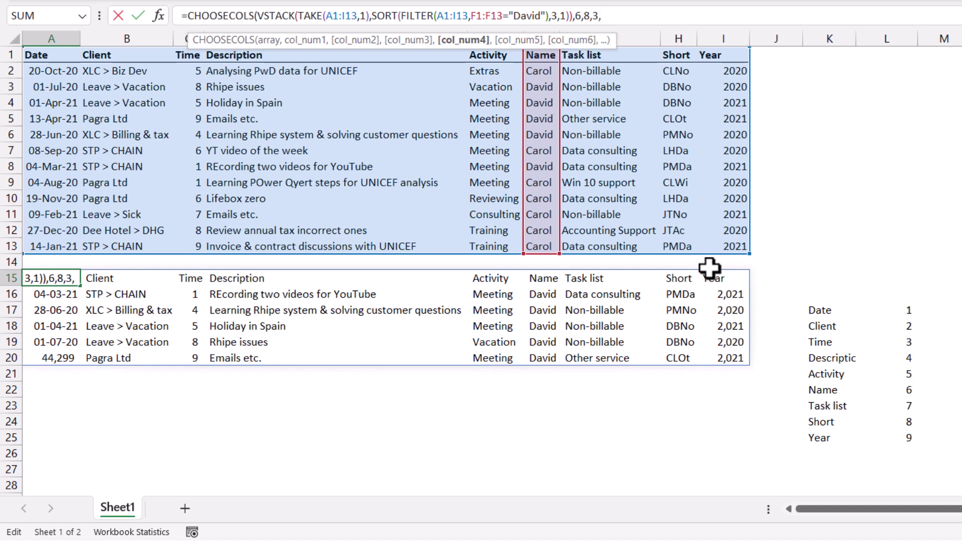
text(5))
key(Tab)
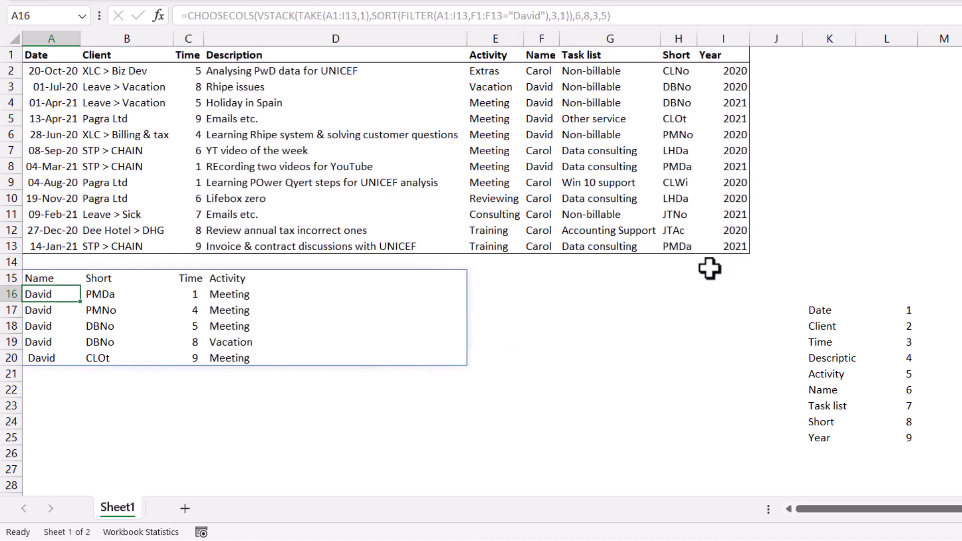
Step across the new result's headers from Name to Activity.
key(Right)
key(Right)
key(Right)
key(Left)
key(Left)
key(Left)
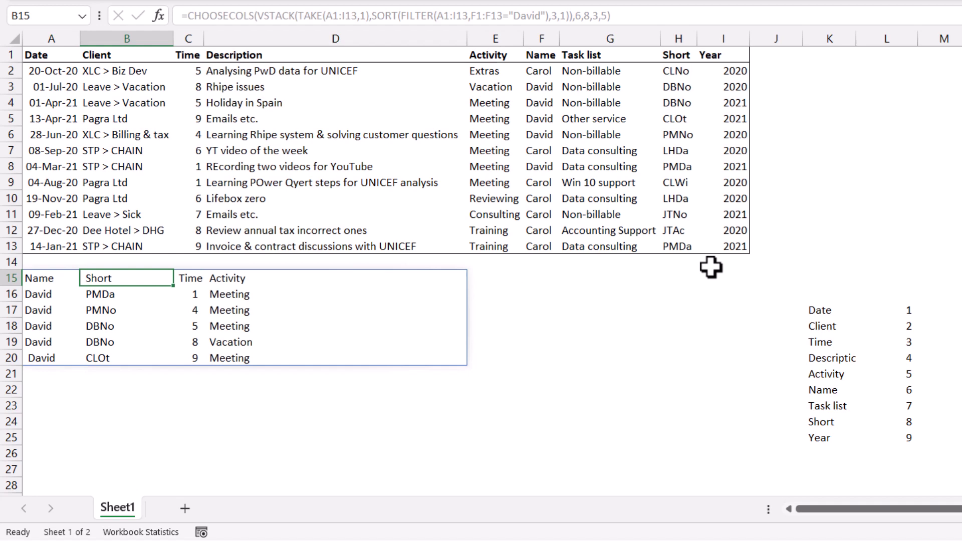
key(Left)
key(Right)
key(Right)
key(Right)
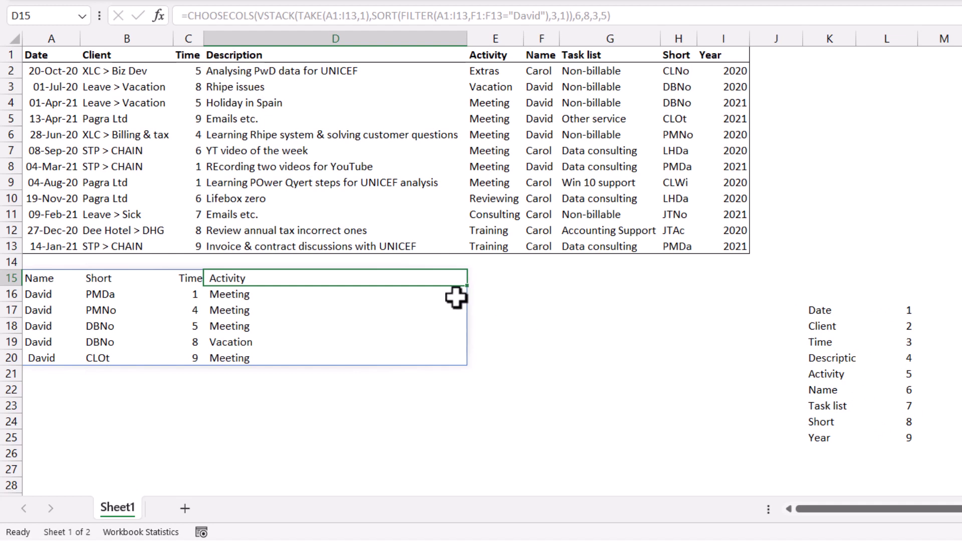
Walk through the TAKE, SORT and FILTER parts of A15's formula.
click(66, 276)
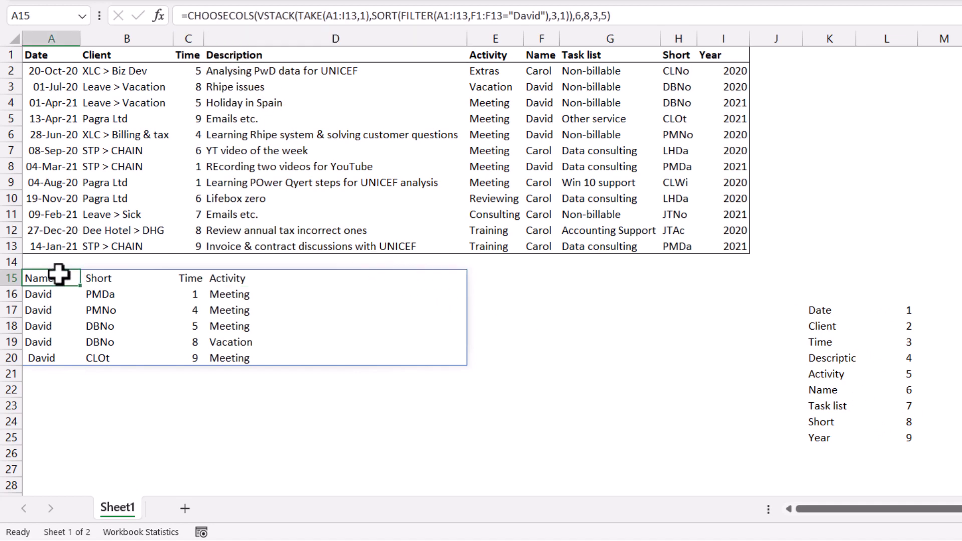
click(296, 15)
click(312, 16)
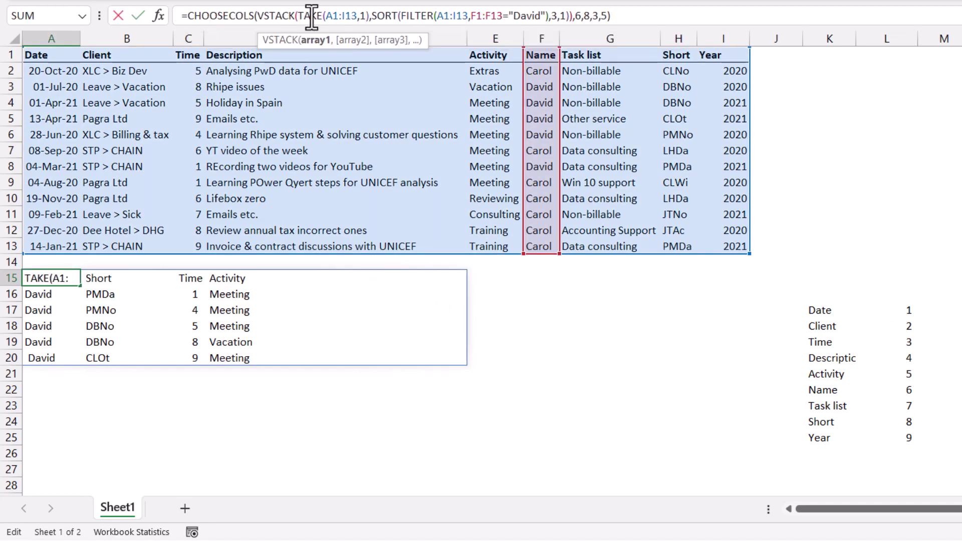
click(394, 16)
click(410, 15)
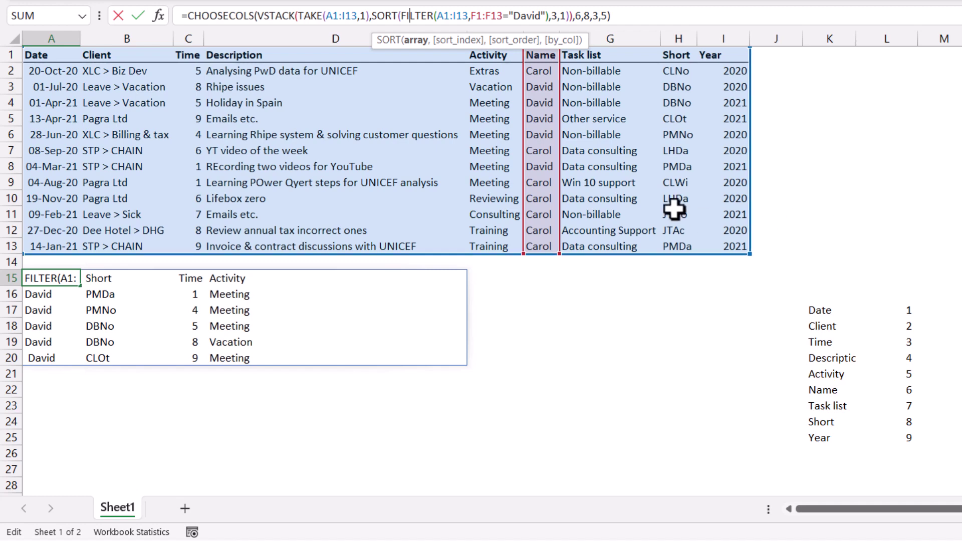
Confirm the 6,8,3,5 column arguments and select the header labels with their numbers.
click(582, 15)
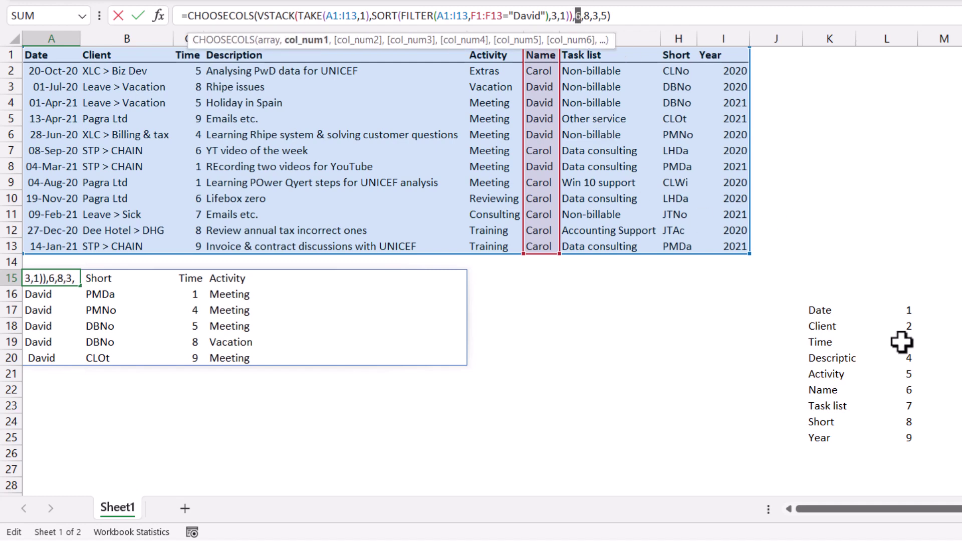
key(ctrl+Return)
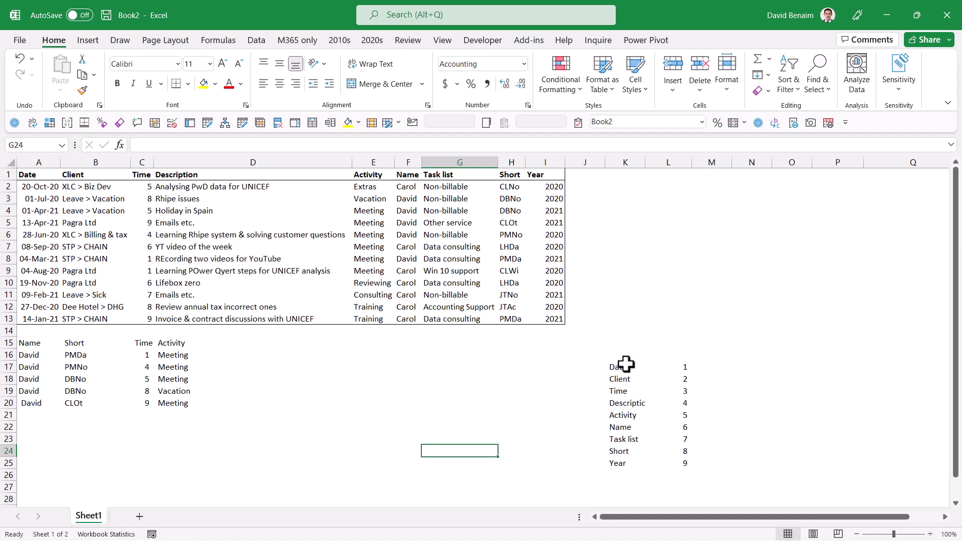
drag(827, 309, 913, 416)
drag(689, 448, 685, 459)
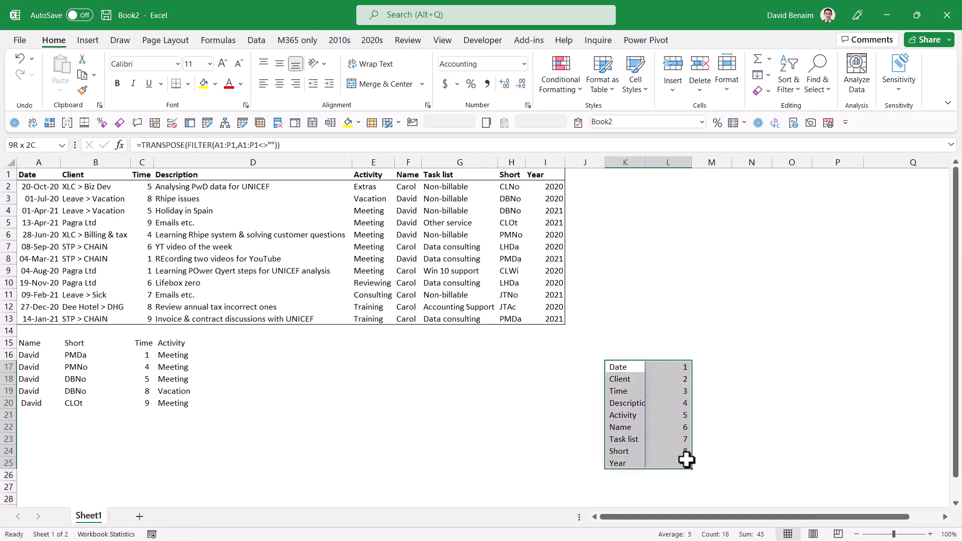
Create names from the left-column labels with Formulas > Create from Selection.
click(219, 40)
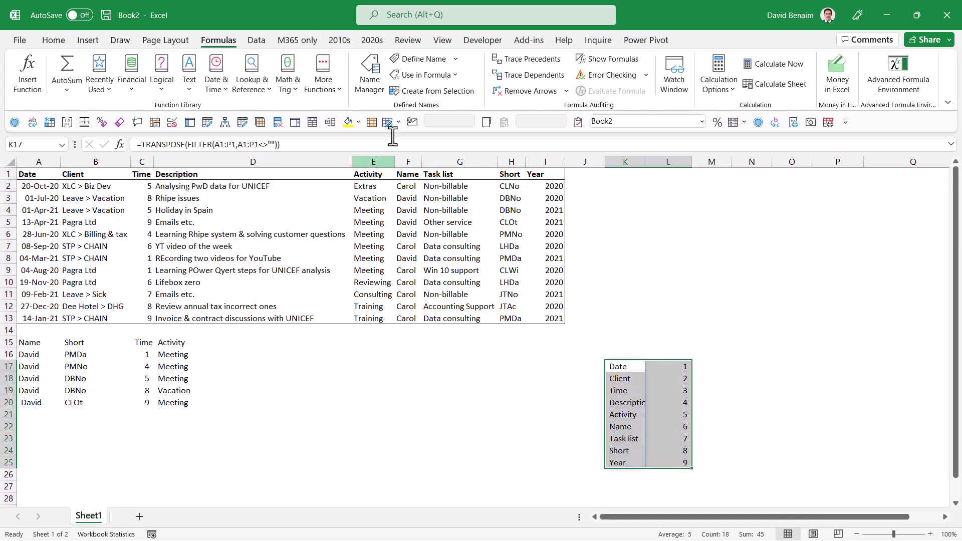
click(435, 92)
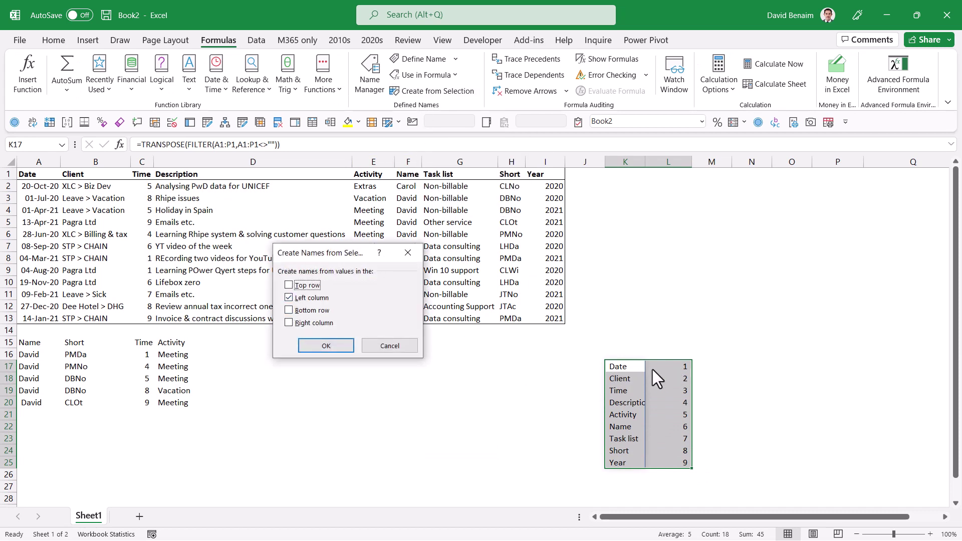
click(336, 346)
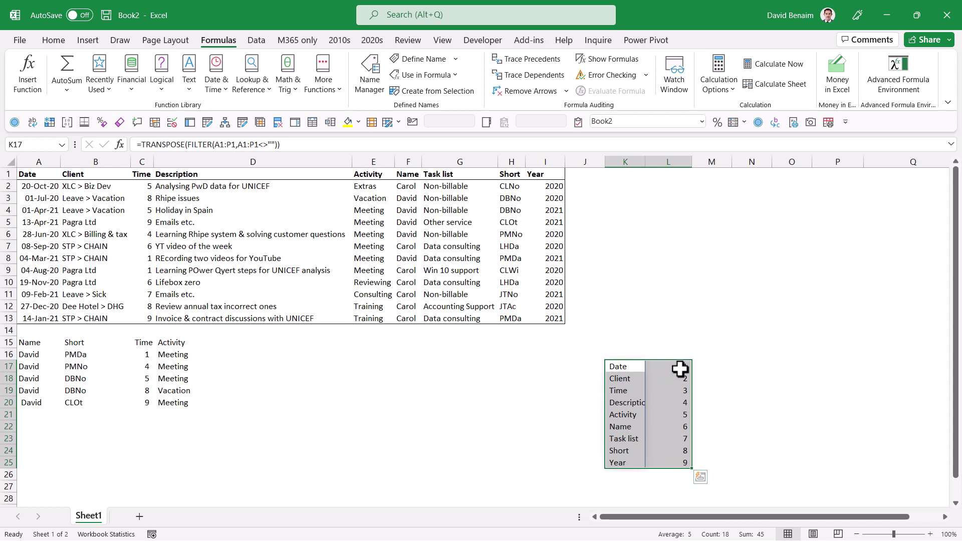
Check the names on the Client, Task list and Year numbers, noting the Task_list underscore.
click(679, 380)
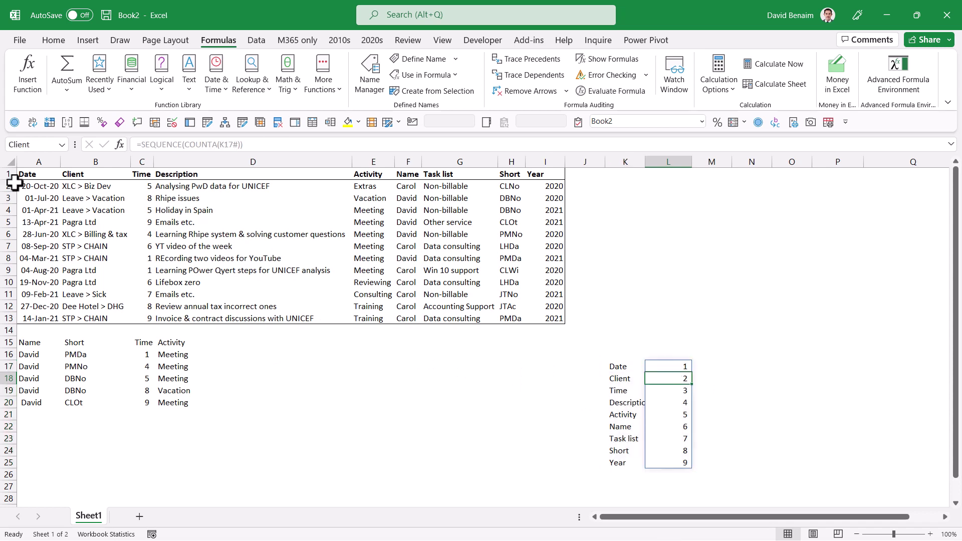
click(656, 436)
click(28, 145)
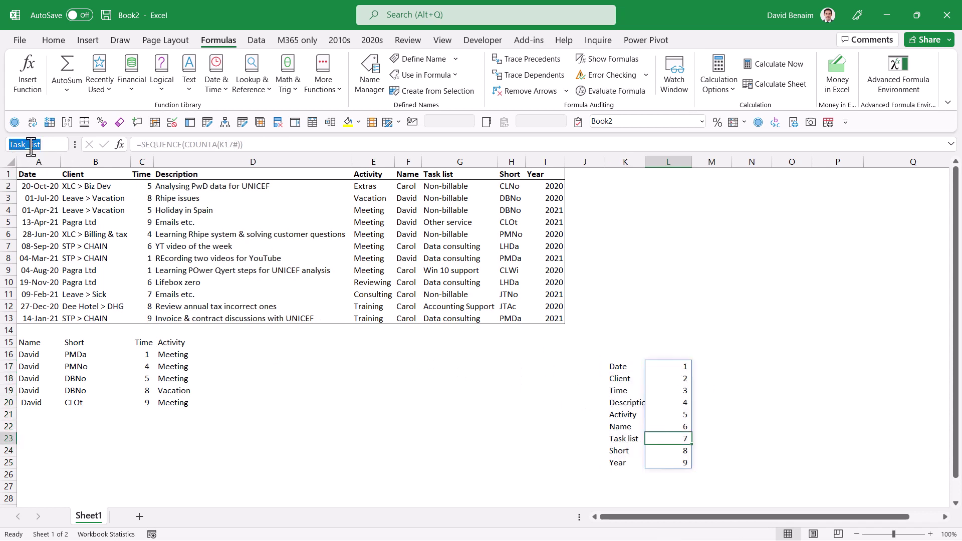
click(31, 144)
click(687, 462)
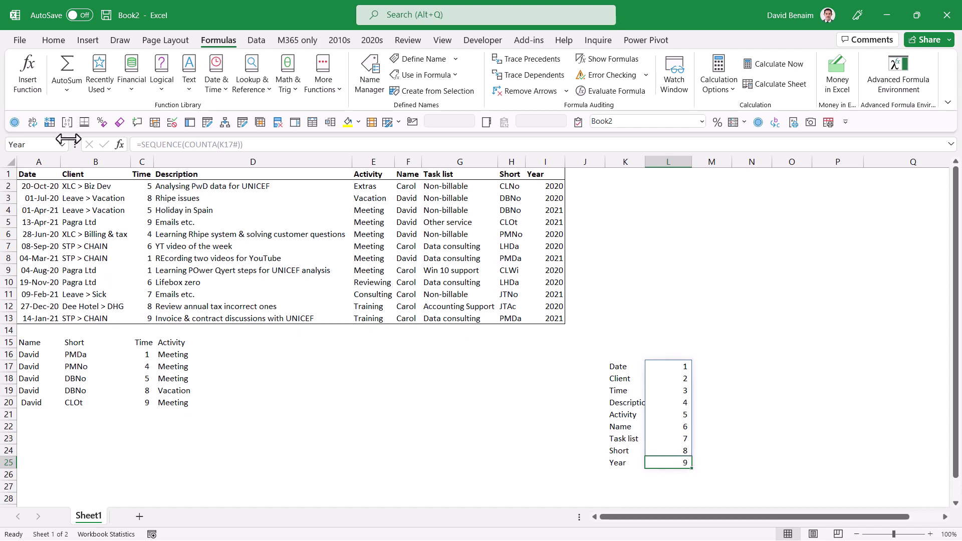
Review where Short, Task_list, Time and Year refer in Name Manager, then close it.
click(370, 73)
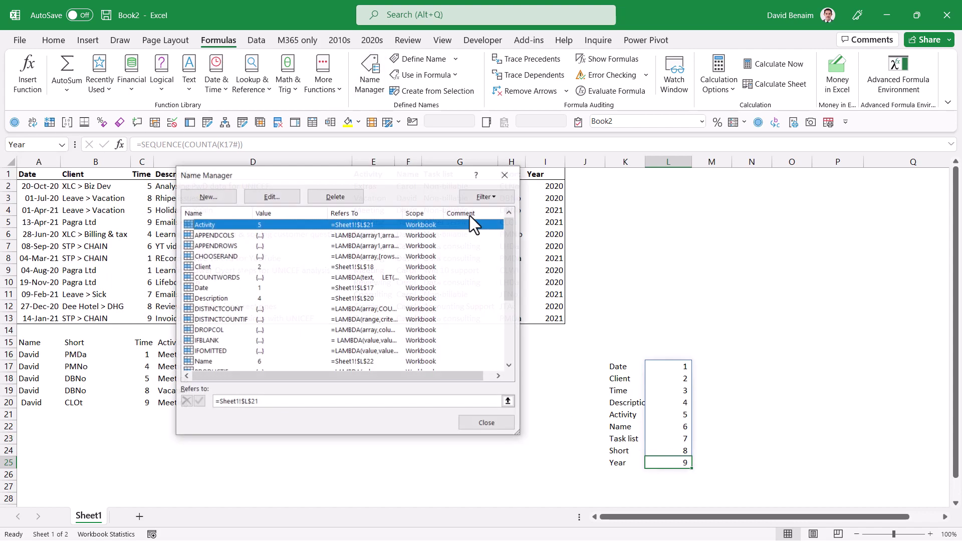
scroll(451, 235, down, 5)
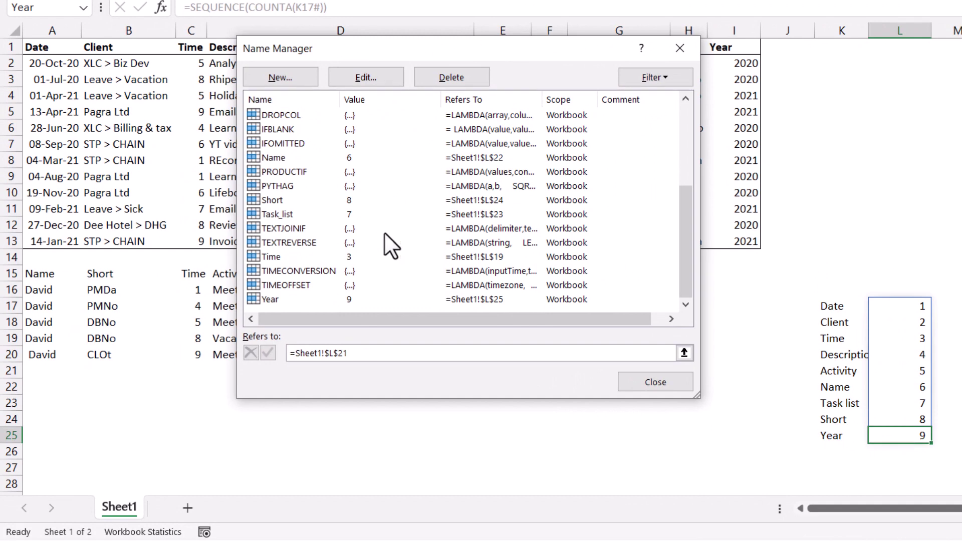
click(277, 213)
click(291, 212)
click(300, 256)
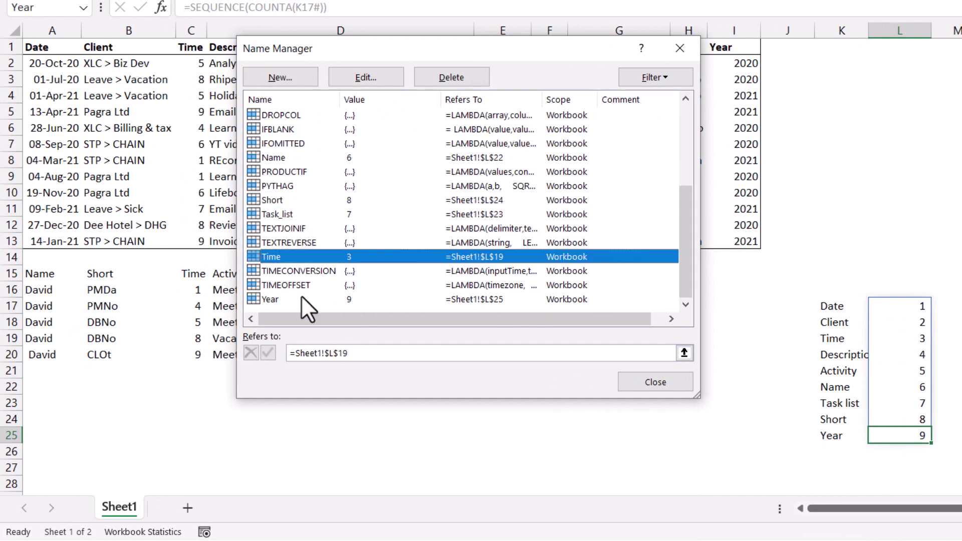
click(301, 298)
click(681, 41)
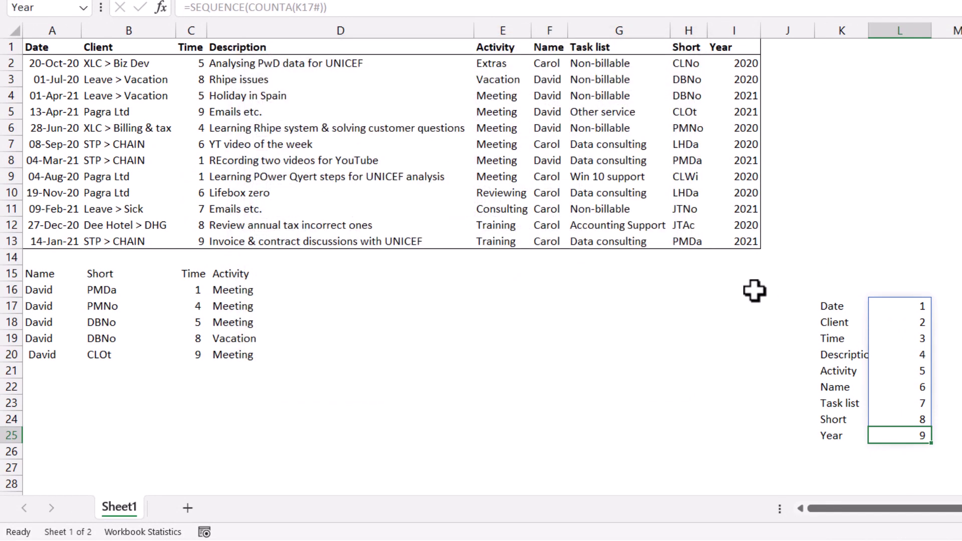
Replace column numbers 6, 8 and 3 in CHOOSECOLS with Name, Short and Time.
click(34, 276)
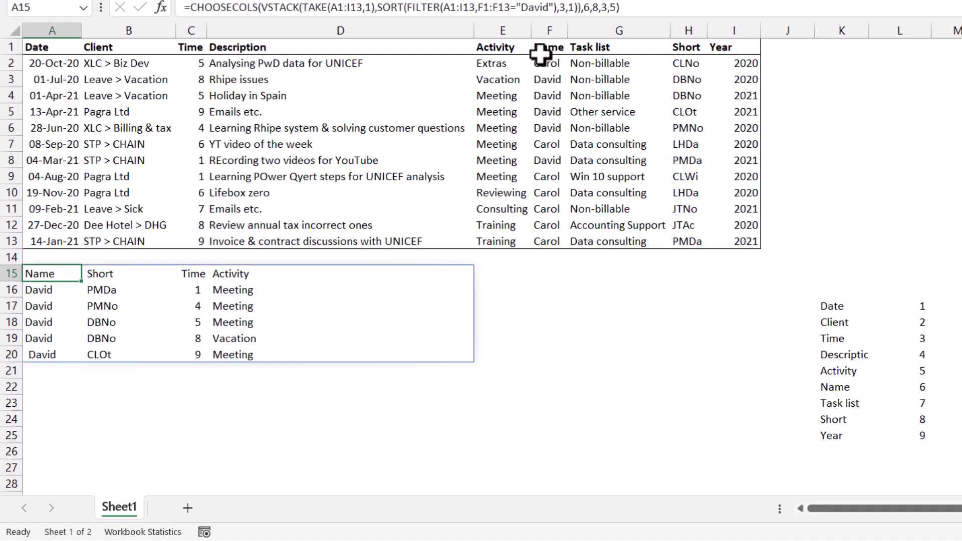
double_click(587, 7)
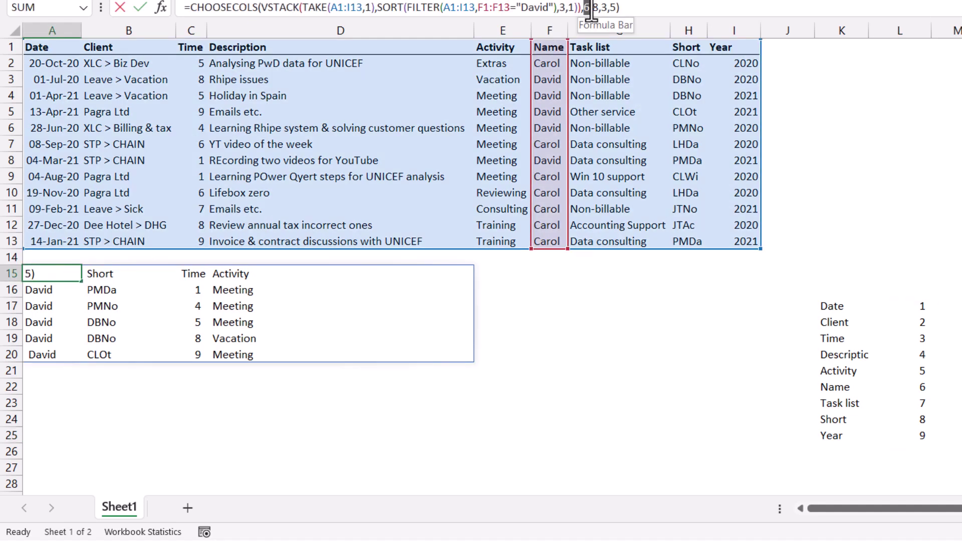
text(n)
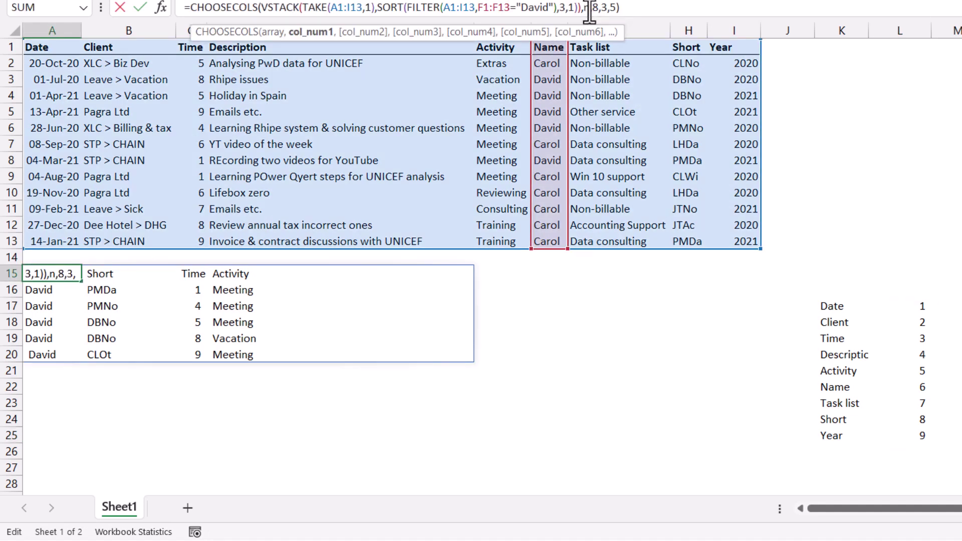
text(am)
key(Tab)
key(Right)
key(shift+Right)
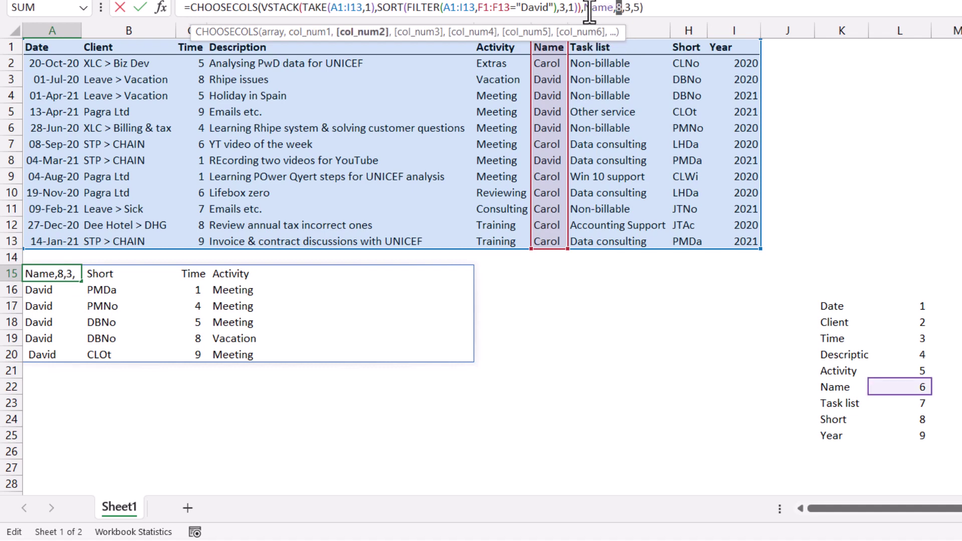
text(sho)
key(Tab)
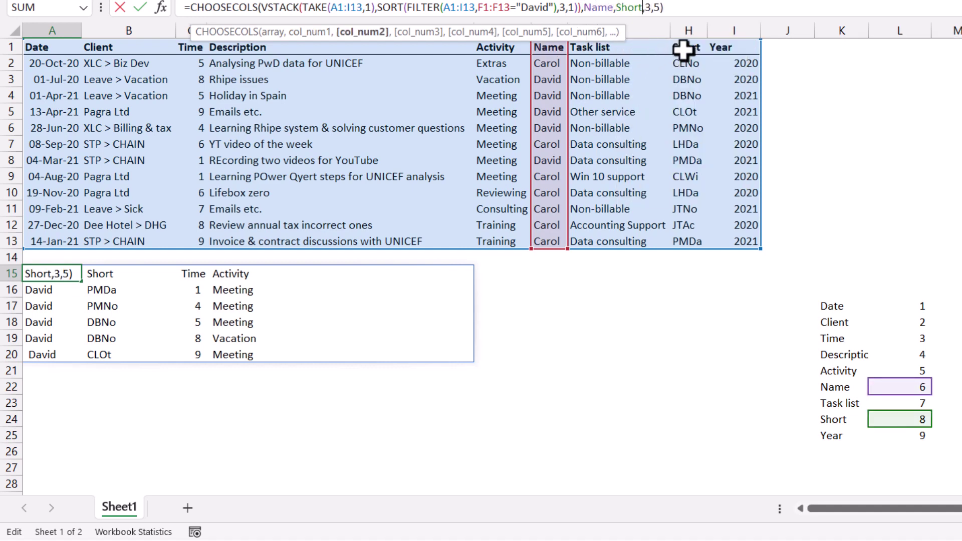
key(Right)
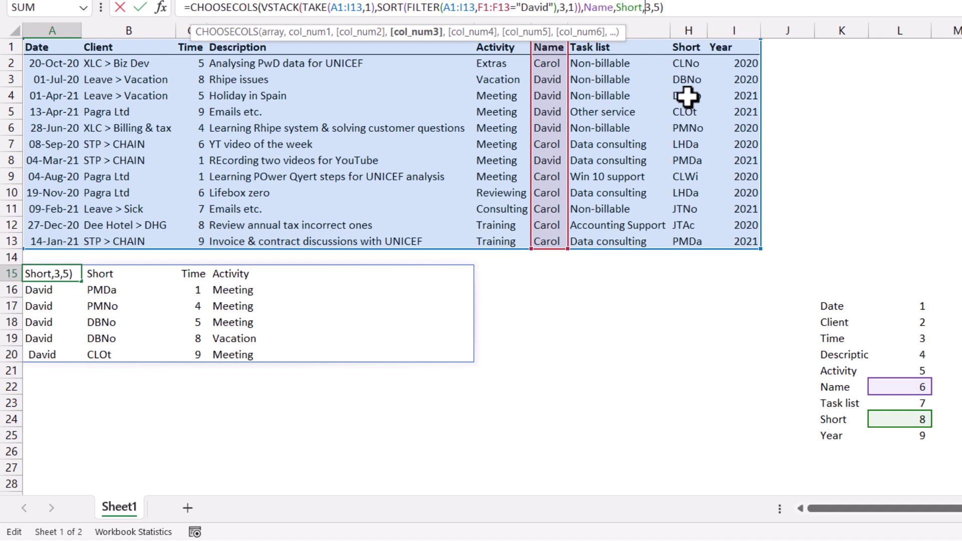
text(ti)
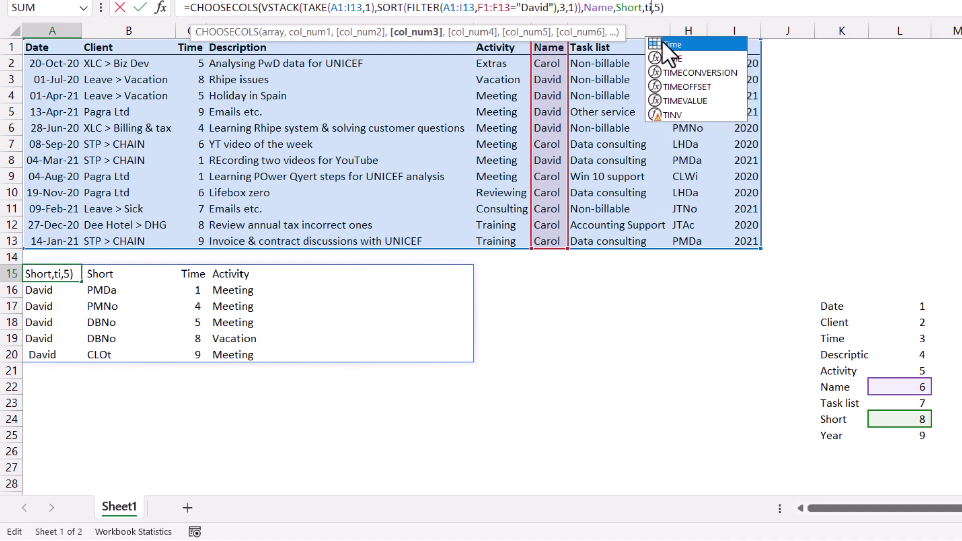
double_click(663, 42)
Replace 5 with Activity and add a Date column to the formula.
key(Right)
key(shift+Right)
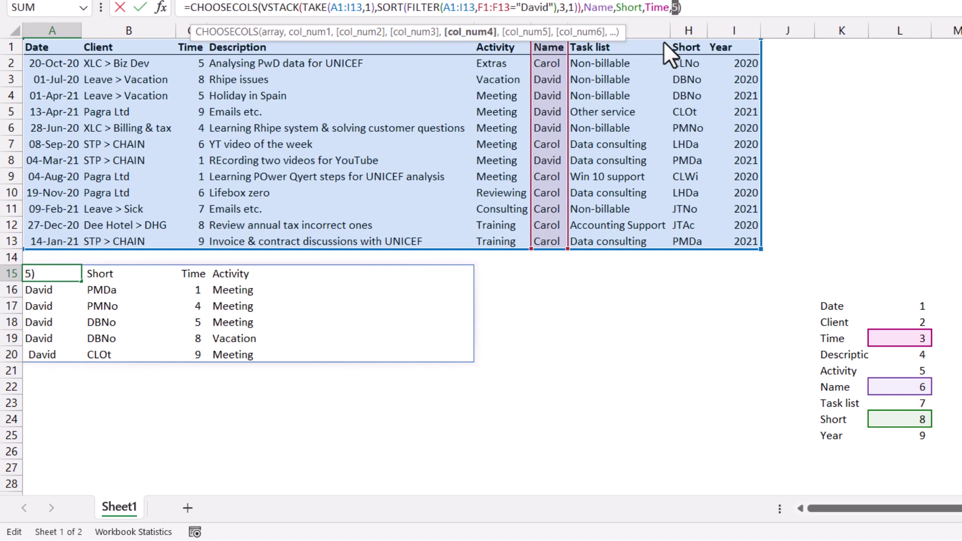
text(act)
key(Tab)
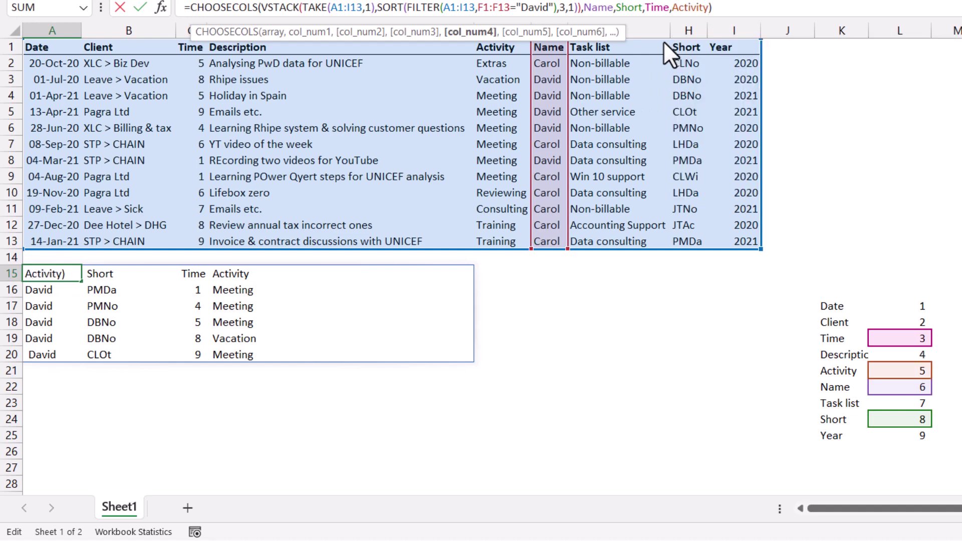
text(,dat)
key(Tab)
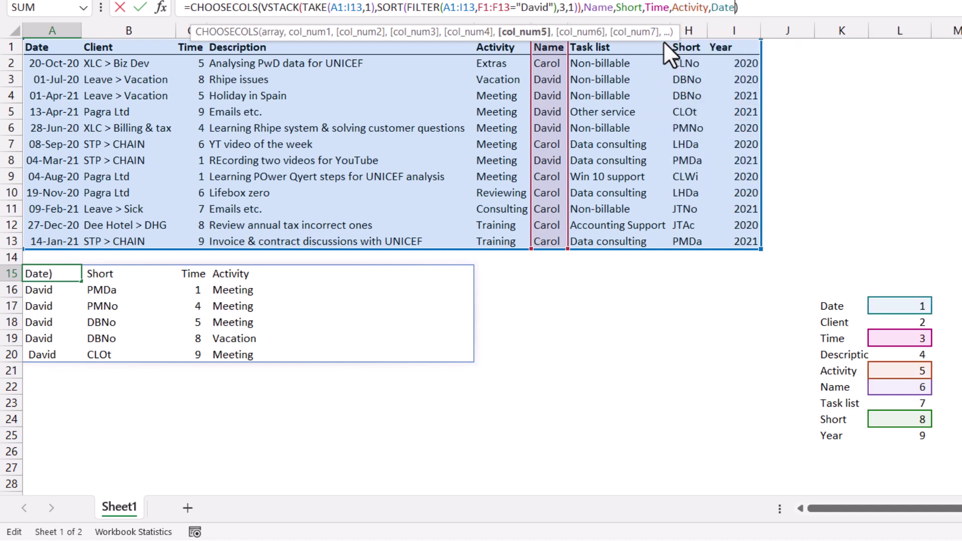
key(Return)
Format the five new Date values as dates with Ctrl+Shift+3.
key(Right)
key(Right)
key(Right)
key(Right)
key(ctrl+shift+Down)
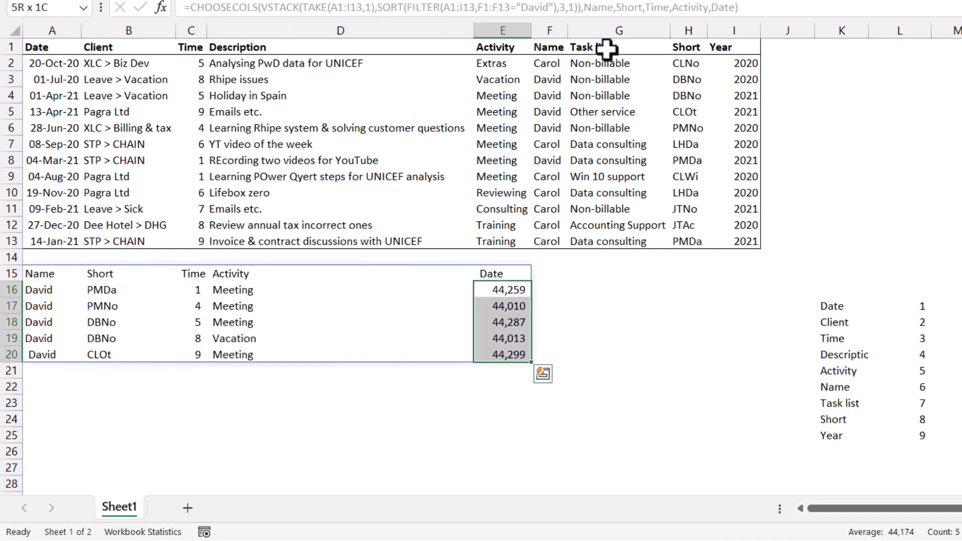
key(ctrl+shift+3)
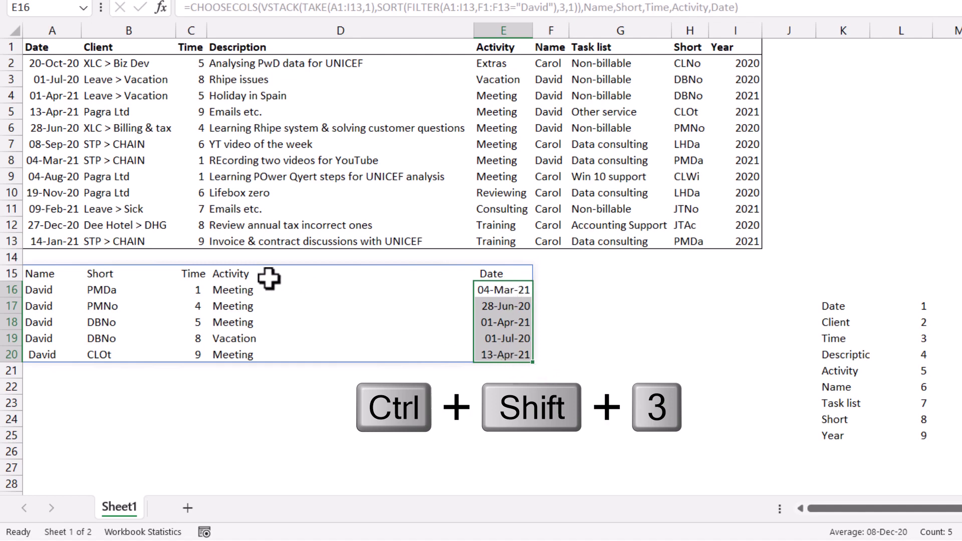
Try swapping the sort column 3 for Time, then leave the formula unchanged.
click(281, 307)
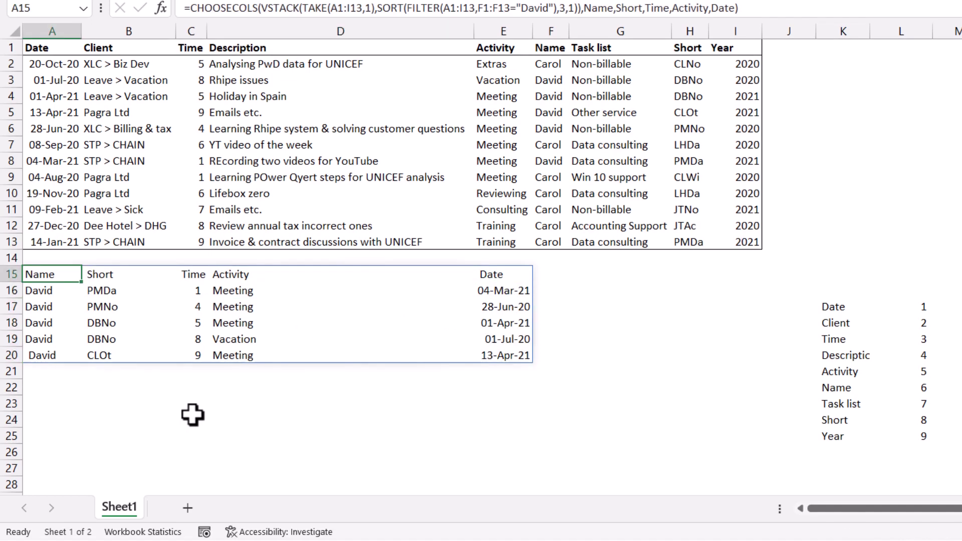
double_click(562, 8)
text(Time)
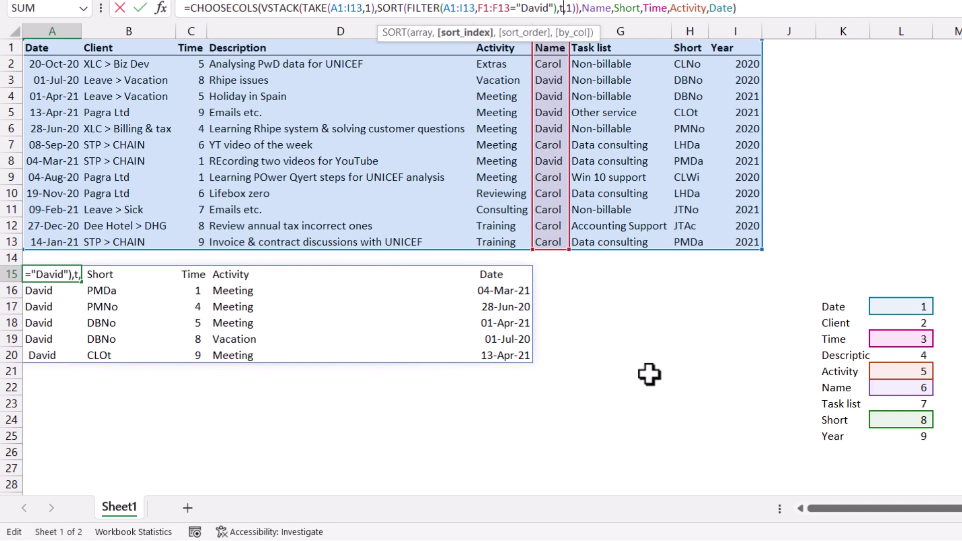
key(Right)
key(Right)
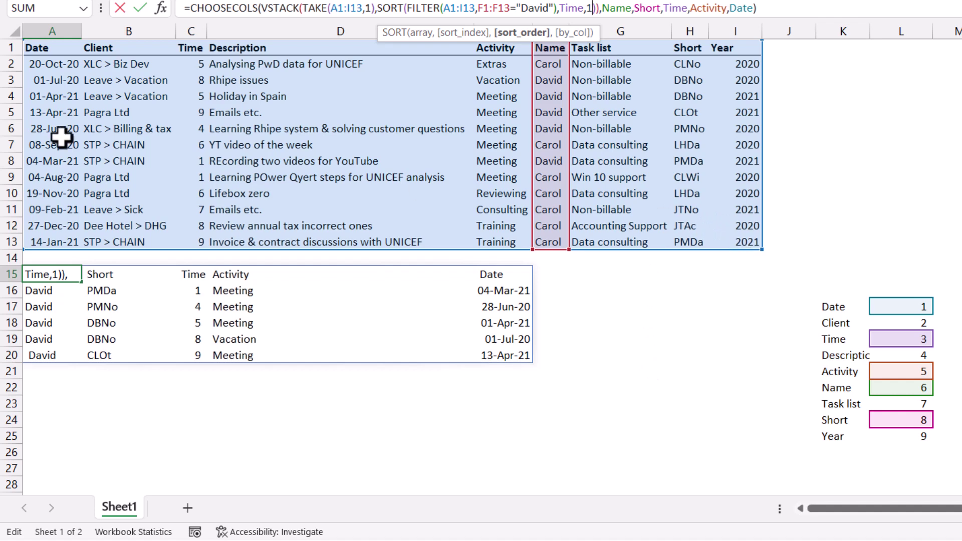
drag(331, 8, 353, 11)
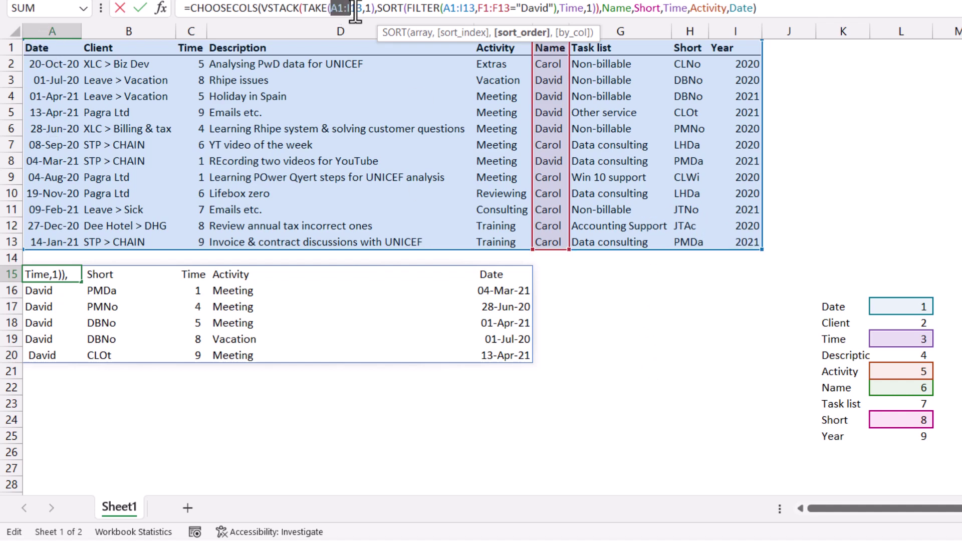
key(Escape)
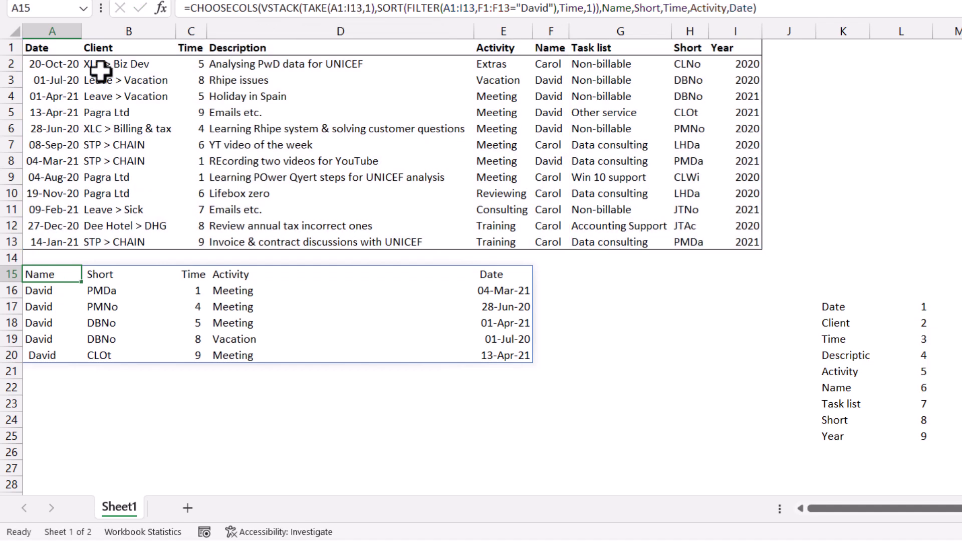
key(ctrl+Home)
Name the A1:I13 data table MainData in the Name Box.
key(ctrl+a)
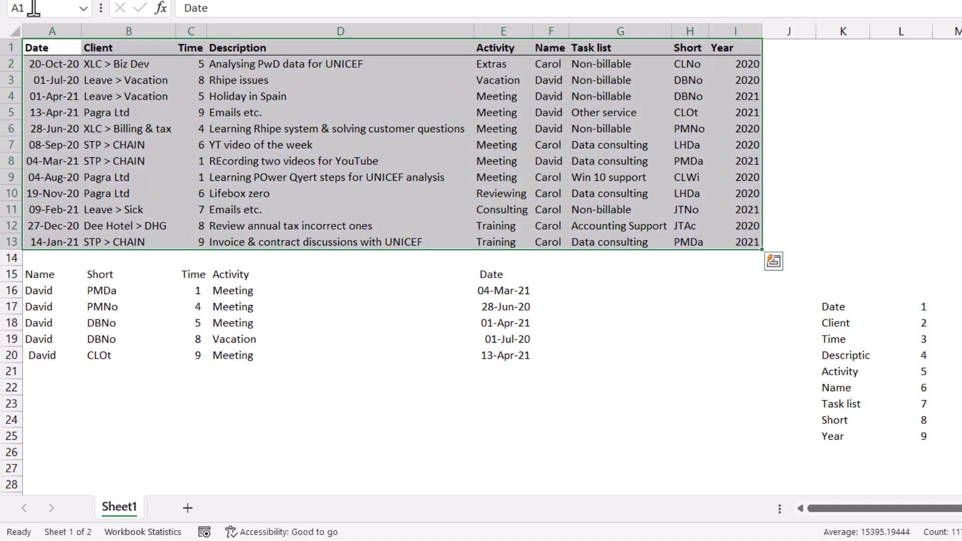
click(33, 9)
text(MainData)
key(Return)
Replace the range references in TAKE and FILTER with MainData.
click(39, 274)
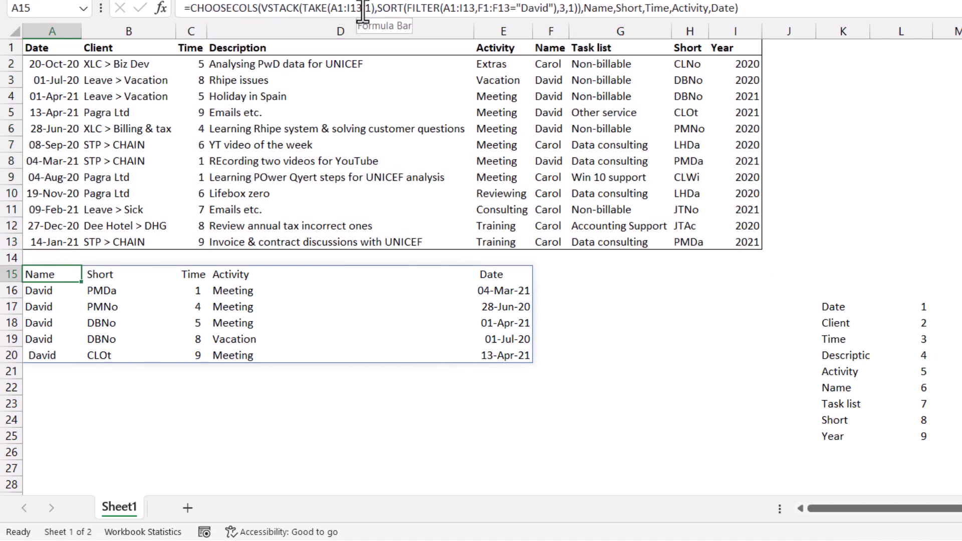
click(353, 11)
text(main)
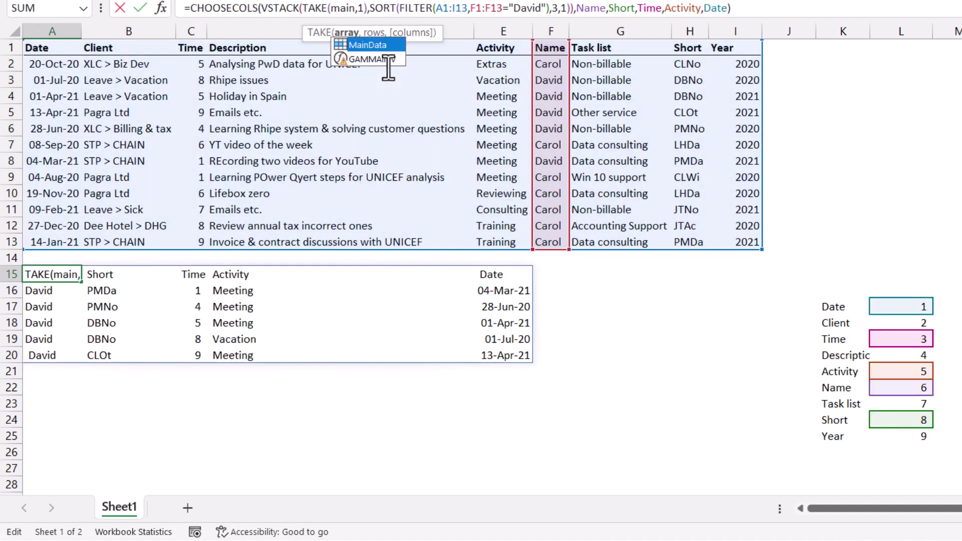
key(Tab)
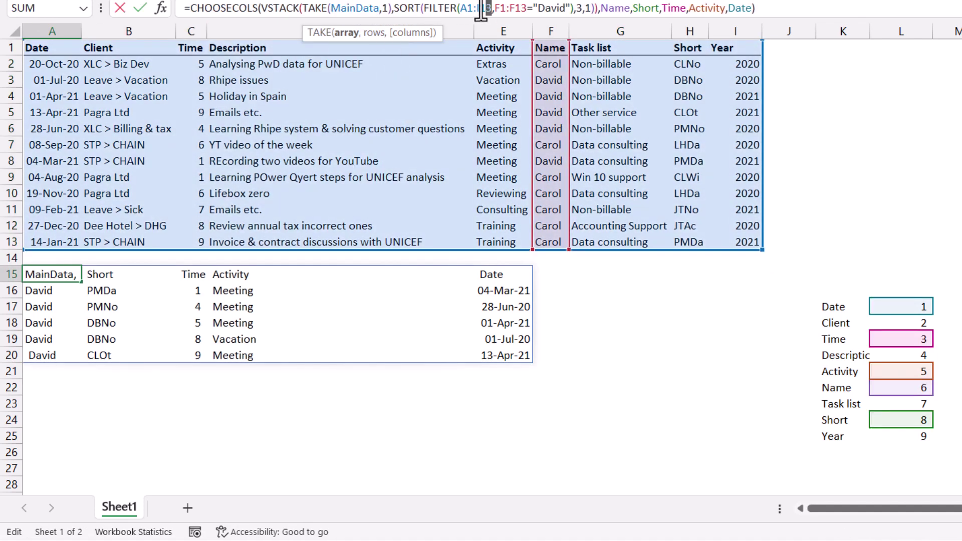
drag(481, 11, 461, 10)
text(main)
key(Tab)
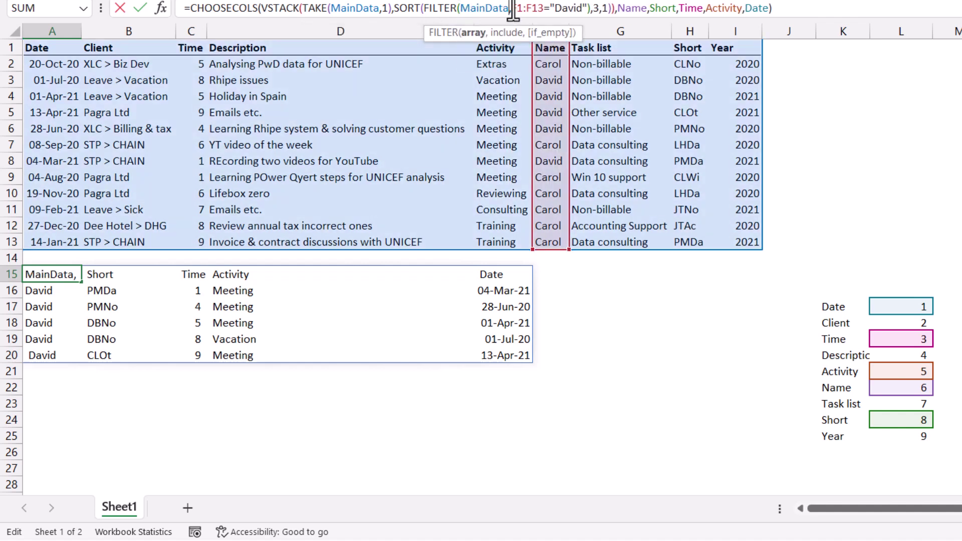
Change SORT's column 3 to Time and confirm the formula.
click(599, 10)
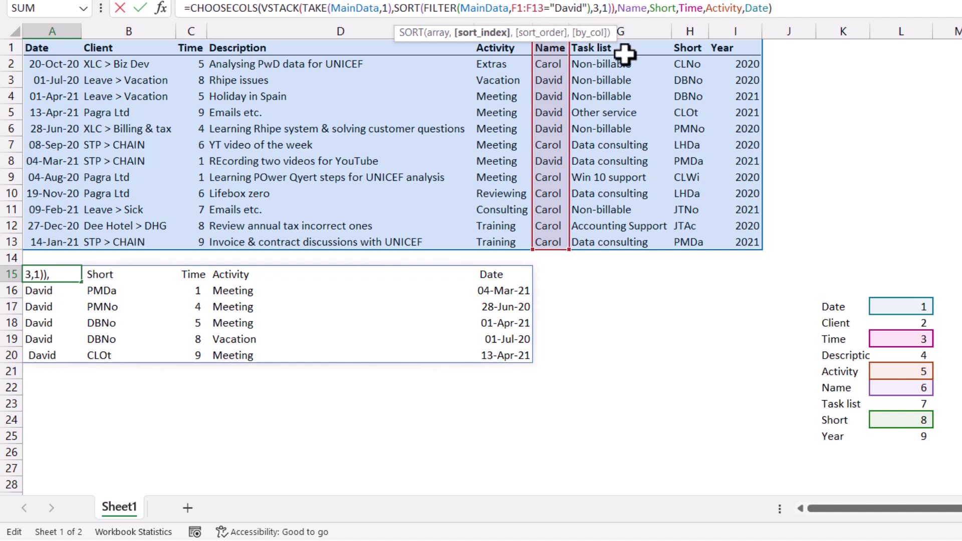
key(BackSpace)
text(Time)
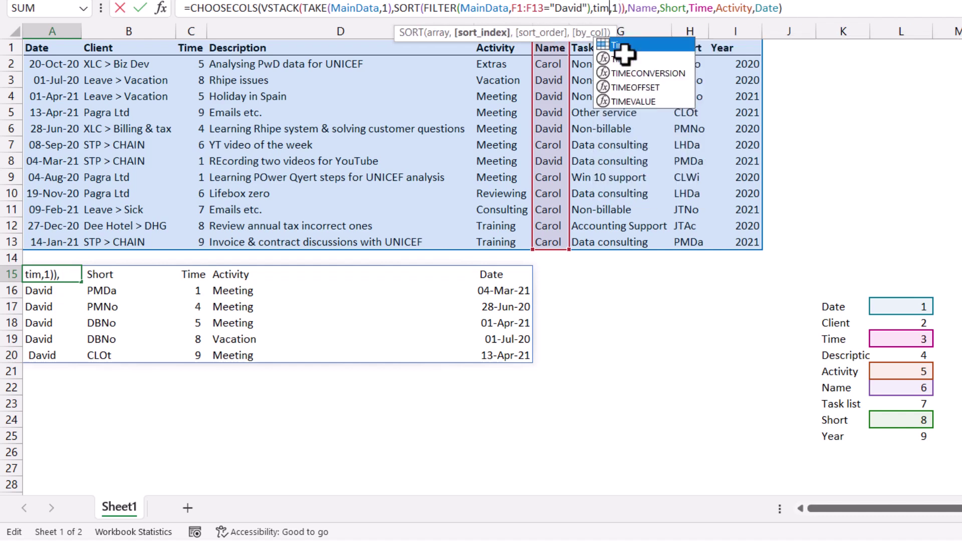
key(Right)
key(Right)
key(Right)
key(Right)
key(Right)
key(Right)
key(Right)
key(Right)
key(Right)
key(Right)
key(Right)
key(Right)
key(Right)
key(Right)
key(Right)
key(Right)
key(Right)
key(Right)
key(Right)
key(Right)
key(Right)
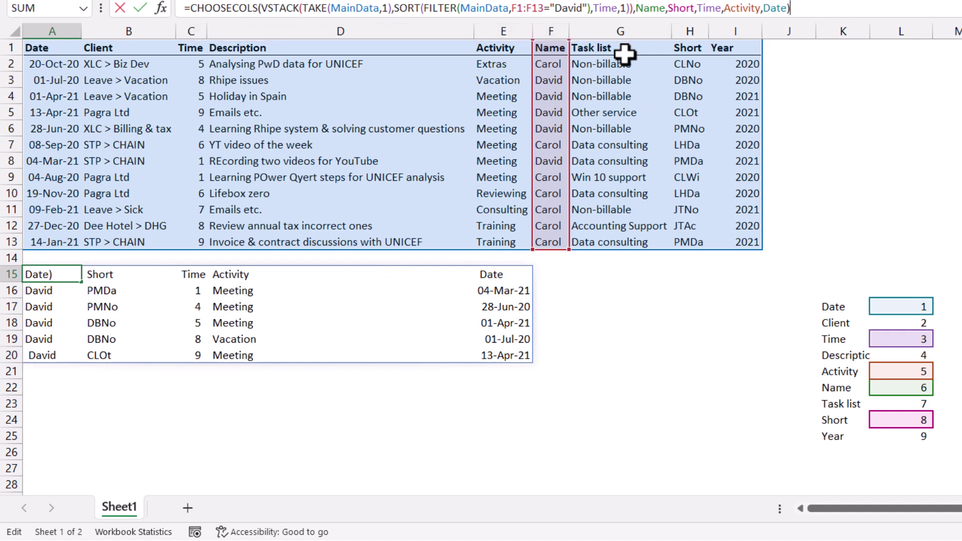
key(ctrl+Return)
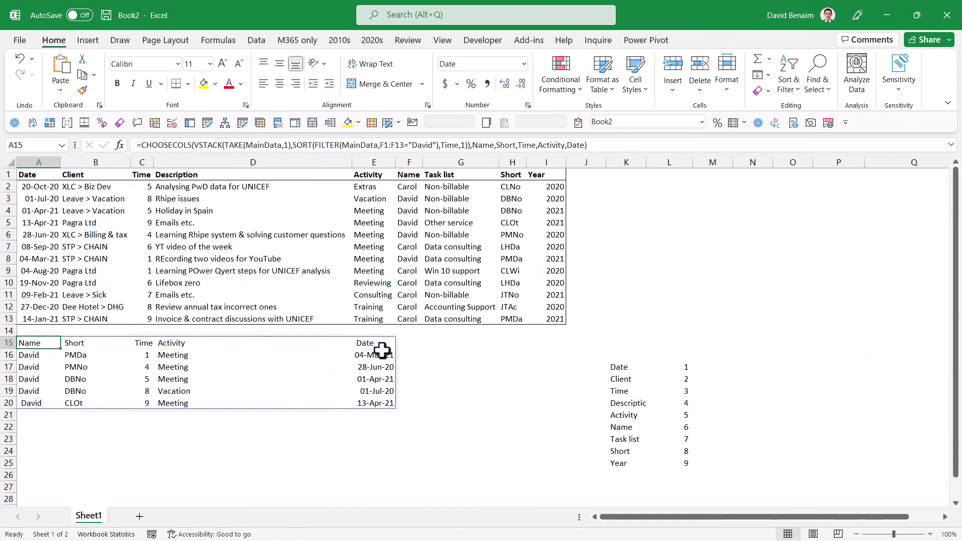
Rename header F1 to David, which exposes a stray header row in the result.
click(413, 178)
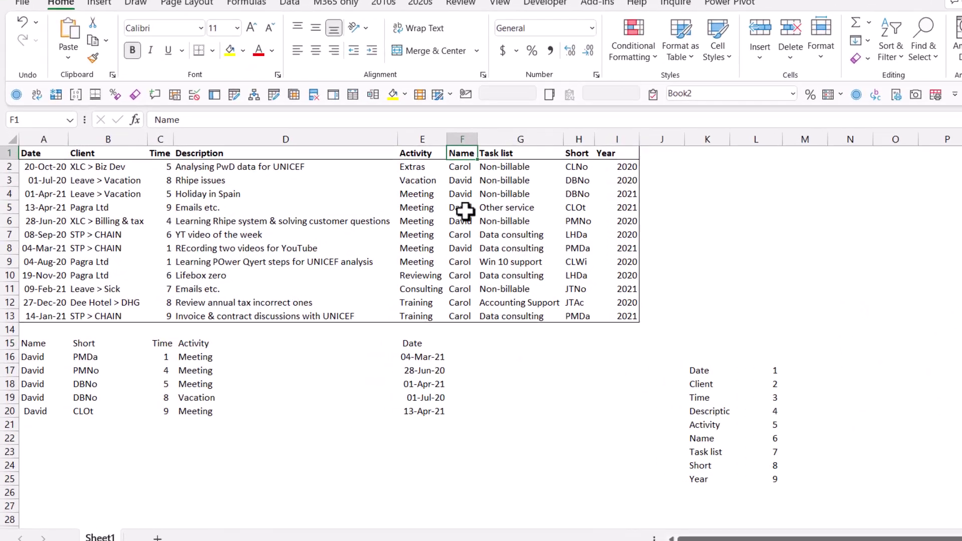
text(David)
key(ctrl+Return)
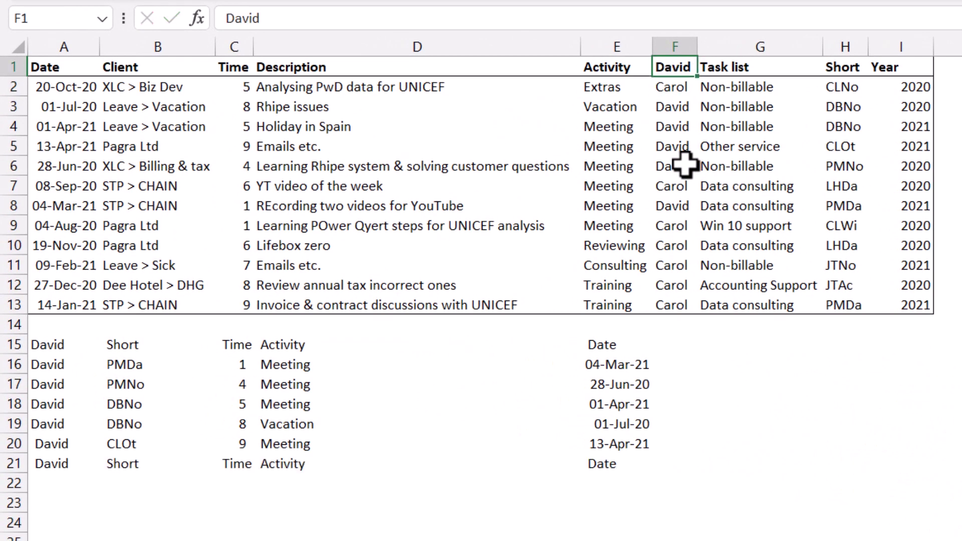
drag(154, 466, 619, 463)
Wrap MainData and F1:F13 inside FILTER with DROP(...,1) to skip the header rows.
click(55, 345)
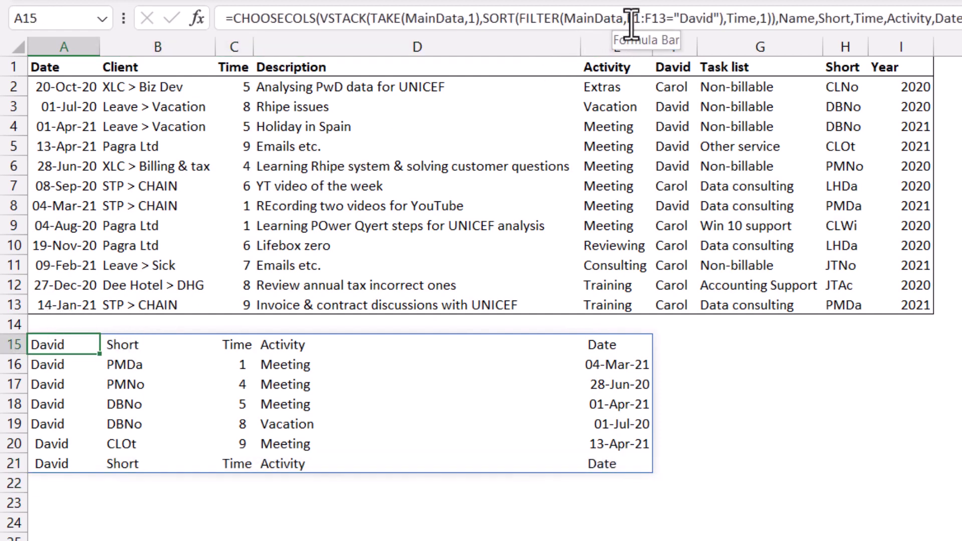
click(567, 19)
click(567, 19)
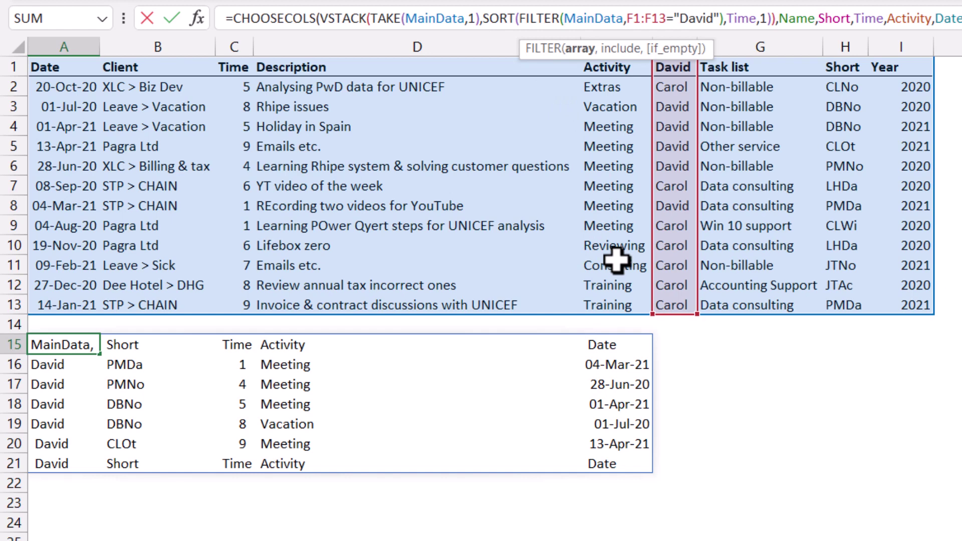
text(drop)
key(Tab)
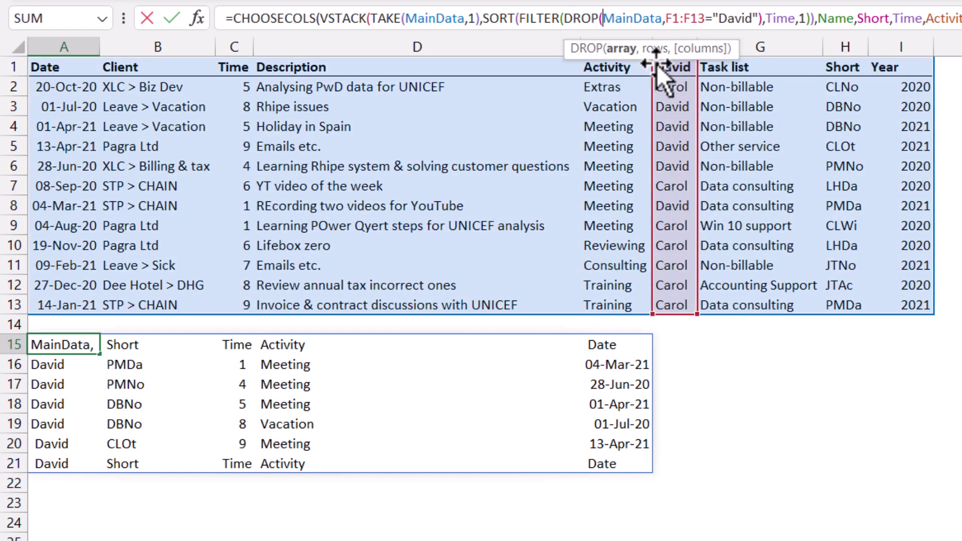
text(,1))
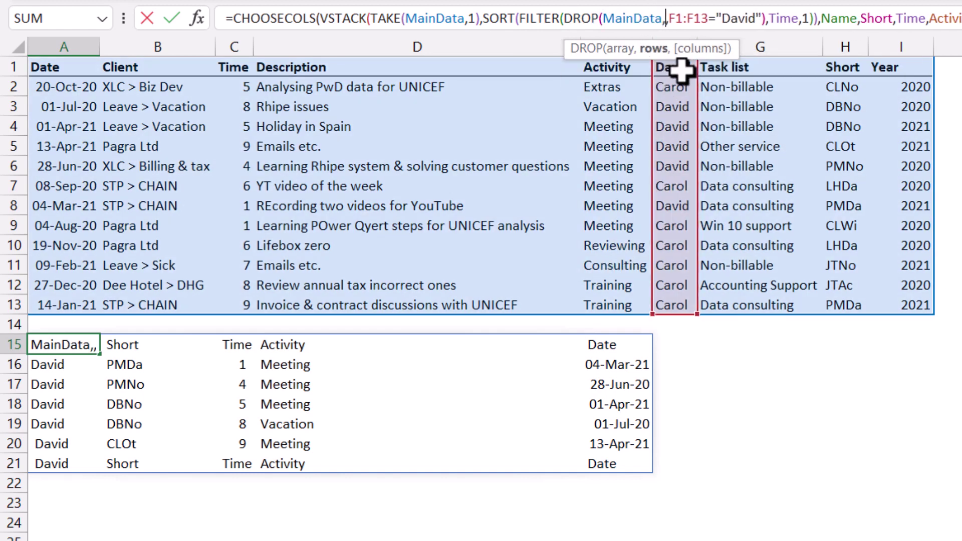
text(drop)
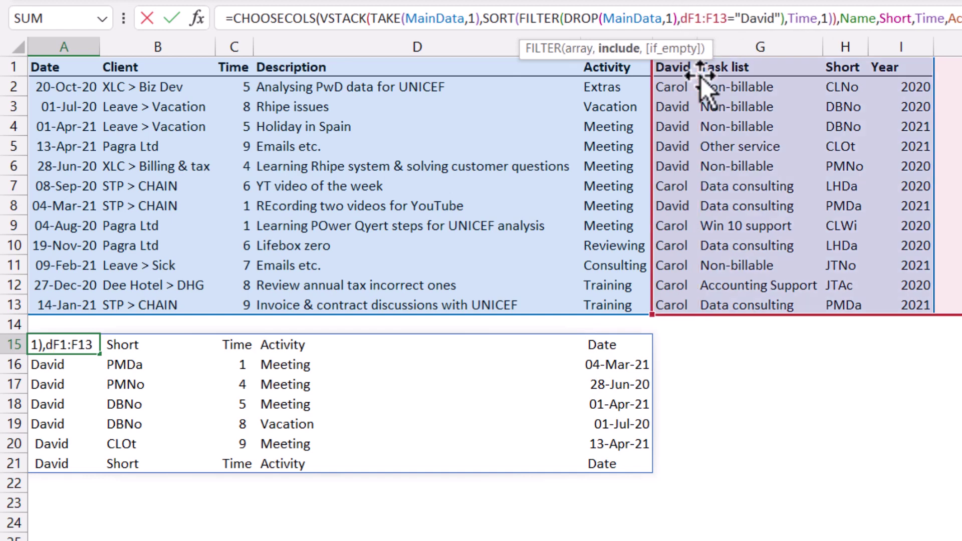
key(Tab)
click(759, 18)
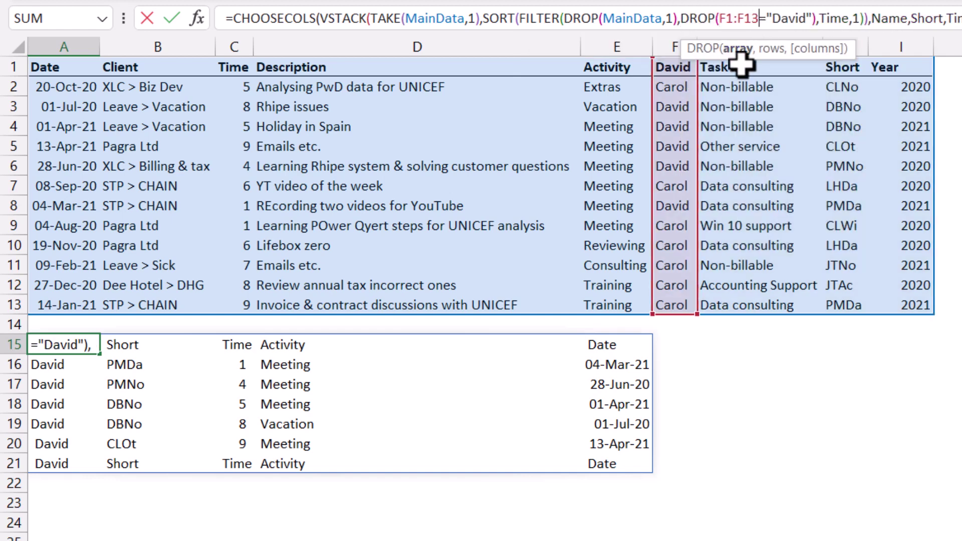
text(,1))
key(Return)
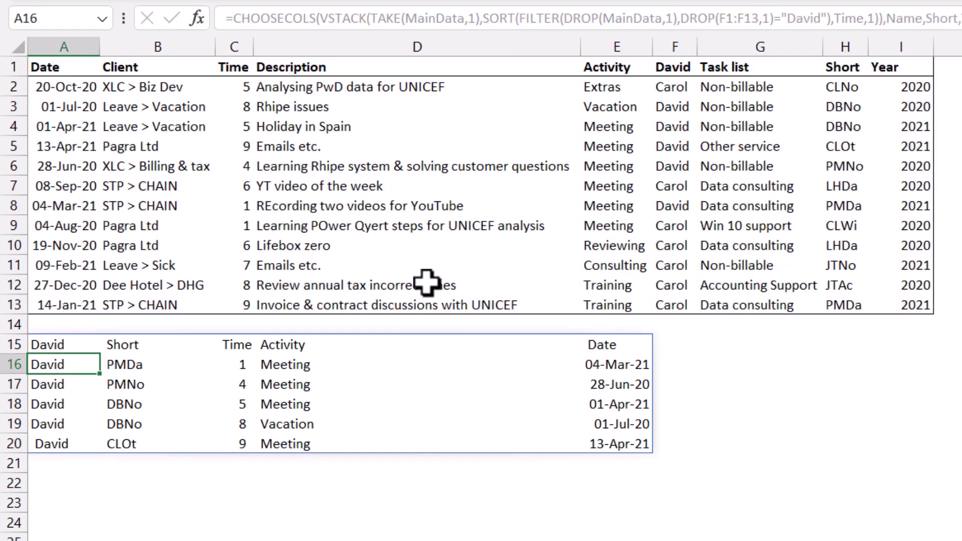
Rename header F1 back to Name.
click(70, 341)
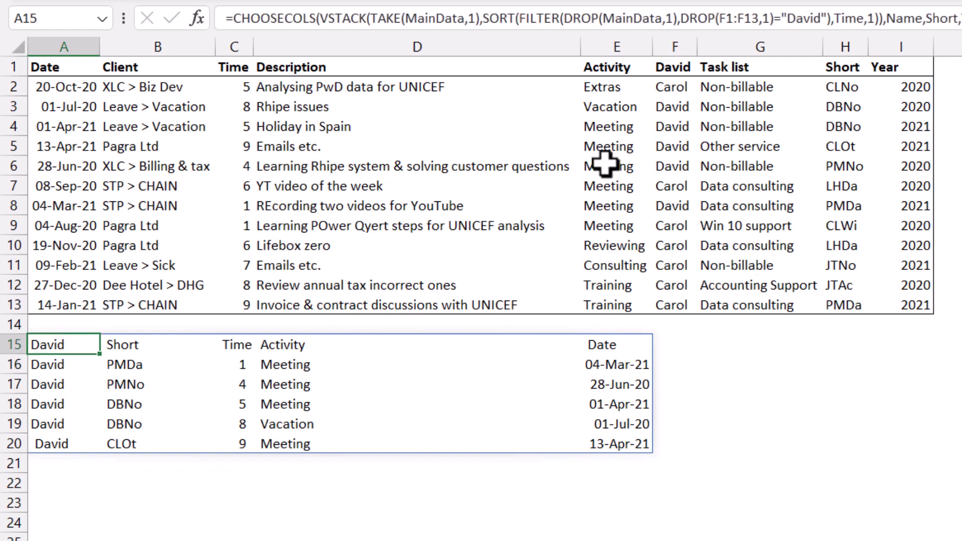
click(680, 70)
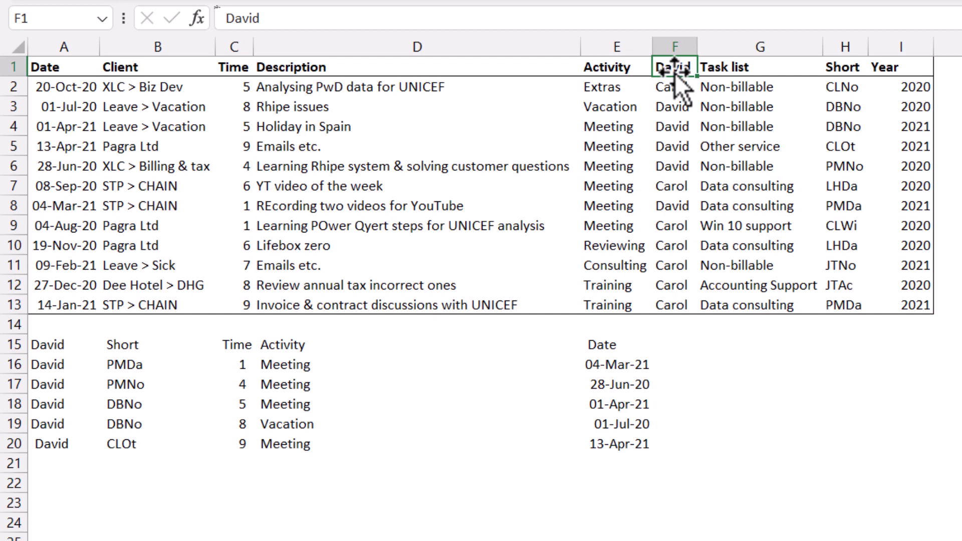
text(Name)
key(Return)
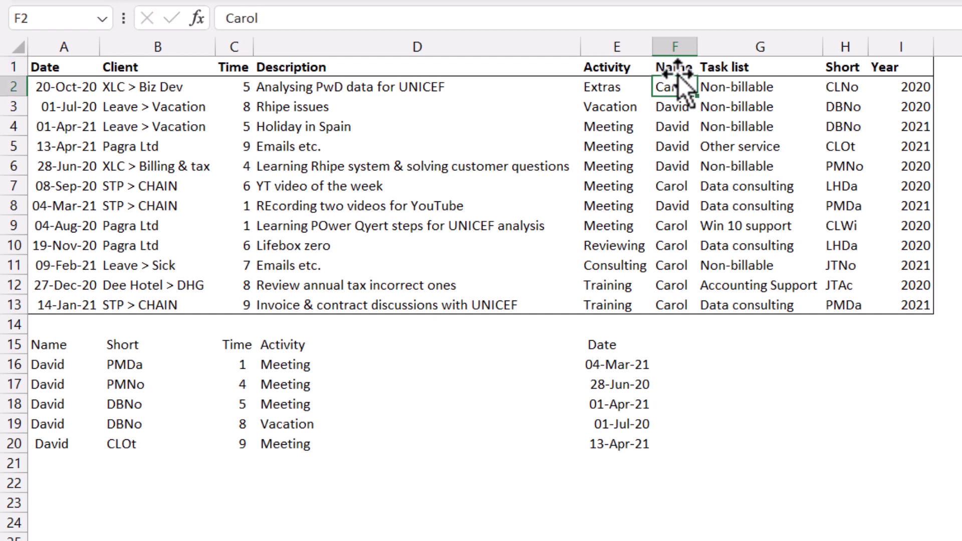
click(77, 344)
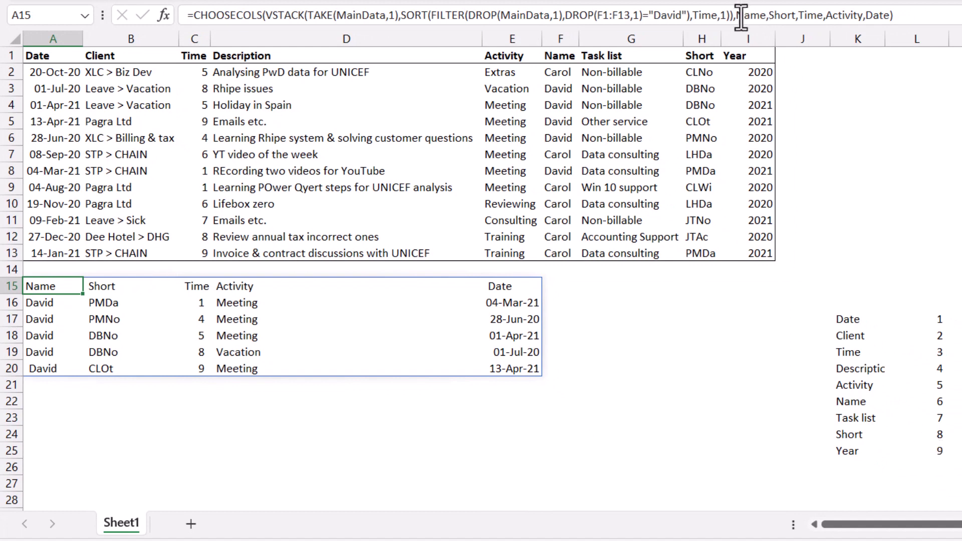
drag(741, 15, 897, 11)
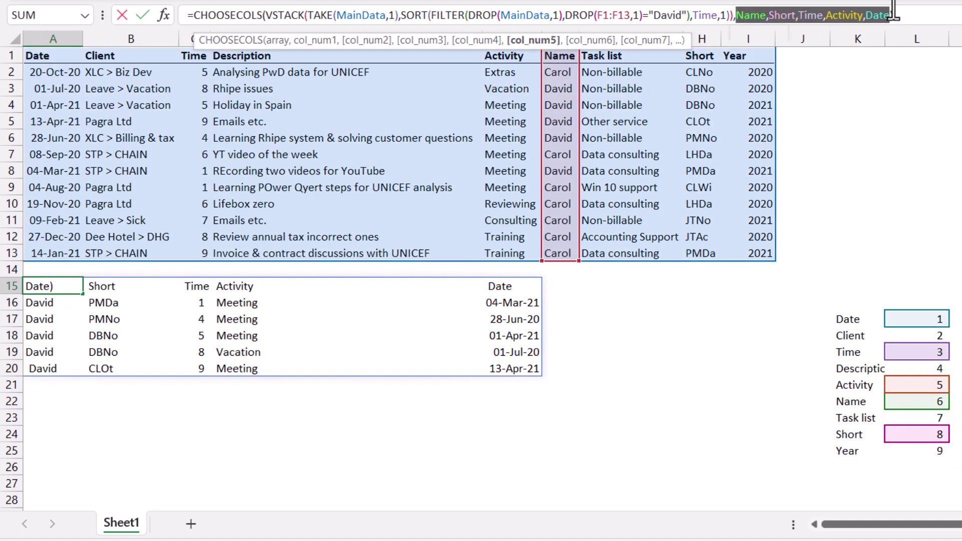
key(BackSpace)
text(-)
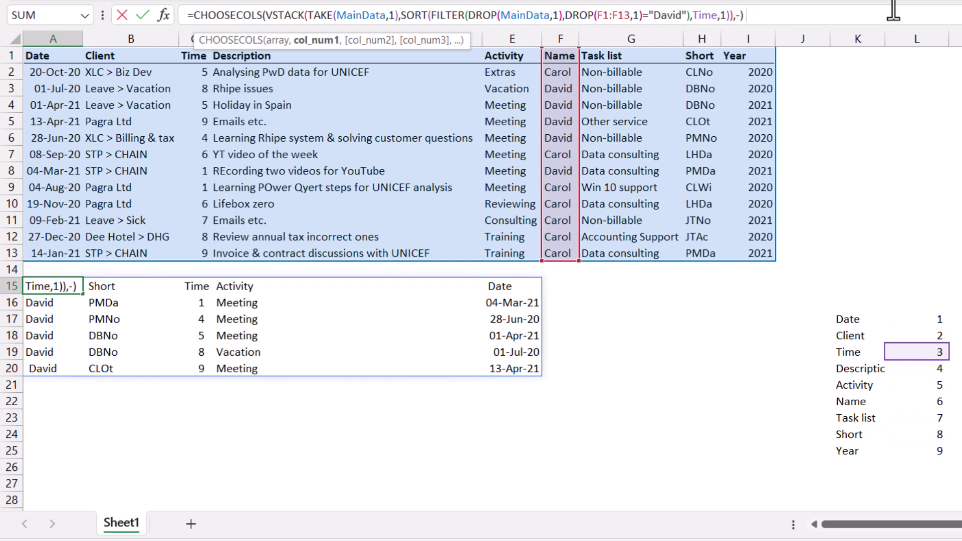
text(1,-3)
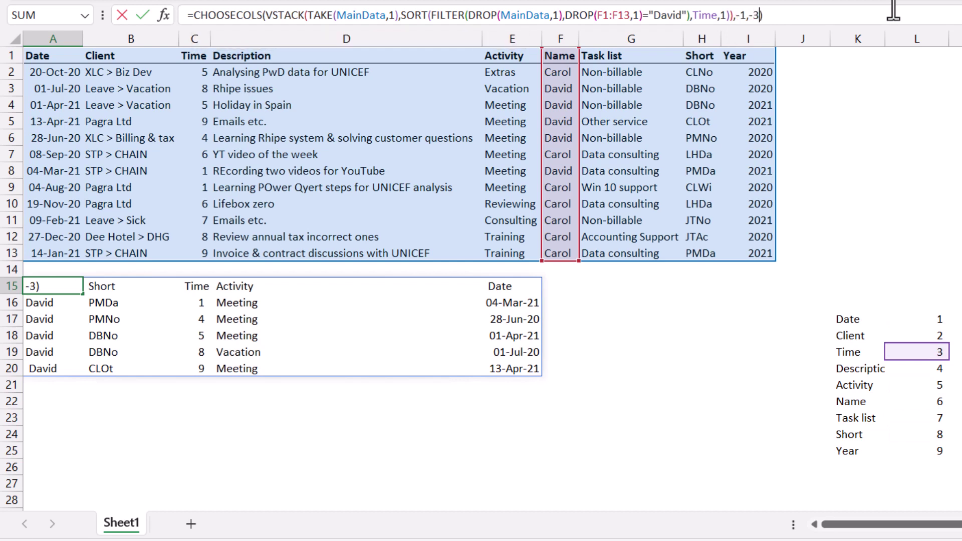
key(Return)
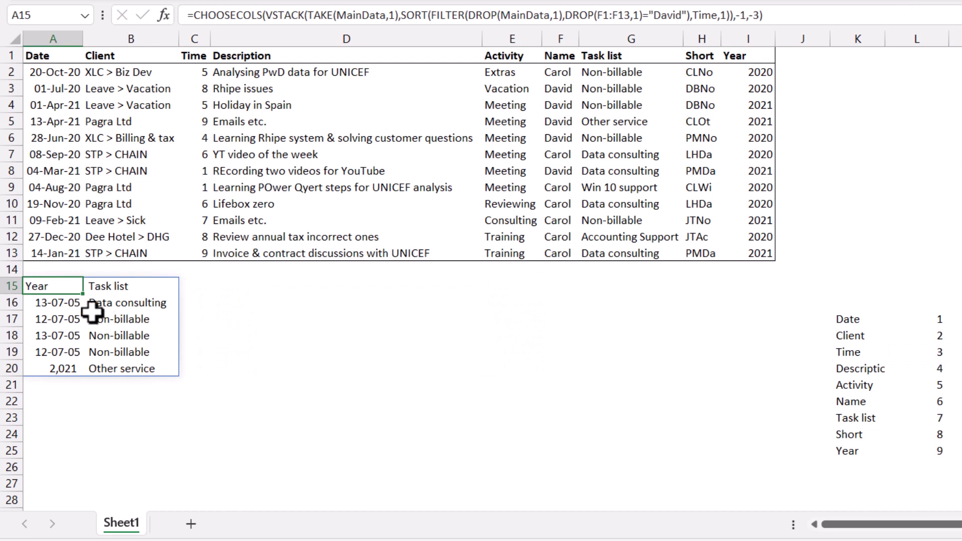
drag(76, 303, 80, 385)
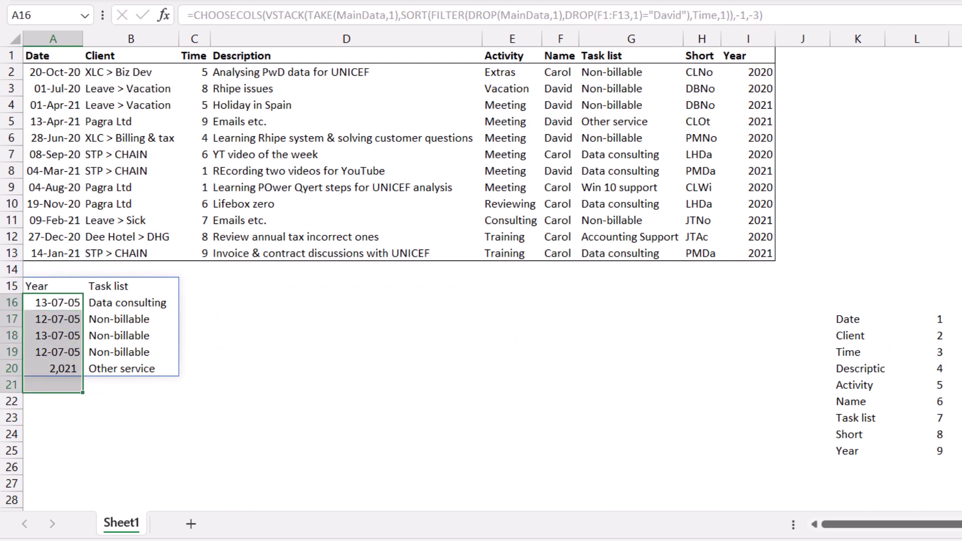
click(651, 1)
click(652, 2)
click(286, 331)
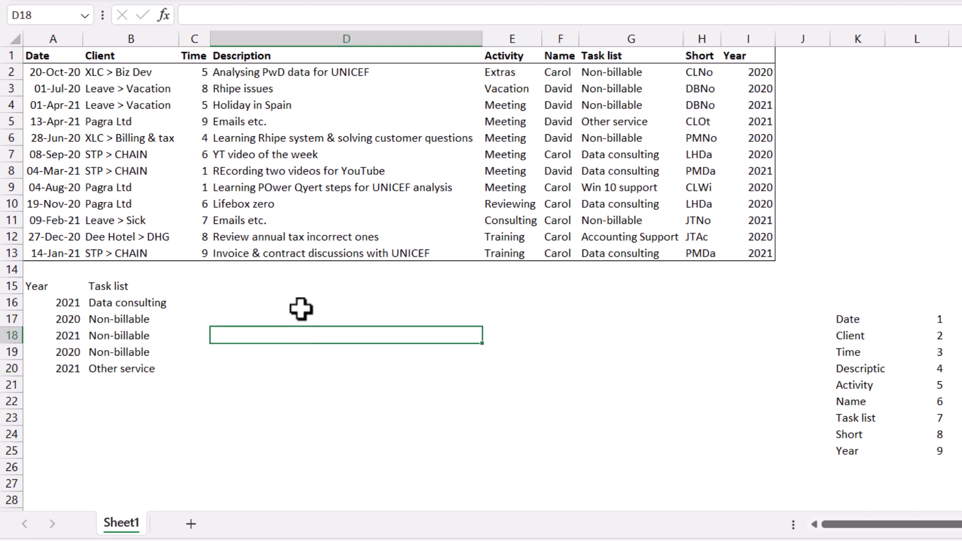
key(ctrl+z)
click(59, 285)
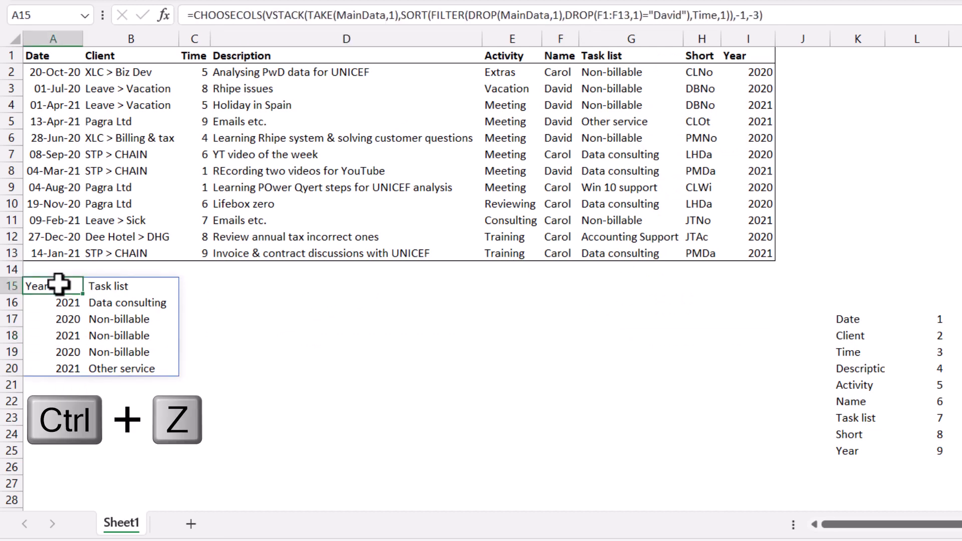
key(ctrl+z)
key(ctrl+z)
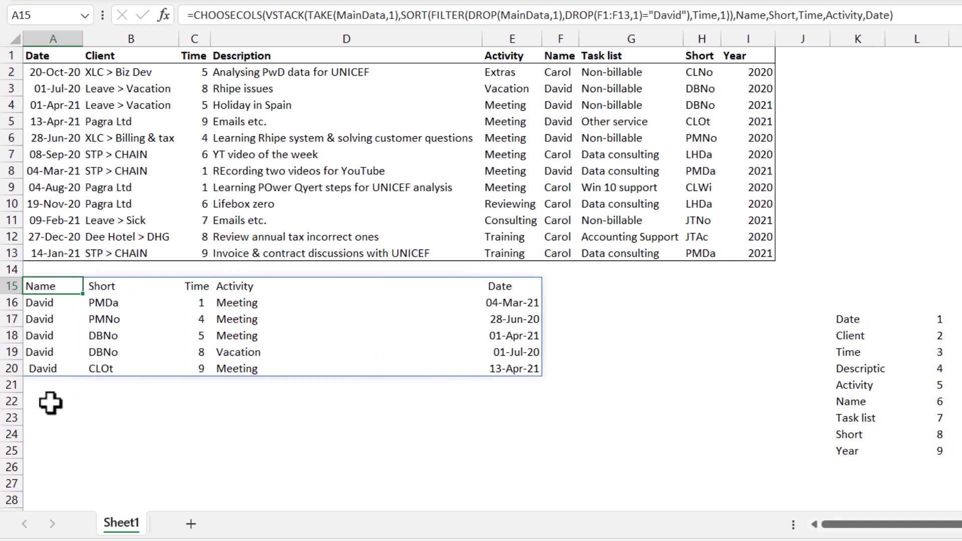
click(50, 404)
click(32, 288)
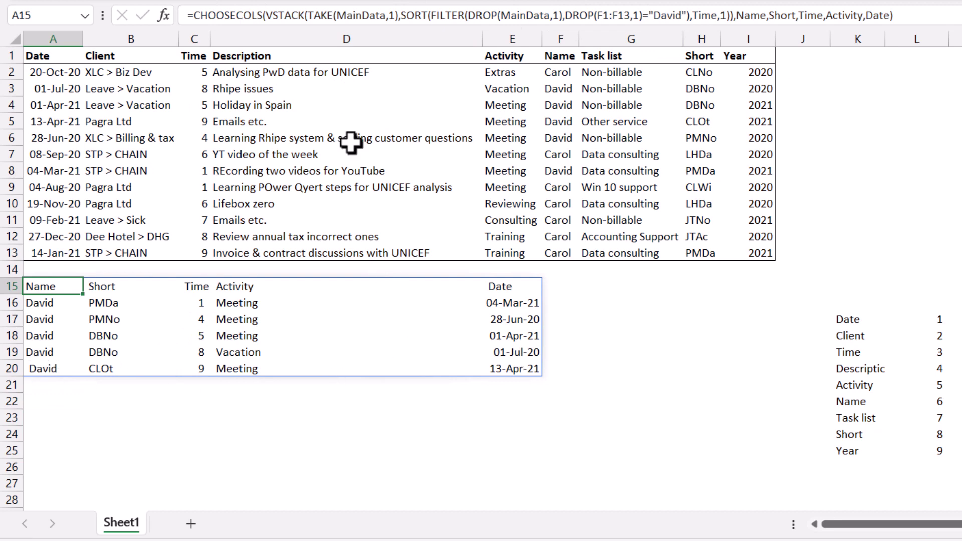
drag(430, 15, 405, 15)
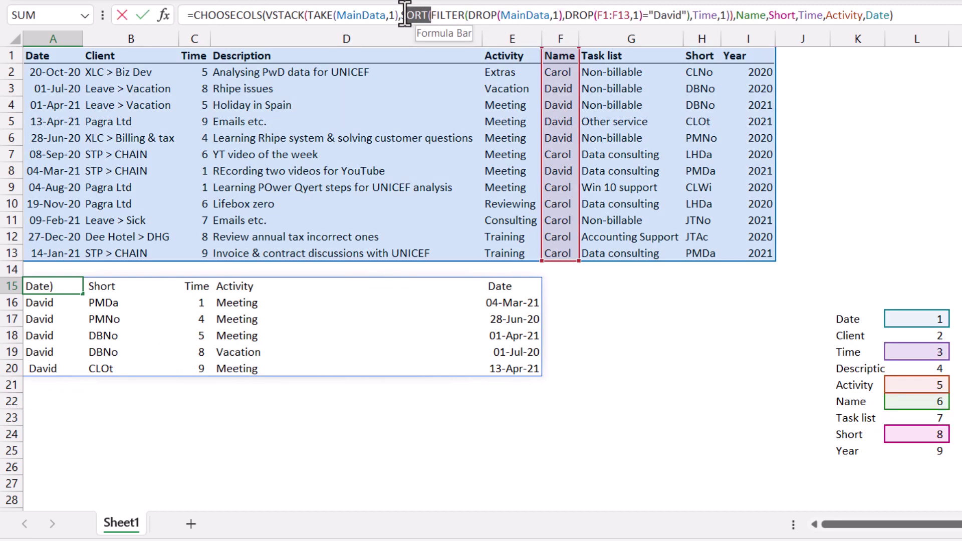
key(Delete)
click(272, 17)
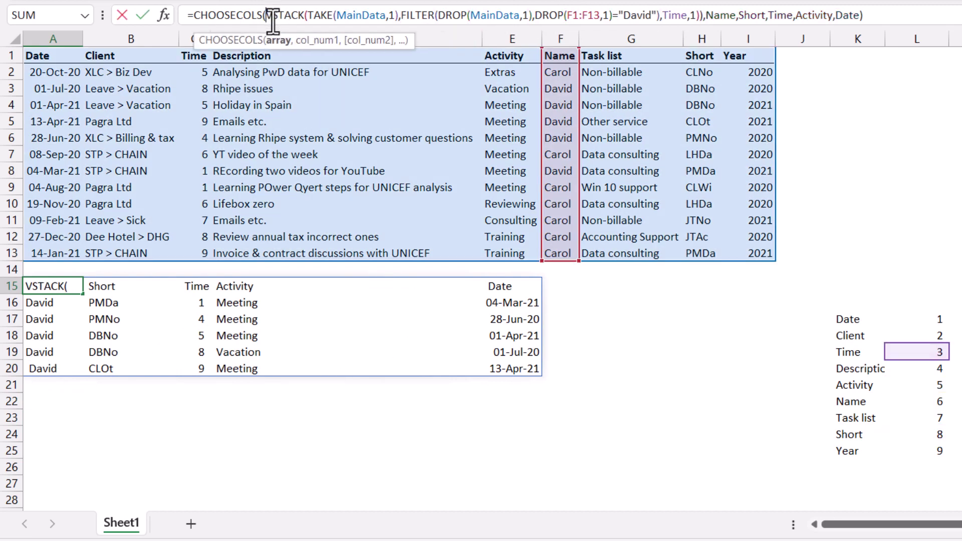
text(SORT()
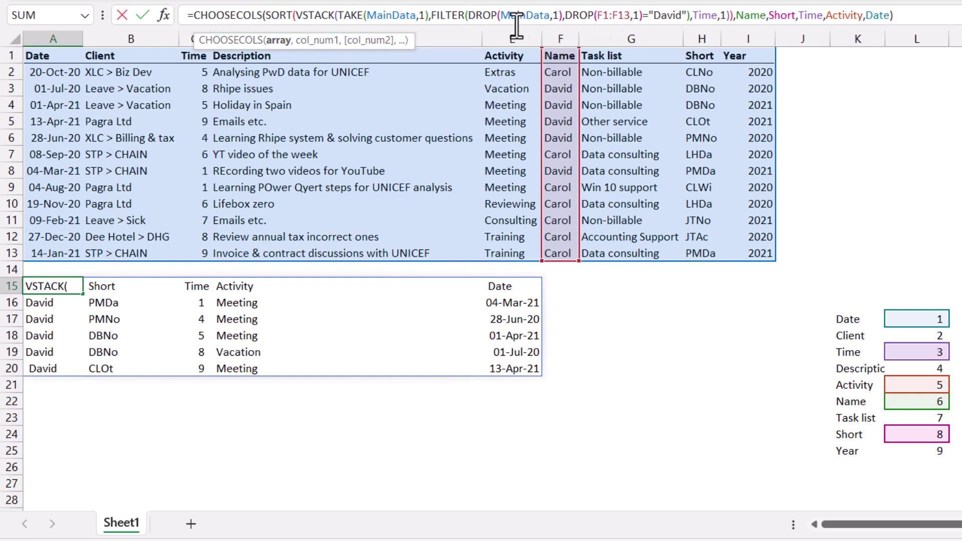
drag(691, 15, 729, 15)
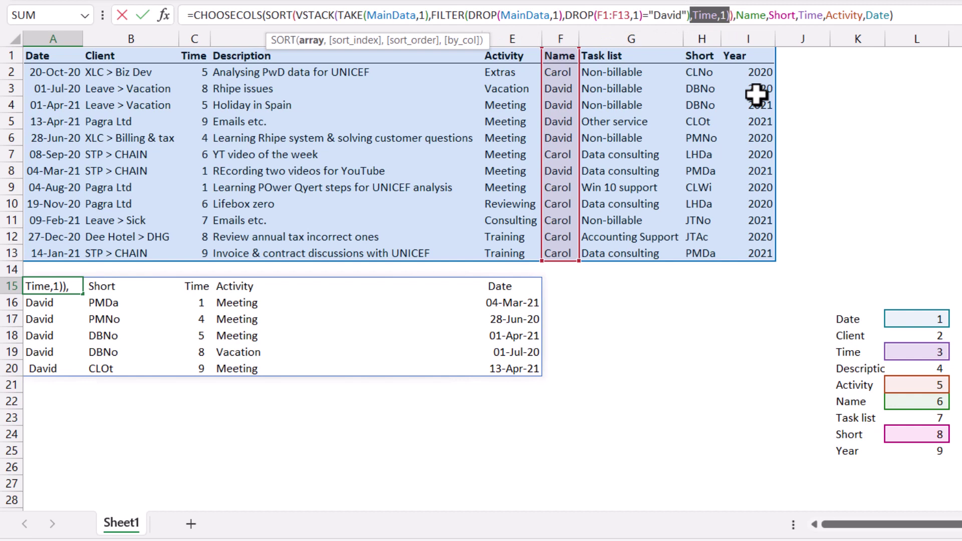
key(Delete)
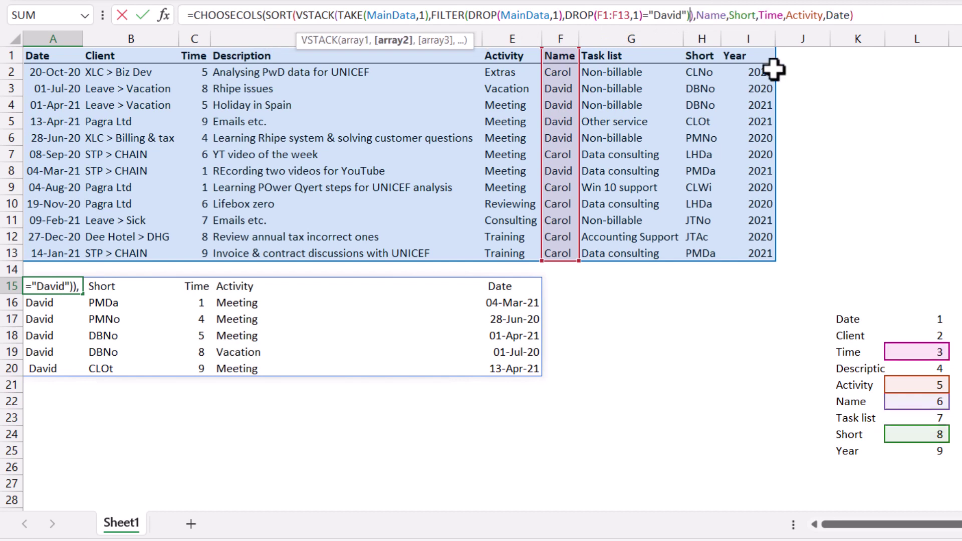
key(Right)
text(,)
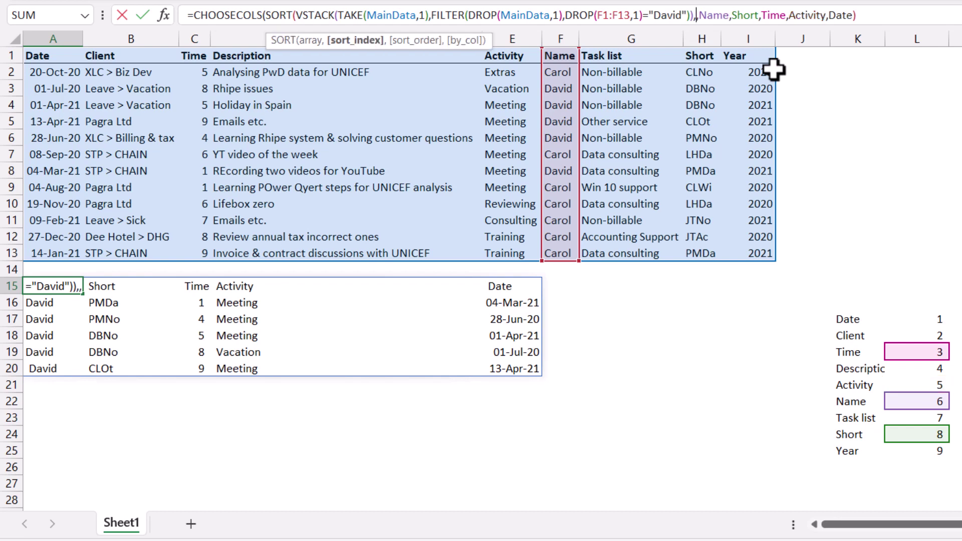
text(3)
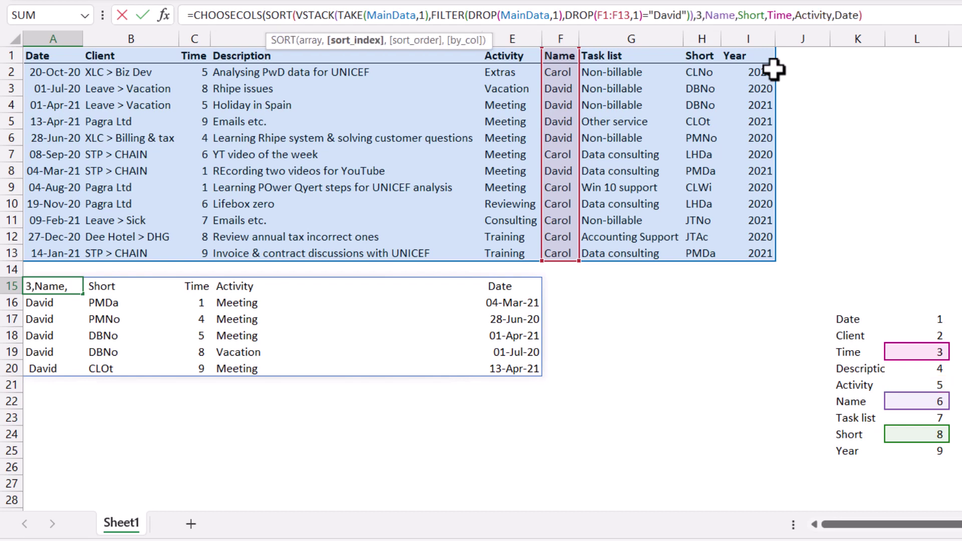
text(,)
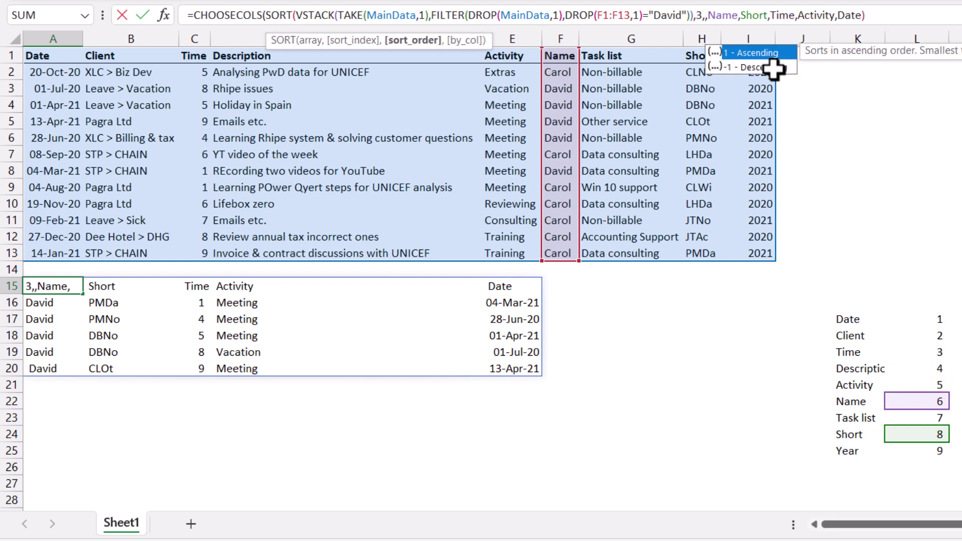
text(1))
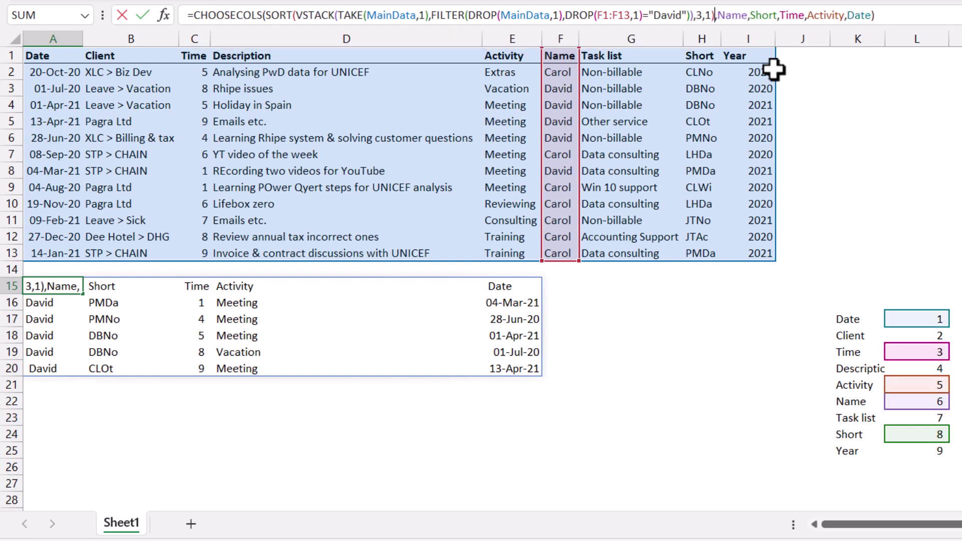
key(ctrl+Return)
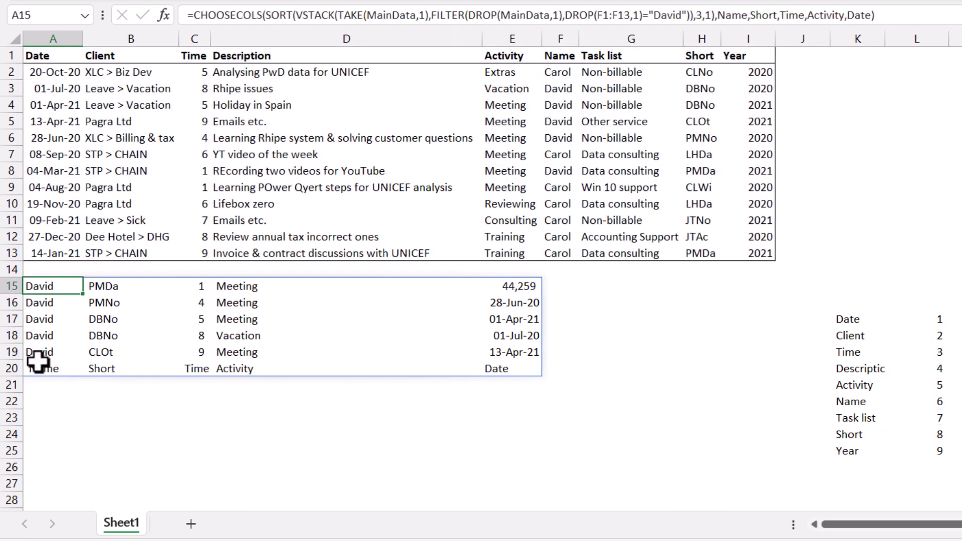
drag(43, 365, 527, 374)
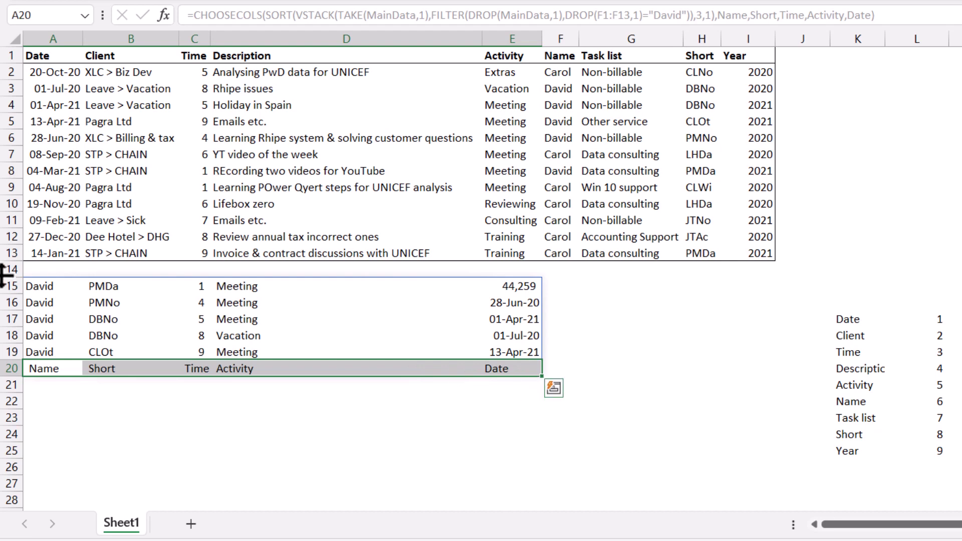
click(47, 286)
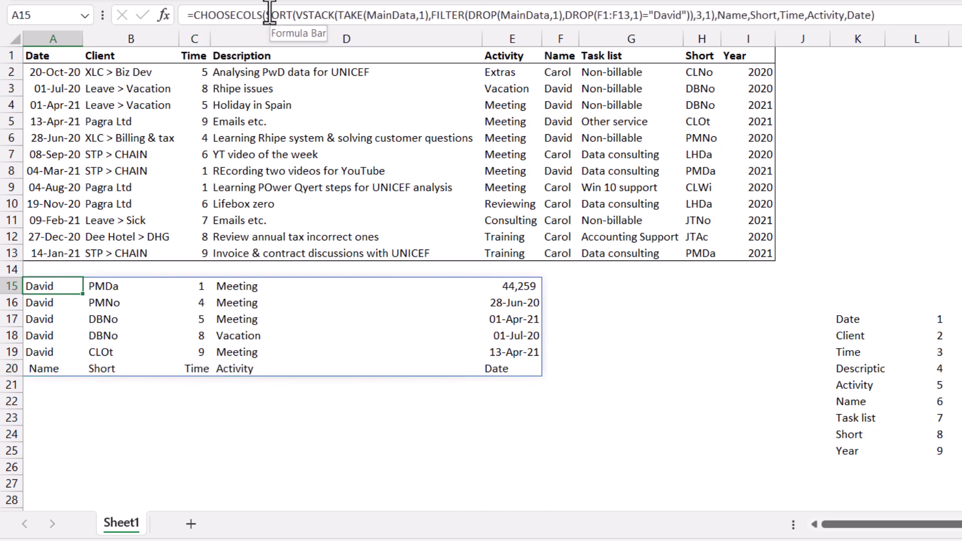
key(ctrl+z)
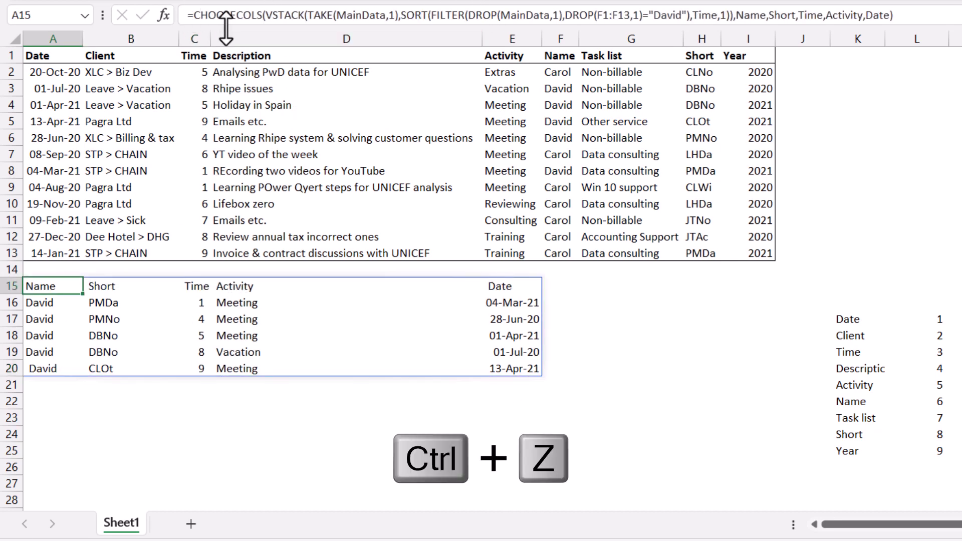
Move CHOOSECOLS( from the formula's start to just before TAKE.
drag(266, 17, 194, 16)
key(ctrl+c)
key(BackSpace)
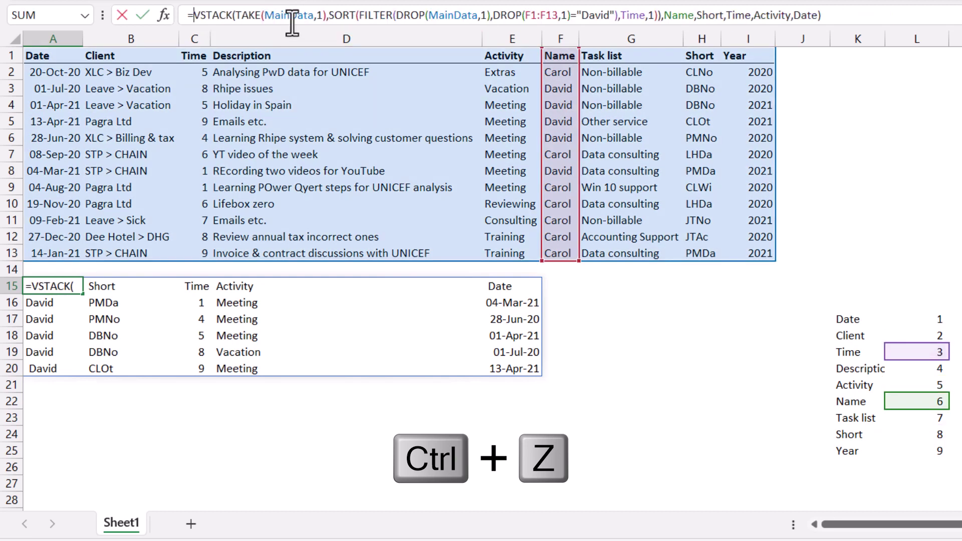
click(236, 16)
key(ctrl+v)
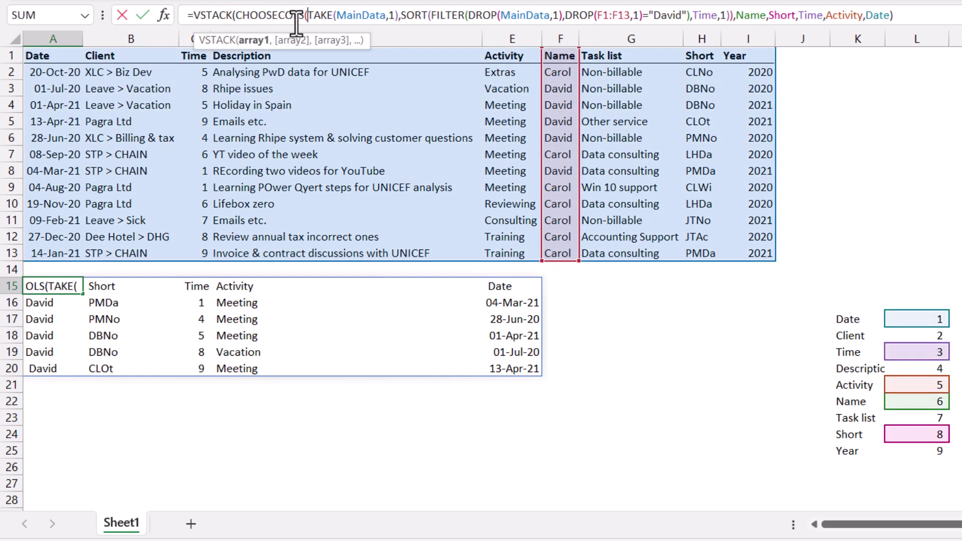
Move the column list to after the SORT result and commit, producing #VALUE!
drag(898, 16, 738, 16)
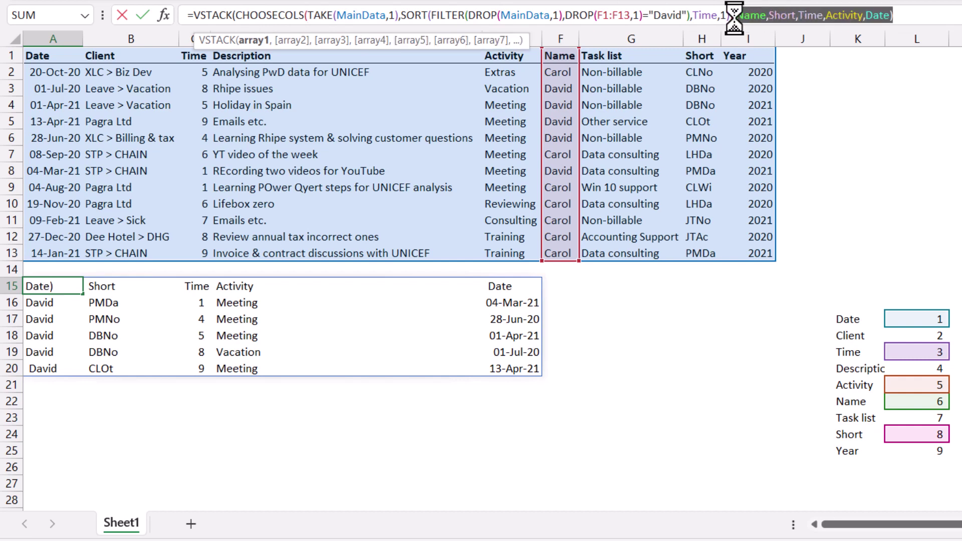
key(BackSpace)
click(727, 15)
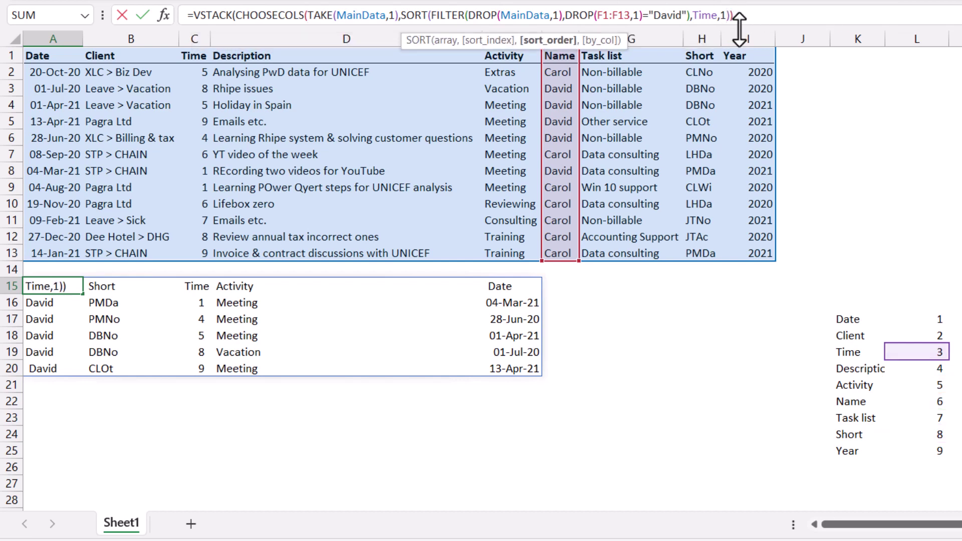
key(Right)
text(,Name,Short,Time,Activity,Date))
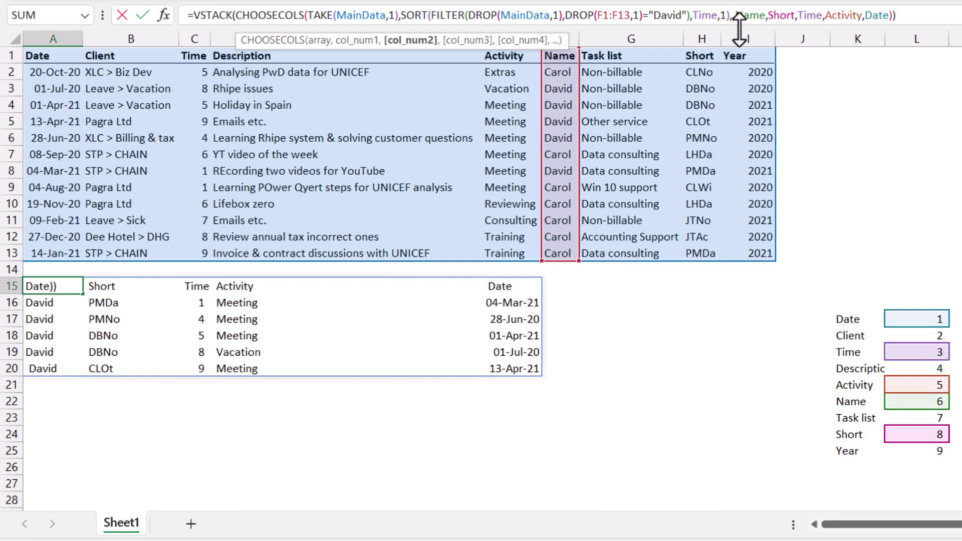
key(Left)
key(Left)
key(Left)
key(Left)
key(Left)
key(Left)
key(Left)
key(Left)
key(Left)
key(Left)
key(Left)
key(Left)
key(Left)
key(Left)
key(Left)
key(Left)
key(Left)
key(Left)
key(Left)
key(Left)
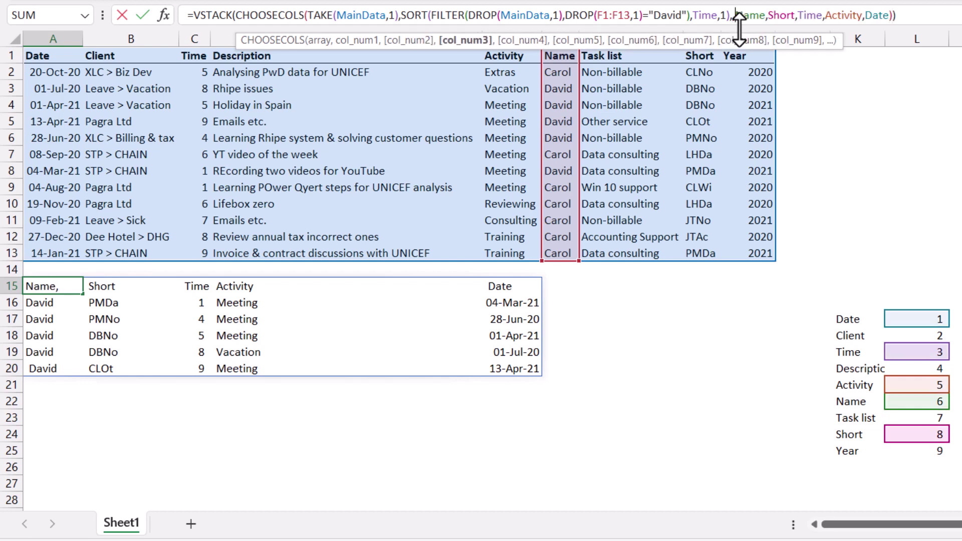
key(Return)
key(Up)
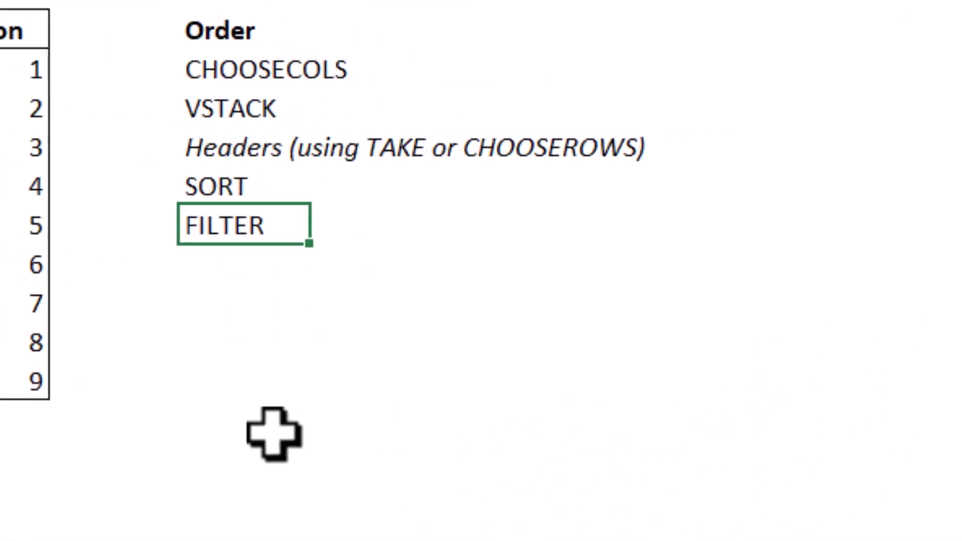
key(ctrl+shift+Up)
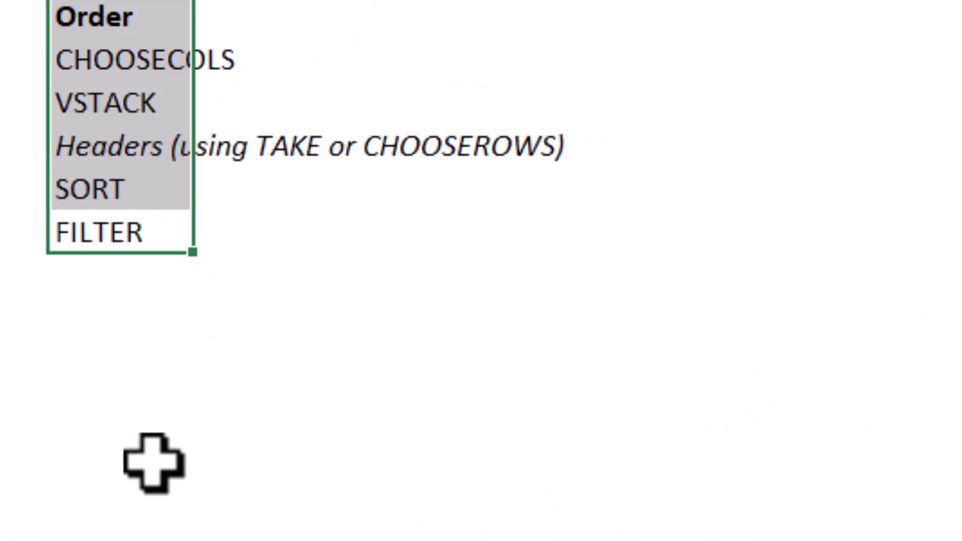
click(103, 60)
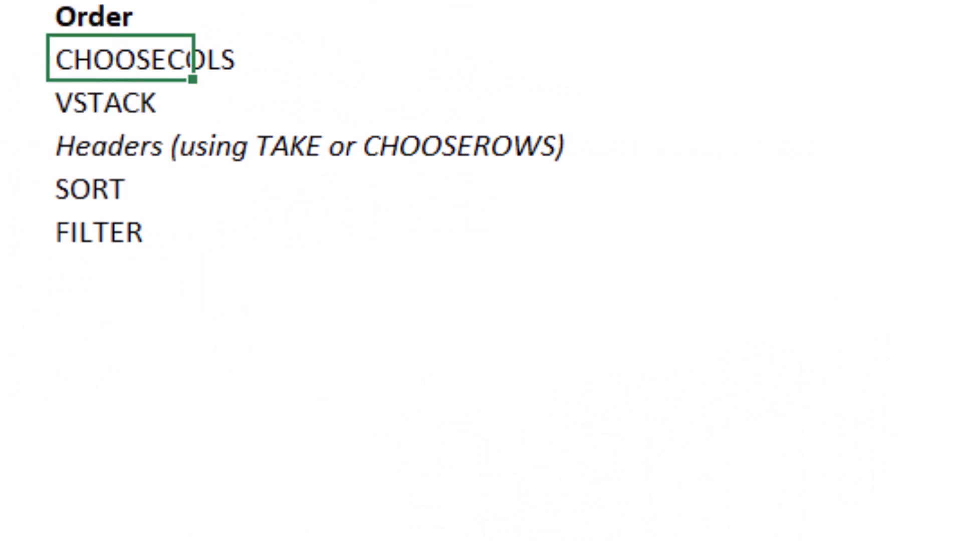
click(94, 107)
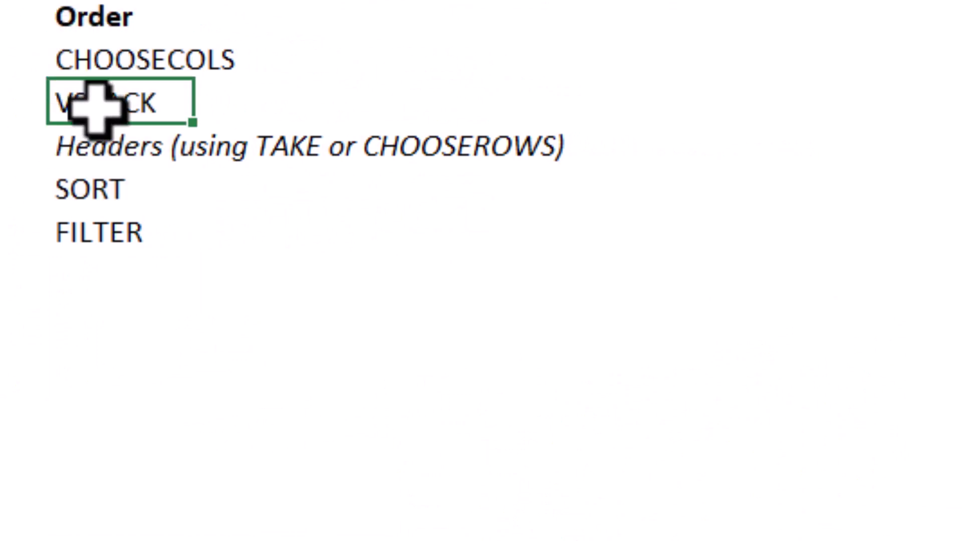
click(103, 157)
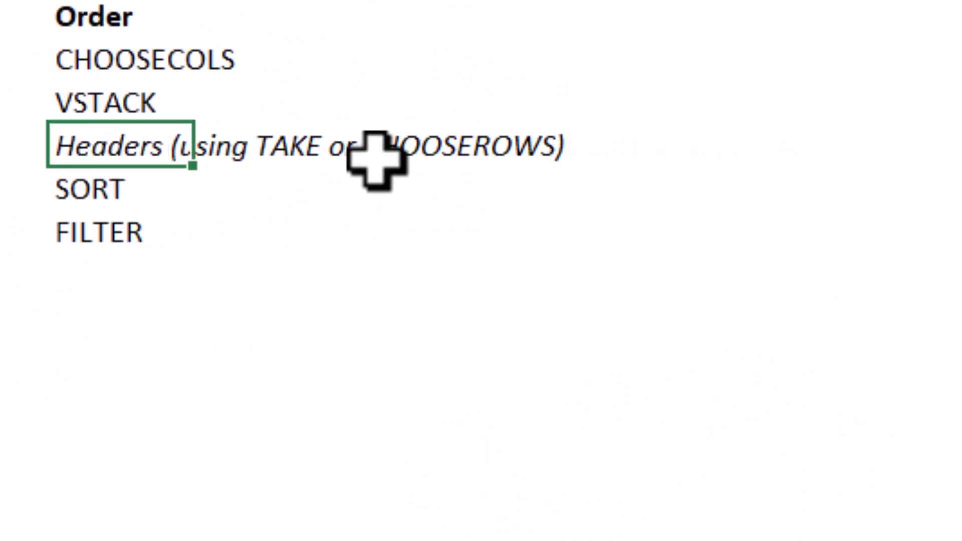
click(150, 200)
click(136, 238)
drag(86, 189, 104, 226)
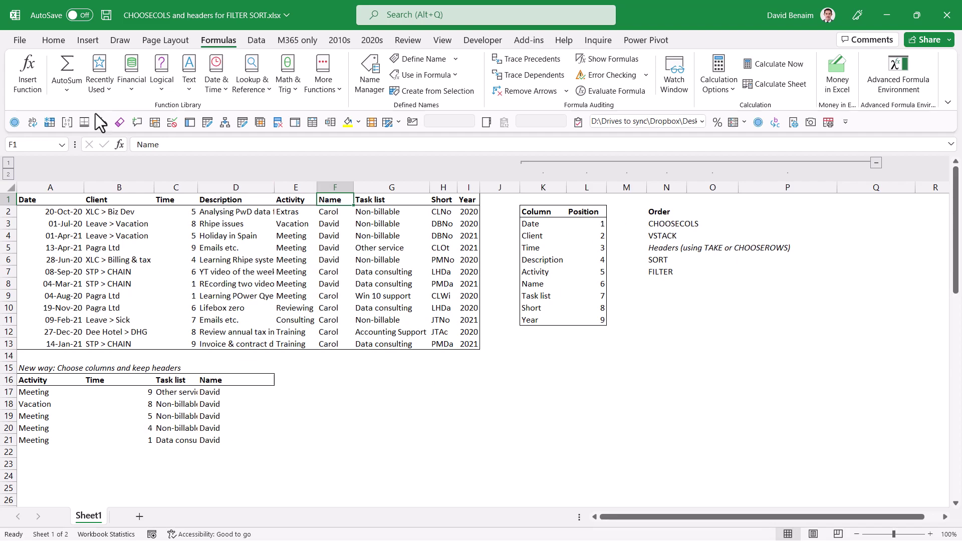
Open File > Account to see Version 2209 on the Beta Channel.
click(19, 40)
click(50, 468)
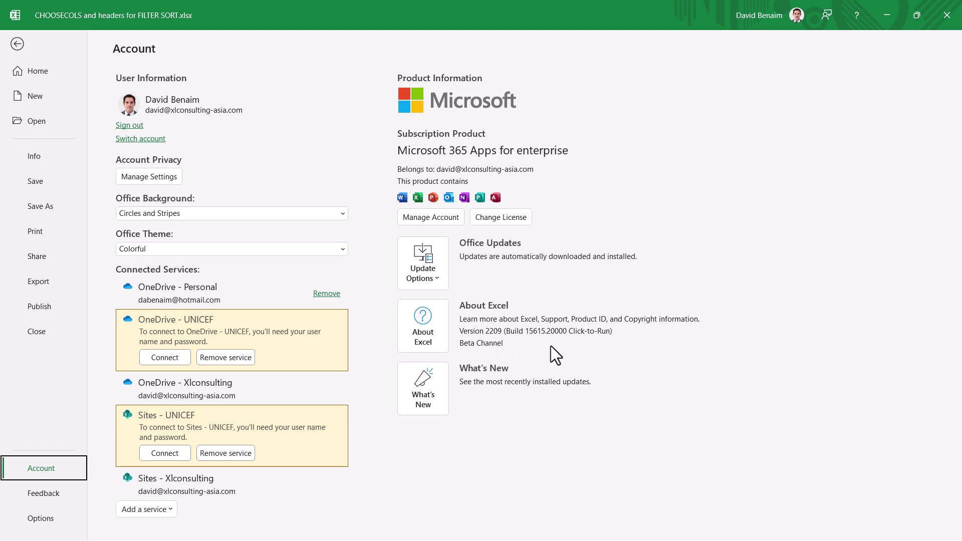
Leave the Account page and return to Sheet1.
key(Escape)
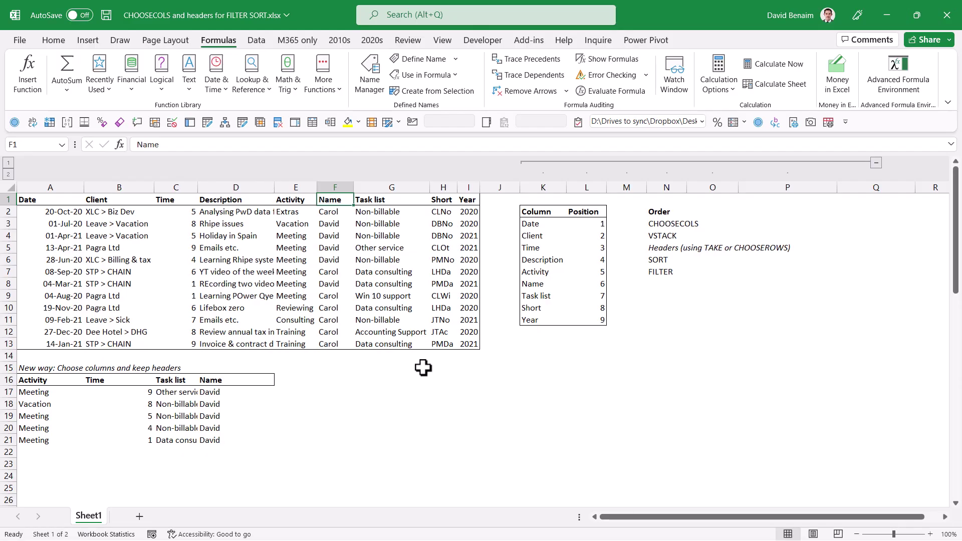